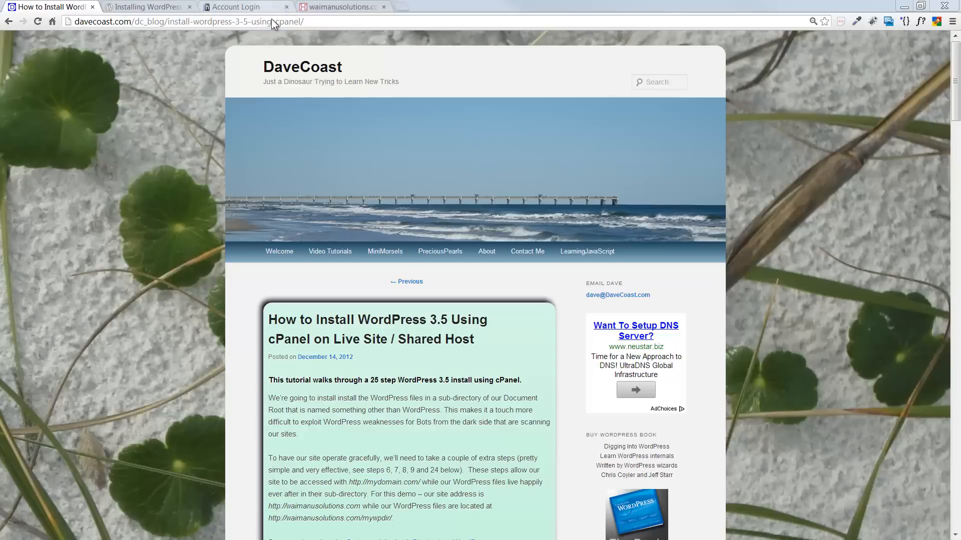
- Glance at the waimanusolutions.com tab, then scroll through the WordPress install tutorial
left_click(326, 8)
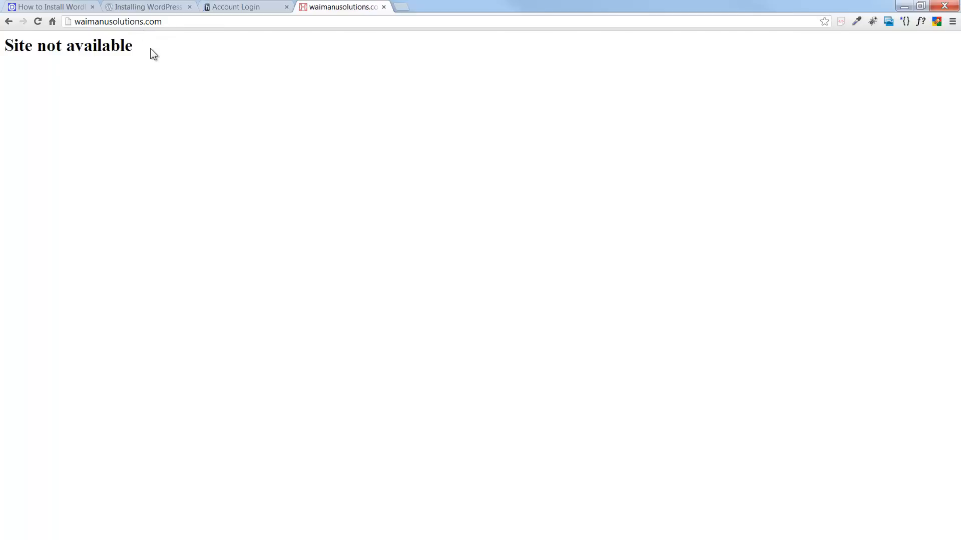
left_click(75, 7)
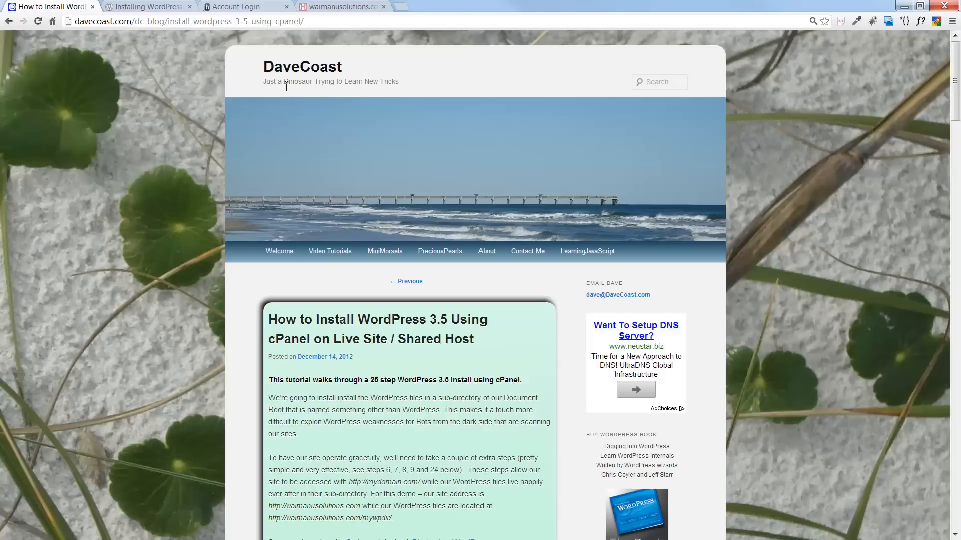
scroll(164, 177, "down", 3)
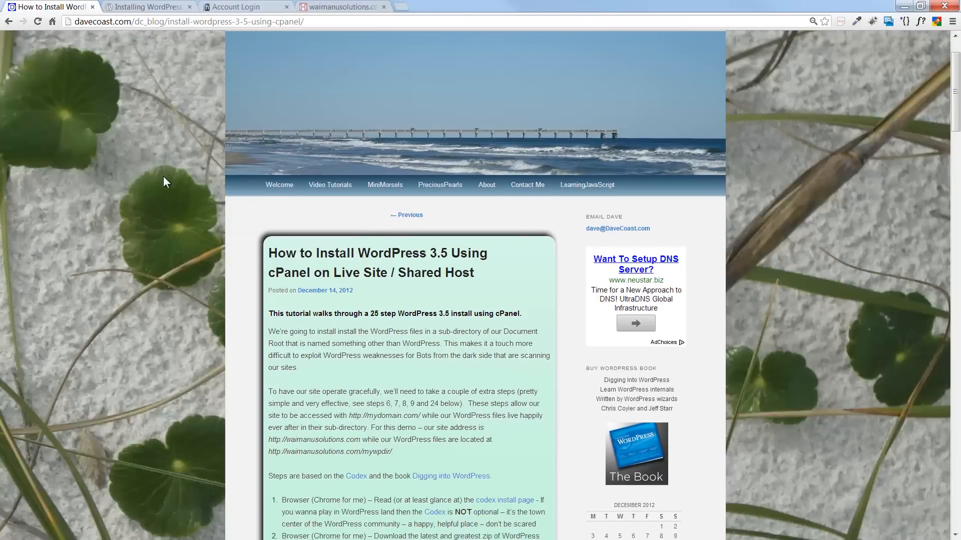
scroll(163, 176, "down", 2)
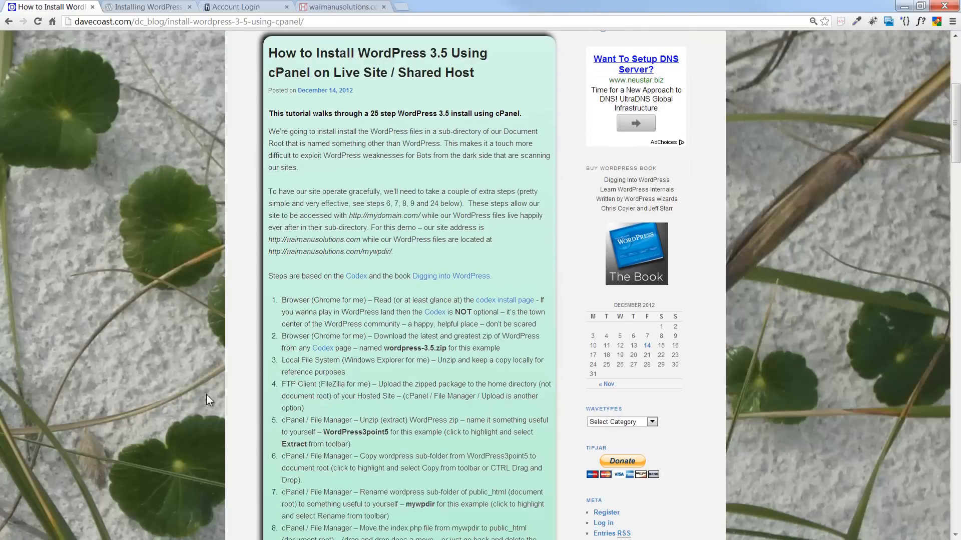
scroll(206, 394, "down", 4)
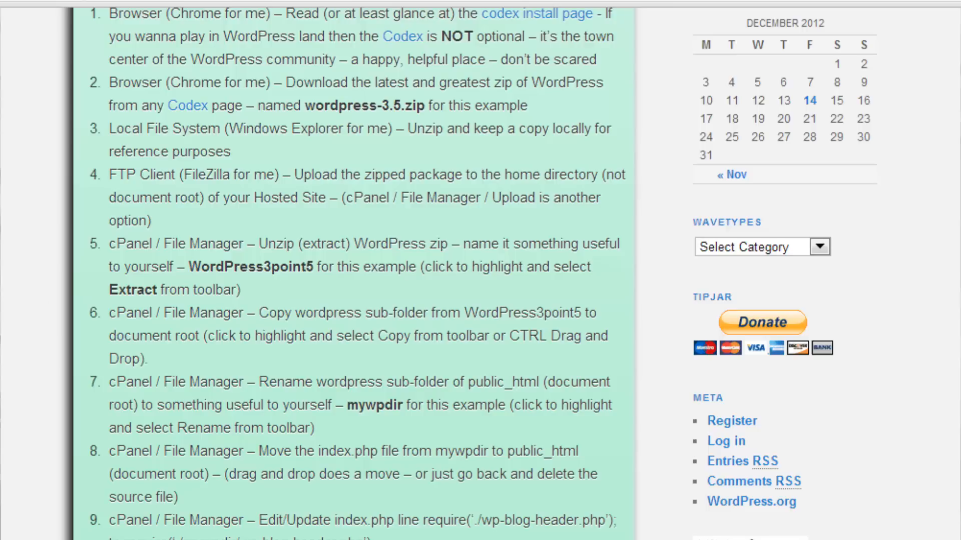
scroll(476, 105, "up", 1)
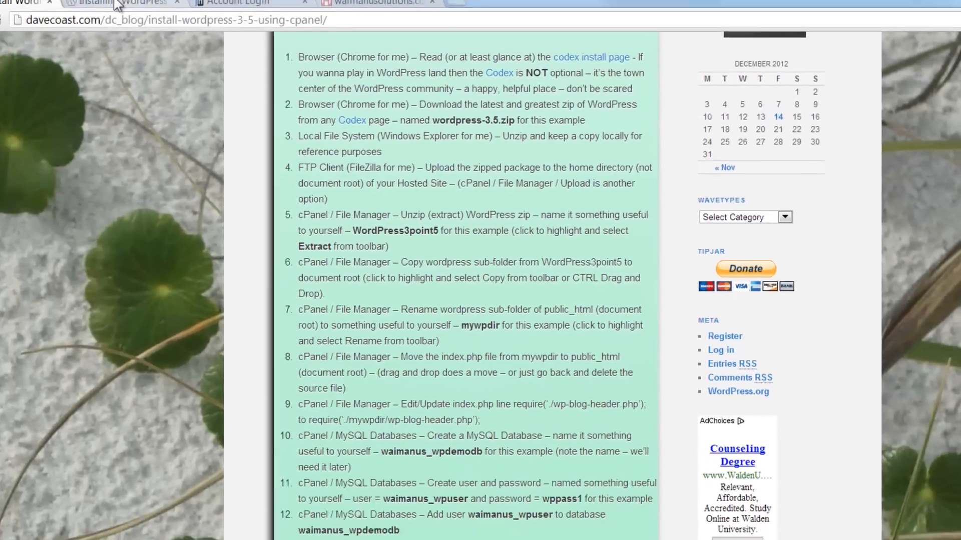
- Follow the 'codex install page' link and scroll through the Codex Installing WordPress guide
left_click(531, 48)
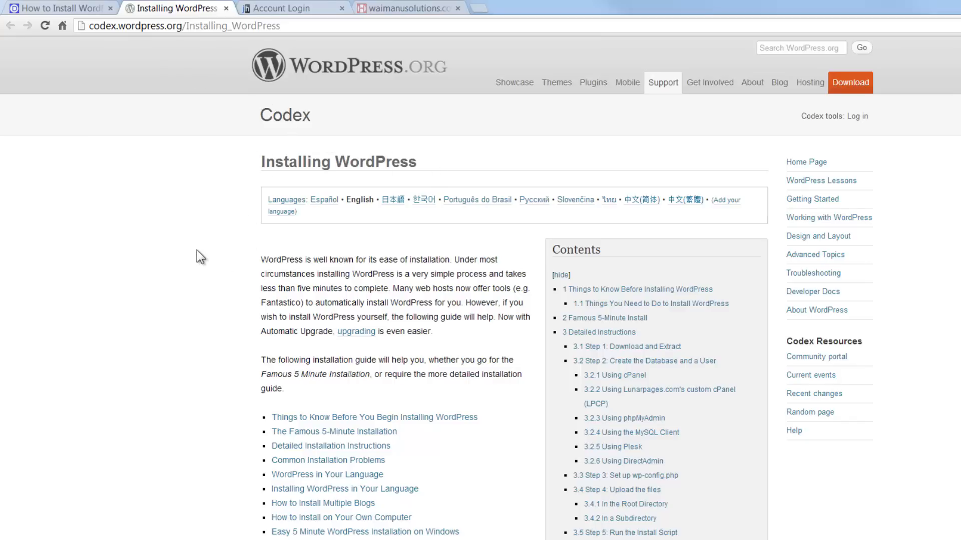
scroll(197, 250, "down", 8)
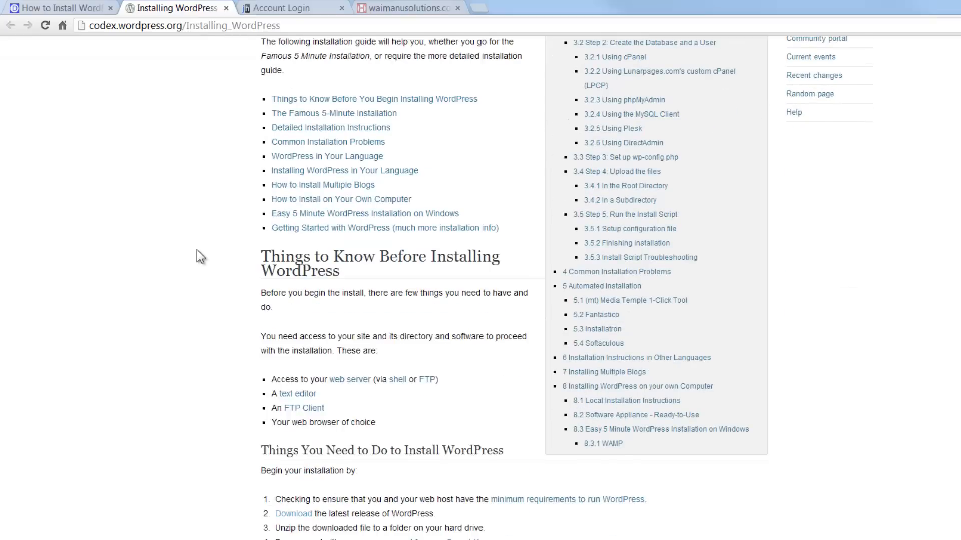
scroll(196, 250, "down", 10)
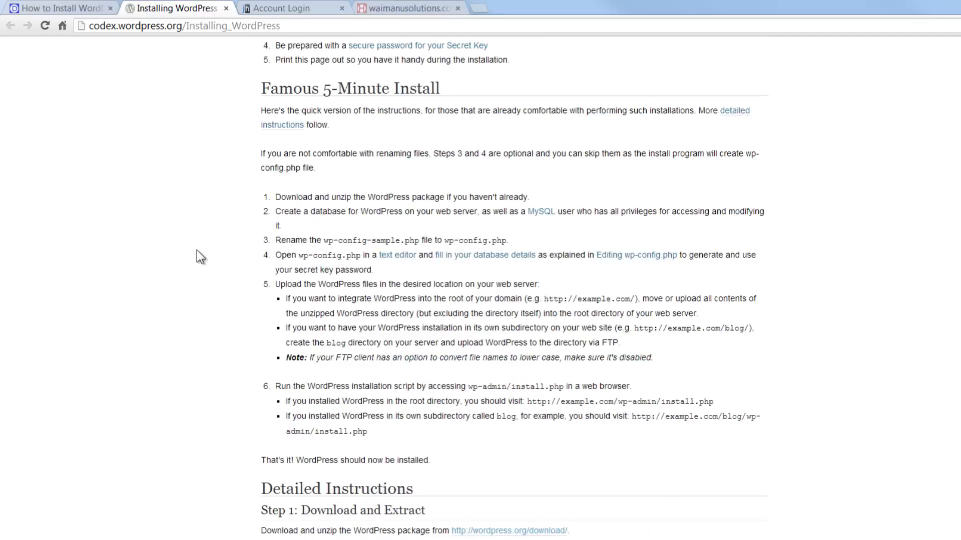
scroll(197, 250, "down", 12)
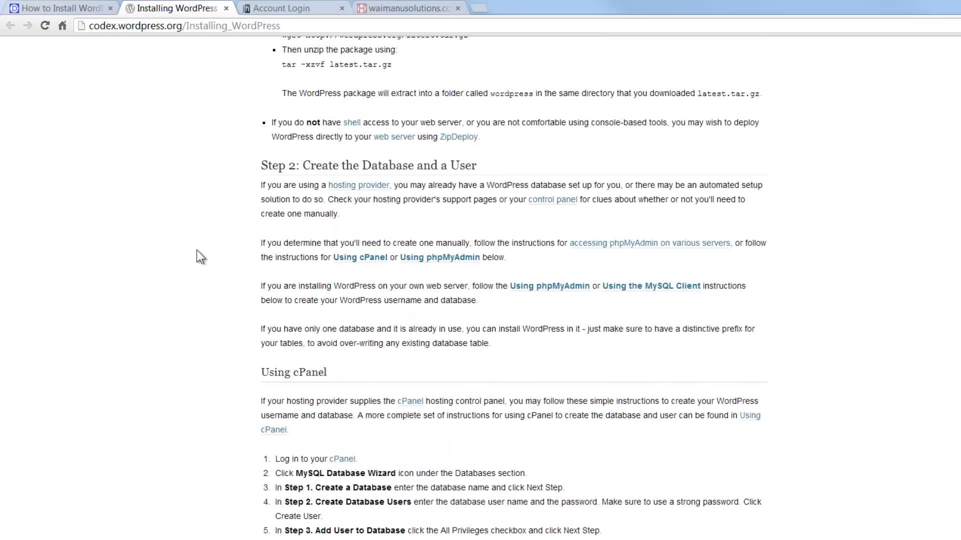
scroll(197, 250, "down", 14)
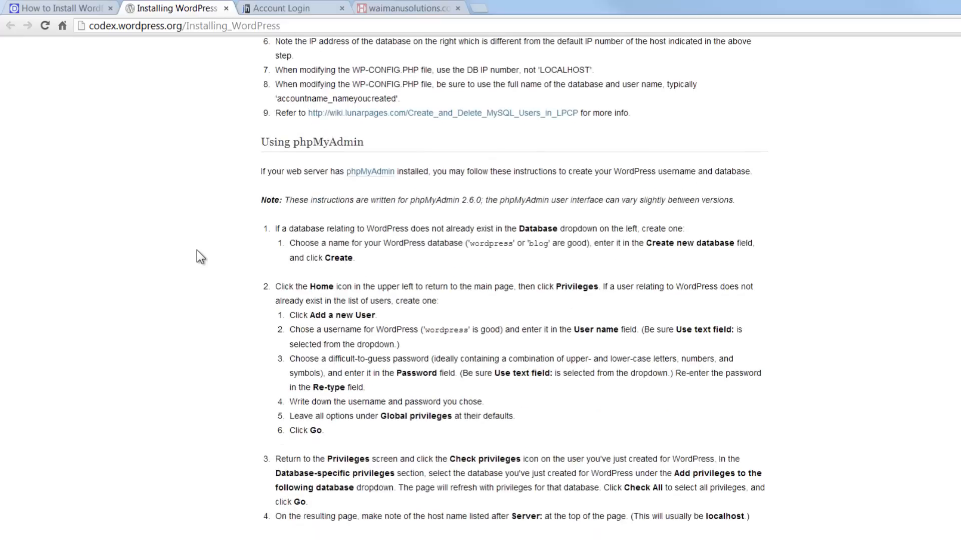
scroll(196, 257, "down", 12)
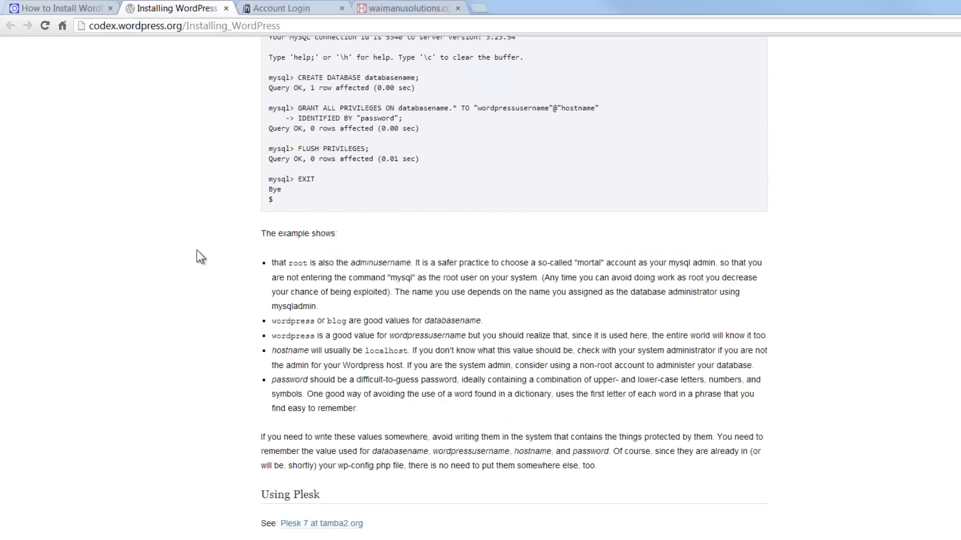
scroll(197, 250, "down", 6)
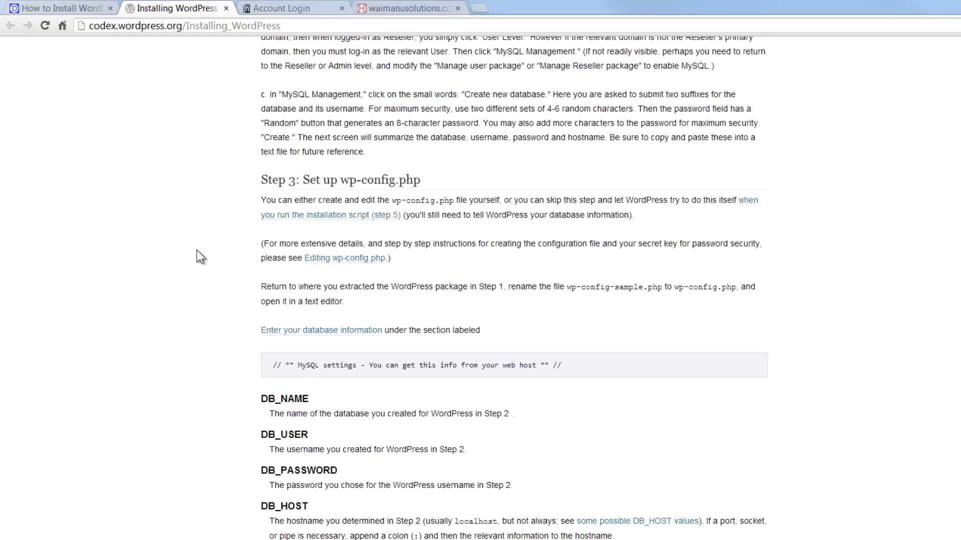
scroll(197, 250, "up", 13)
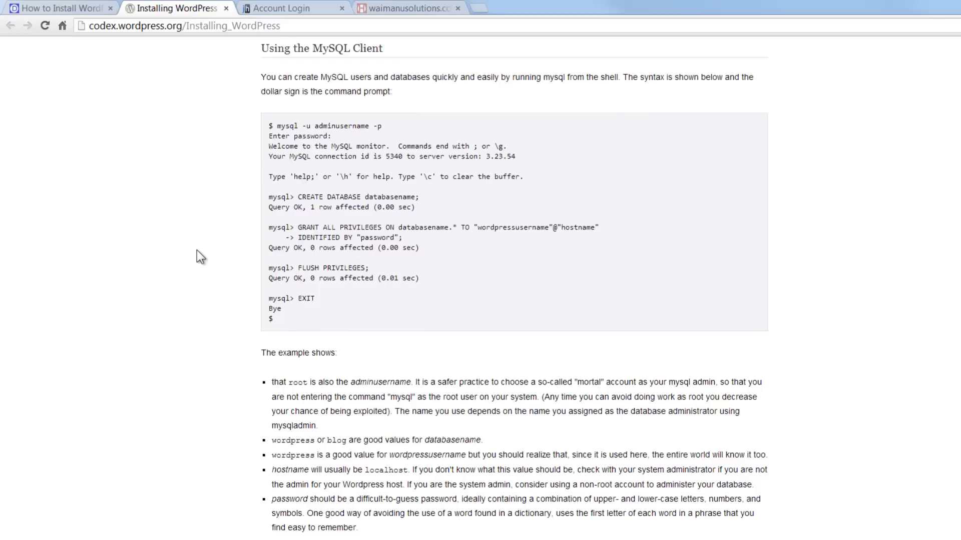
scroll(197, 250, "up", 18)
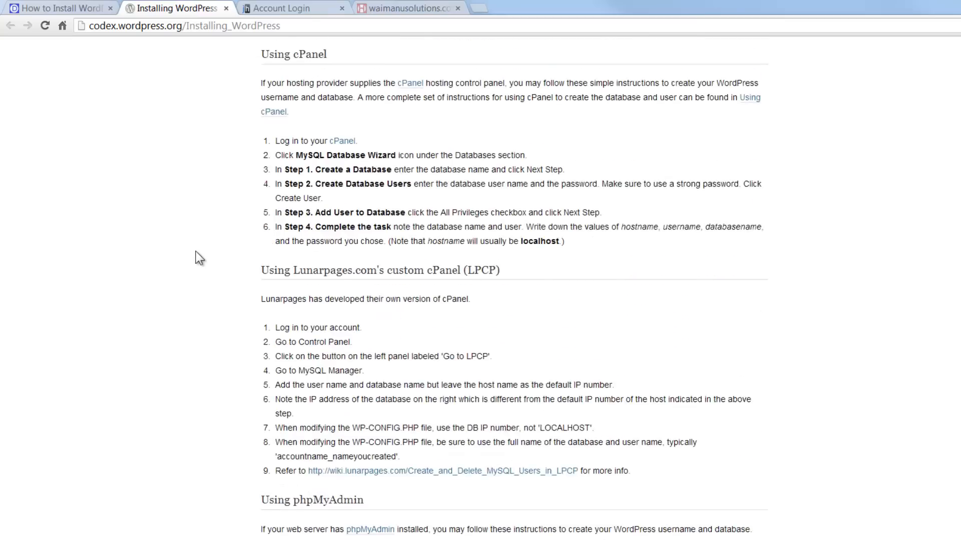
- Compare with the davecoast tutorial, then return to the top of the Codex guide
left_click(56, 6)
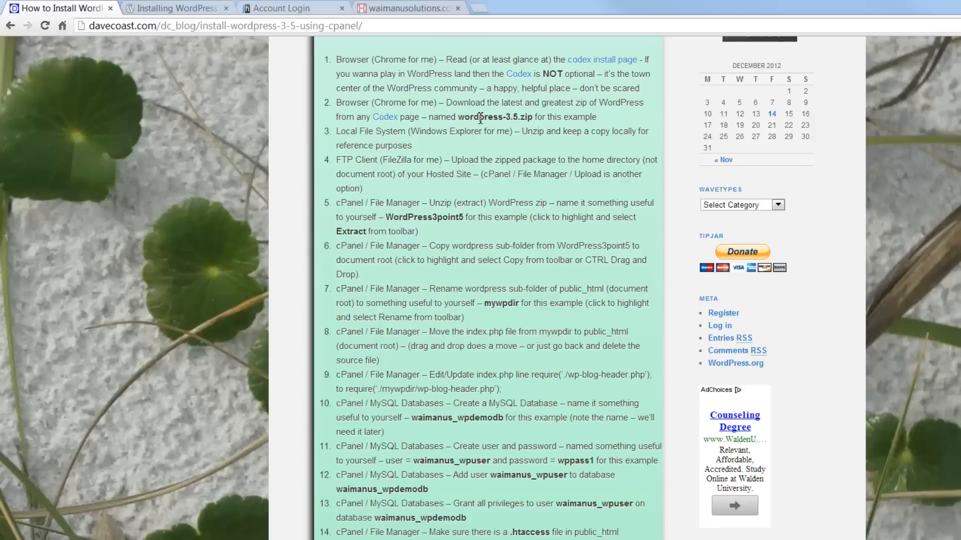
left_click(194, 7)
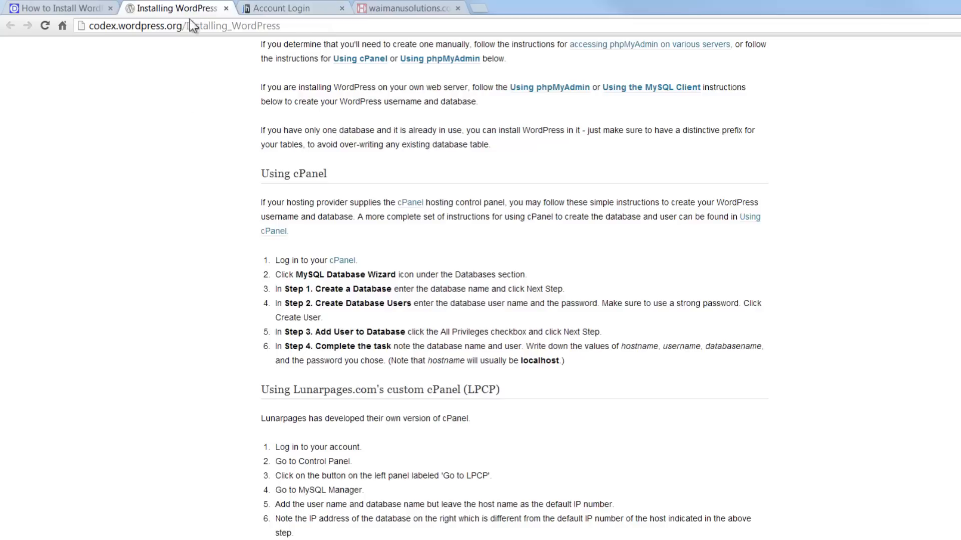
scroll(308, 162, "up", 15)
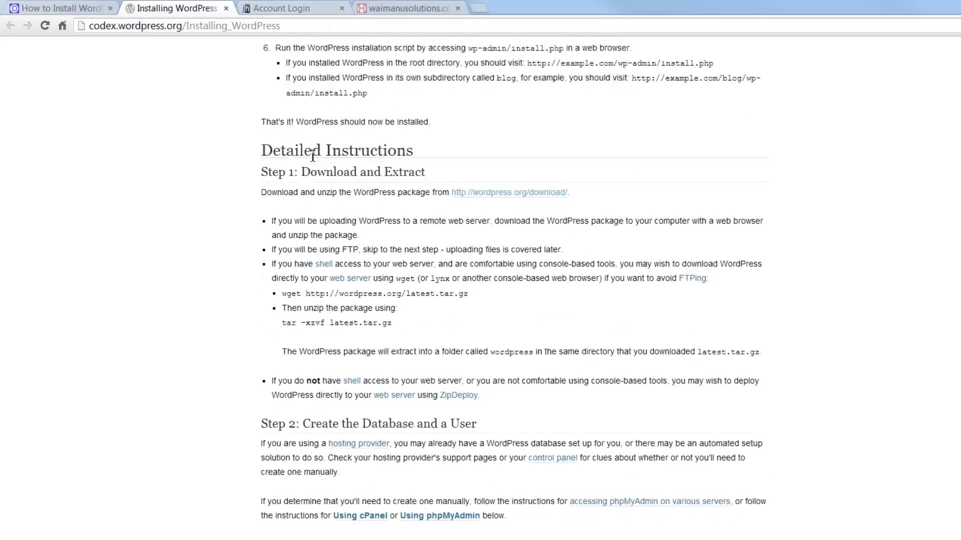
scroll(310, 154, "up", 12)
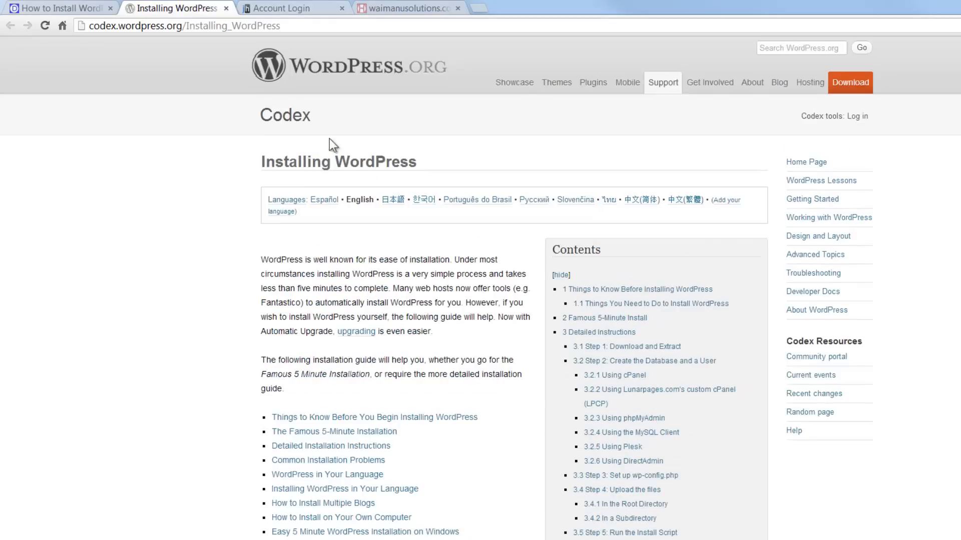
- Download the WordPress 3.5 zip from wordpress.org's Download page and return to the tutorial
left_click(278, 57)
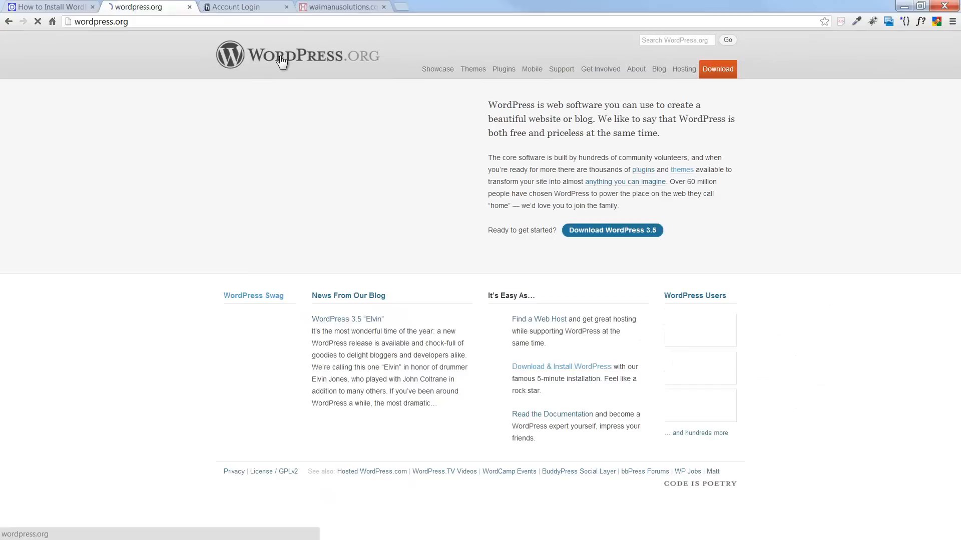
left_click(718, 73)
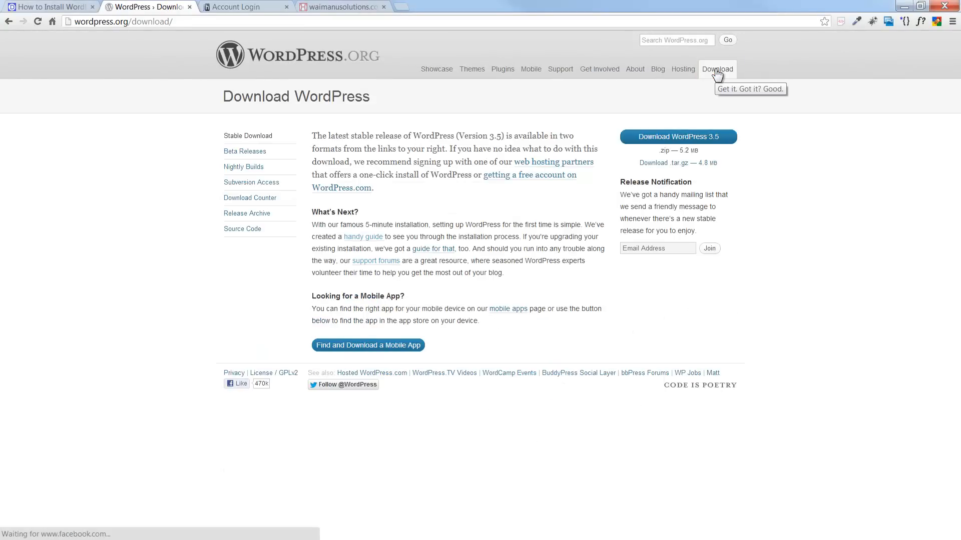
left_click(682, 141)
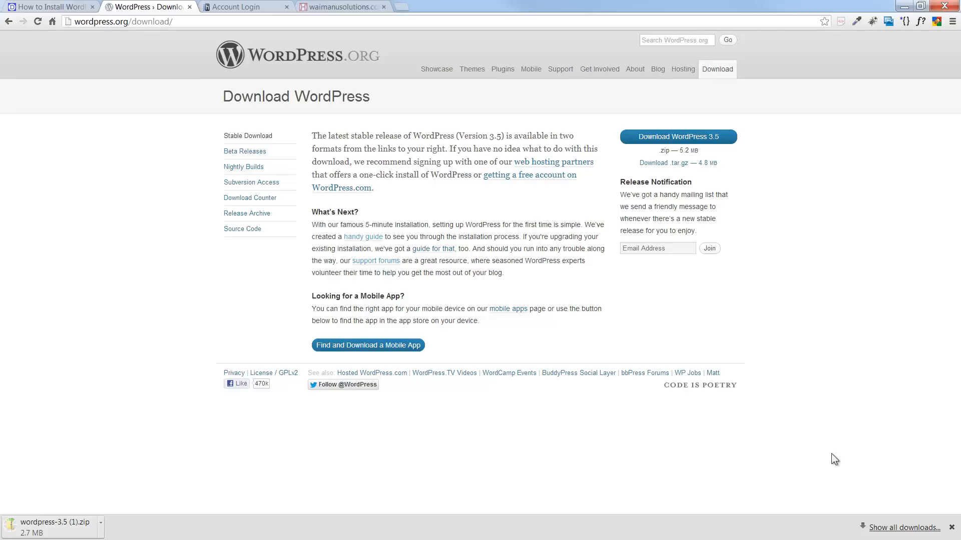
left_click(952, 528)
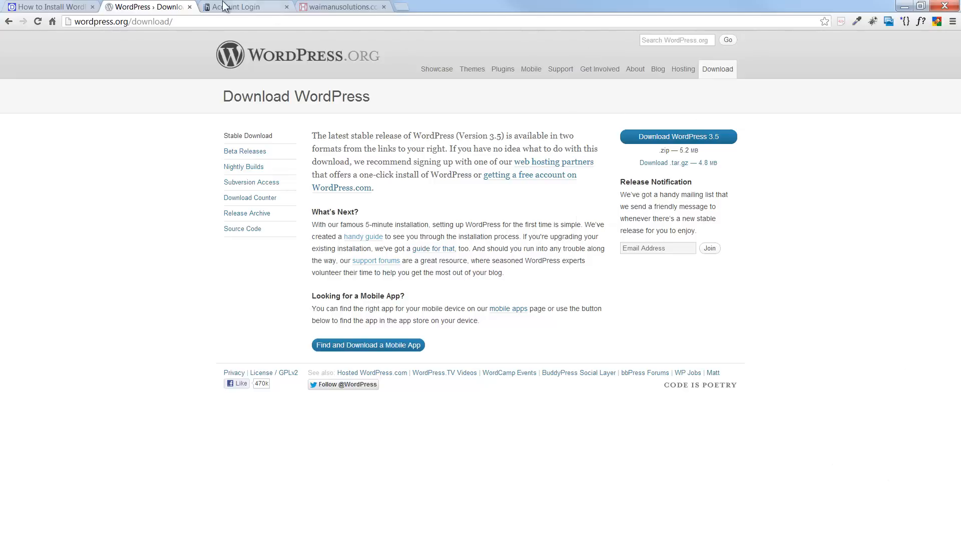
left_click(54, 7)
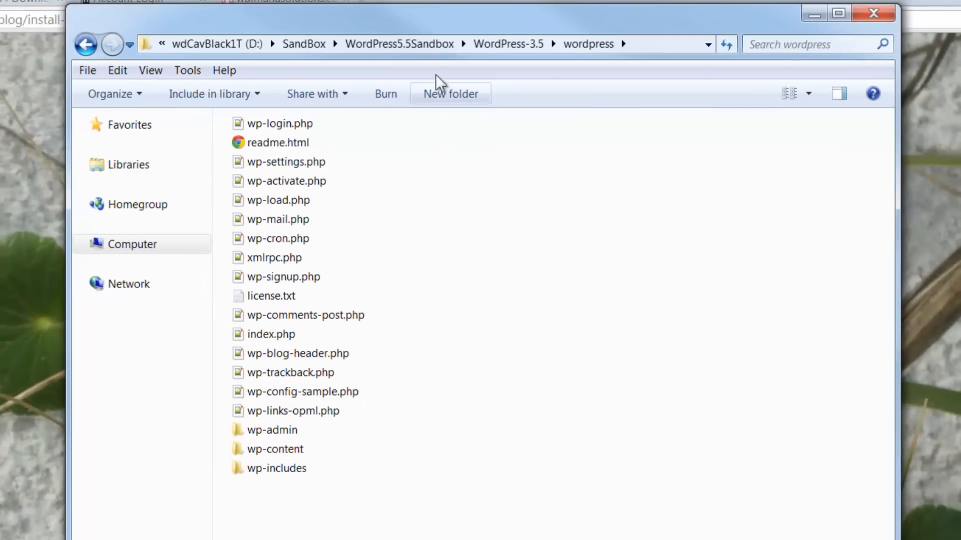
- Browse from WordPress5.5Sandbox into WordPress-3.5\wordpress to show the unzipped files
left_click(412, 43)
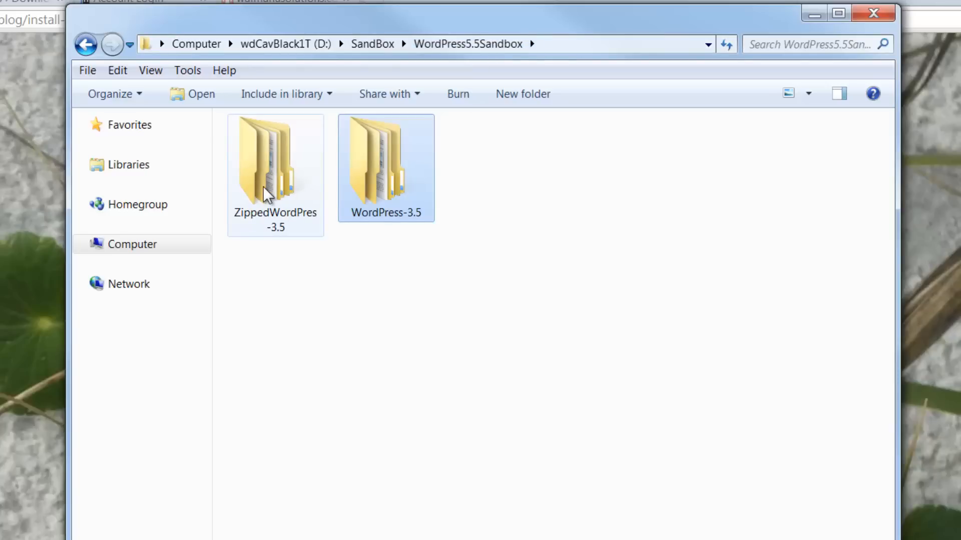
mouse_move(246, 225)
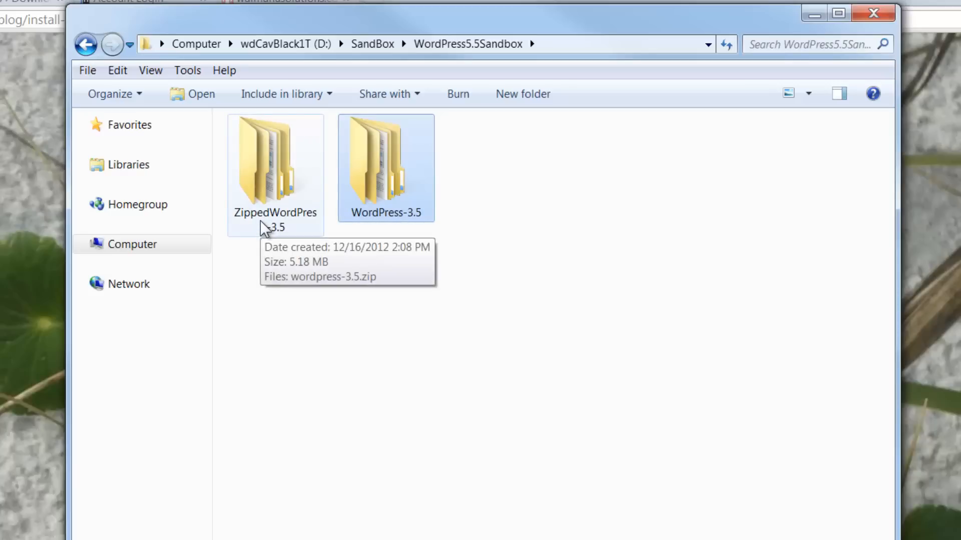
double_click(385, 209)
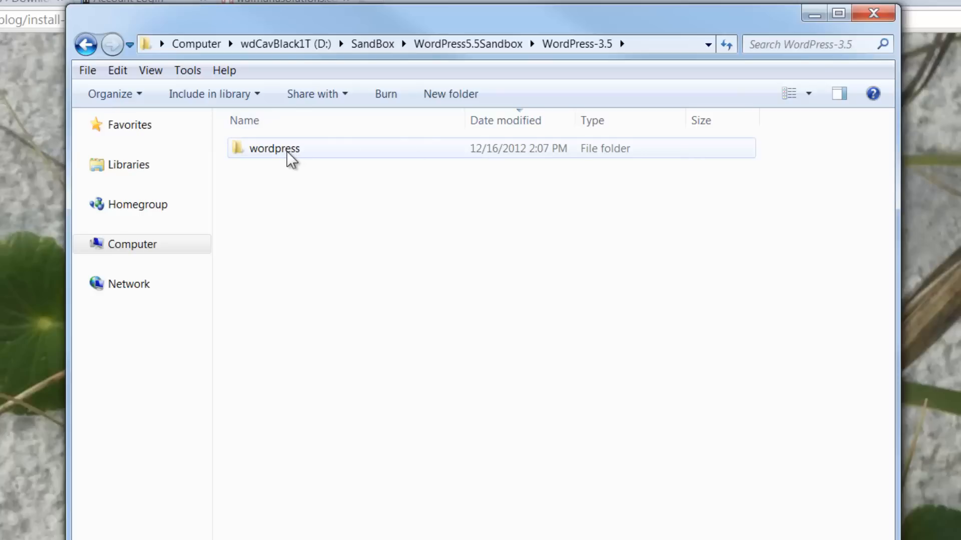
double_click(287, 151)
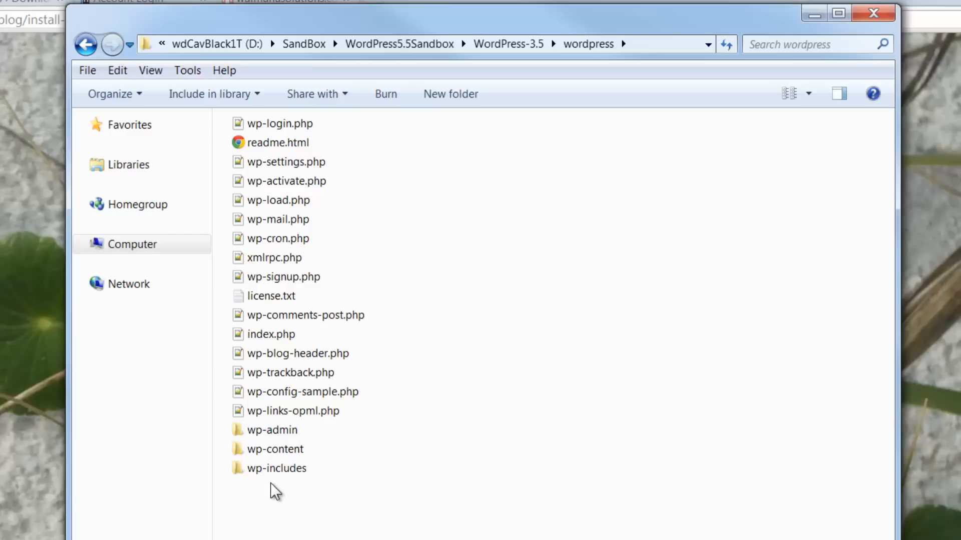
- Peek into wp-content, go back to the wordpress folder, then close Explorer to reveal the tutorial
double_click(271, 449)
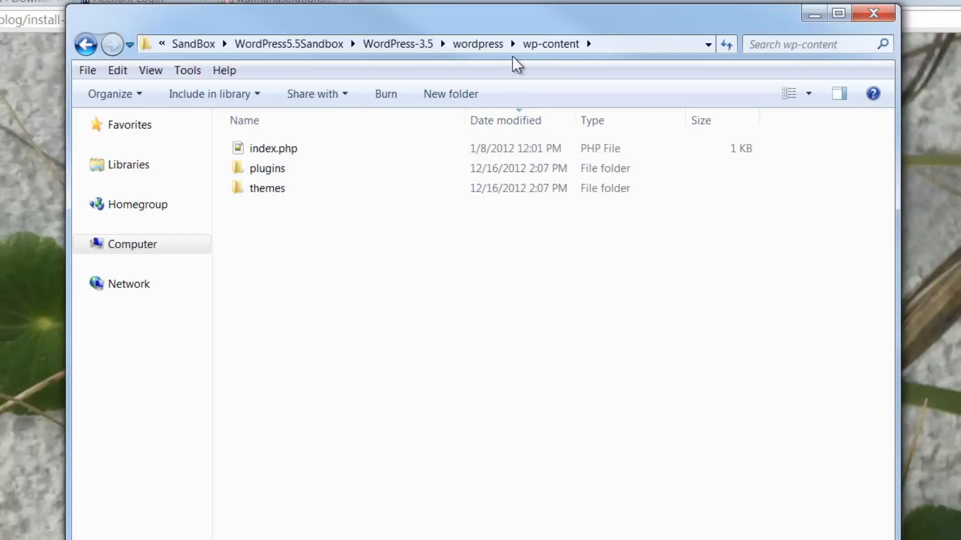
left_click(478, 44)
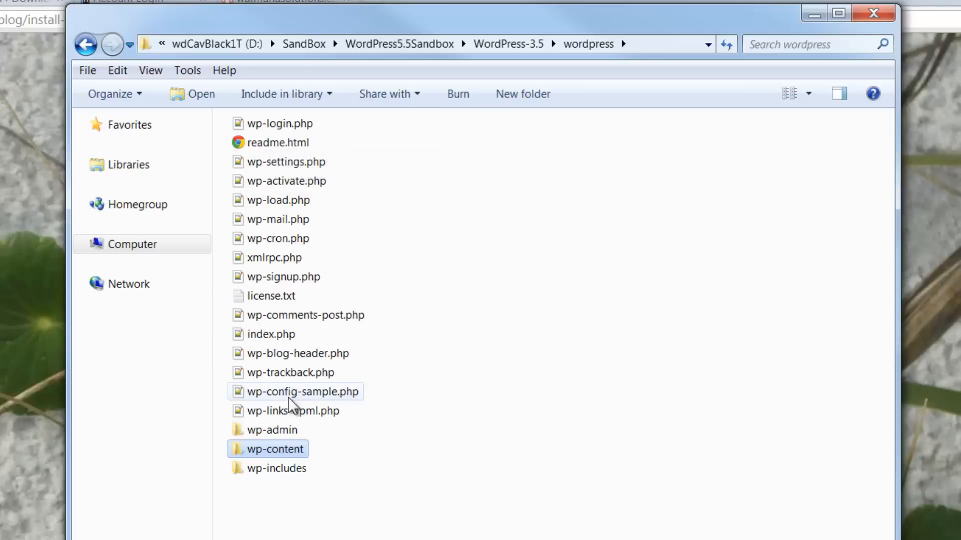
mouse_move(266, 329)
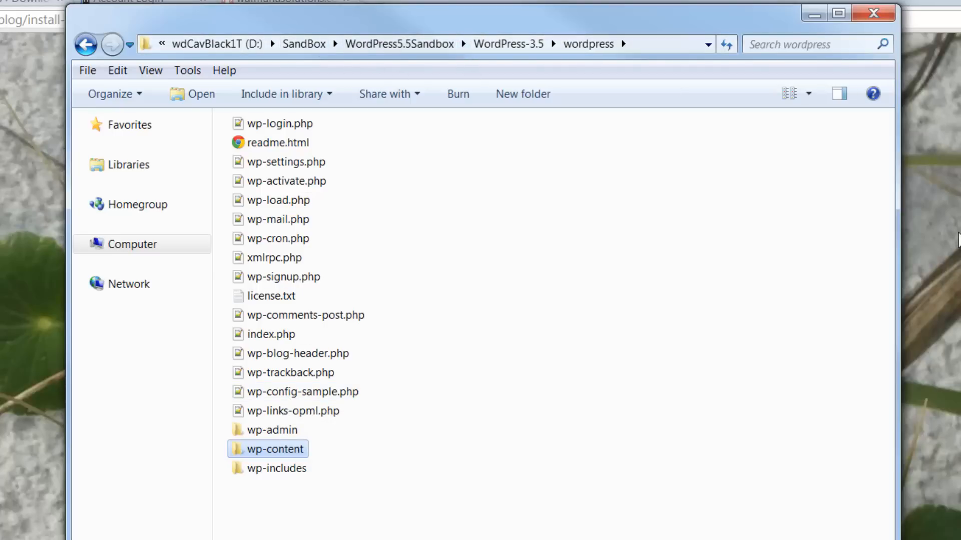
left_click(958, 239)
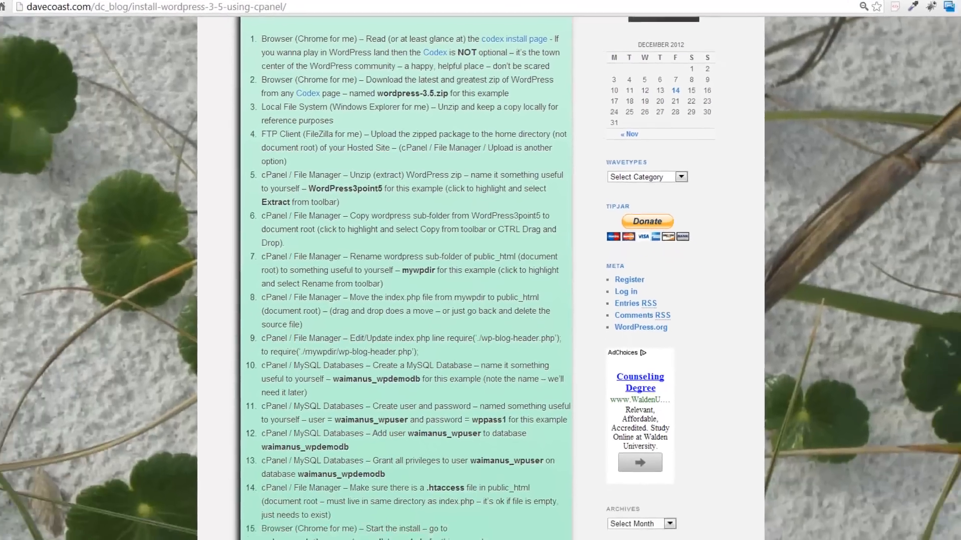
- Reconnect FileZilla to the WaimanuSolutions server so its home directory is listed
key("alt+Tab")
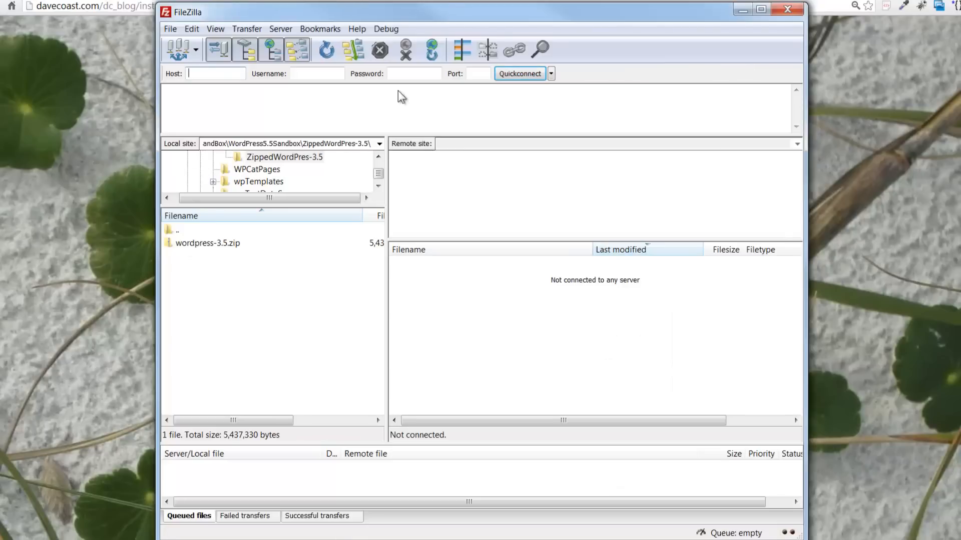
left_click(176, 46)
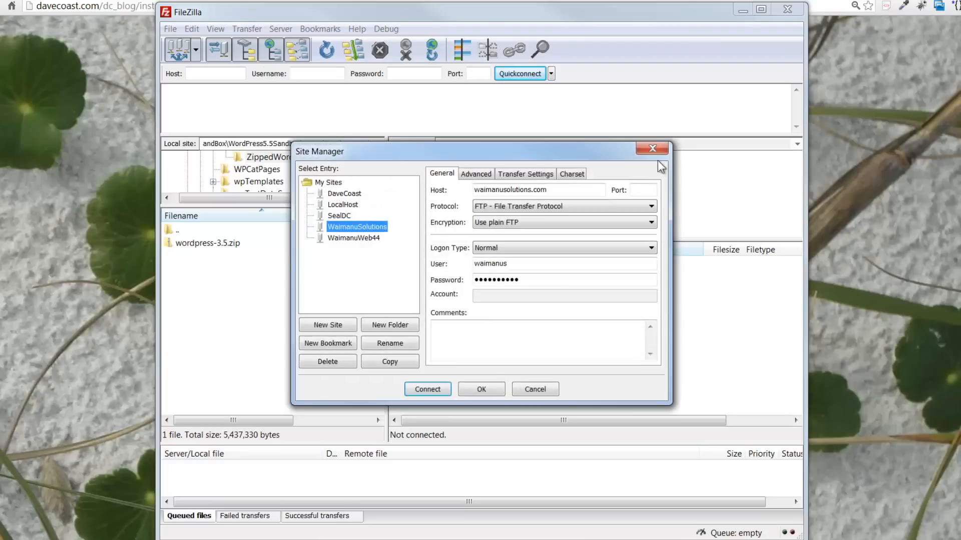
left_click(652, 149)
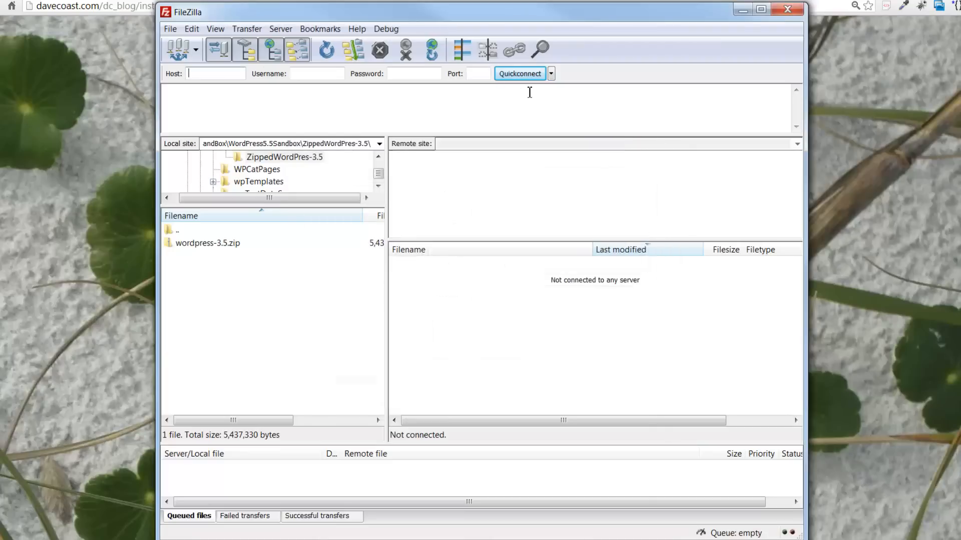
left_click(432, 49)
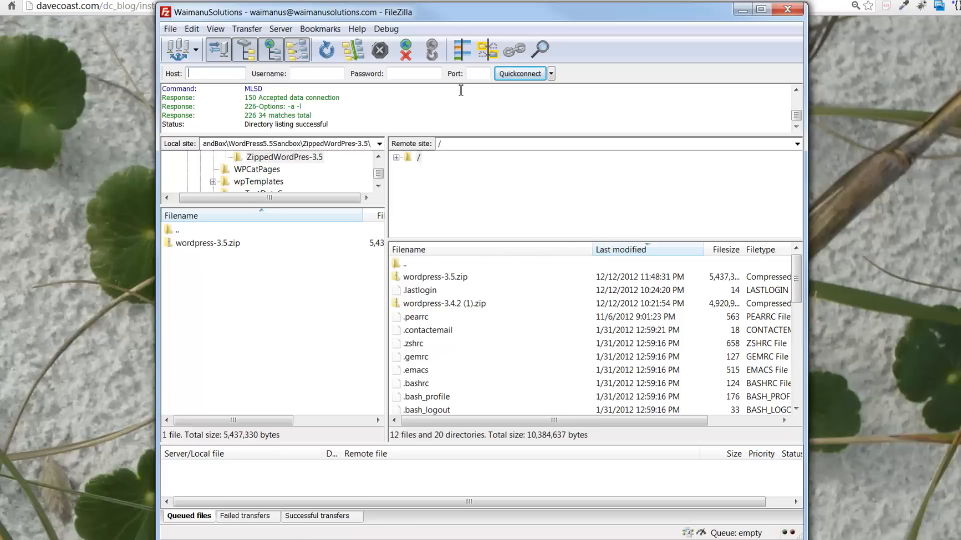
left_click(189, 73)
- Drag the ZippedWordPres-3.5 folder from Explorer into FileZilla's remote server listing
key("alt+Tab")
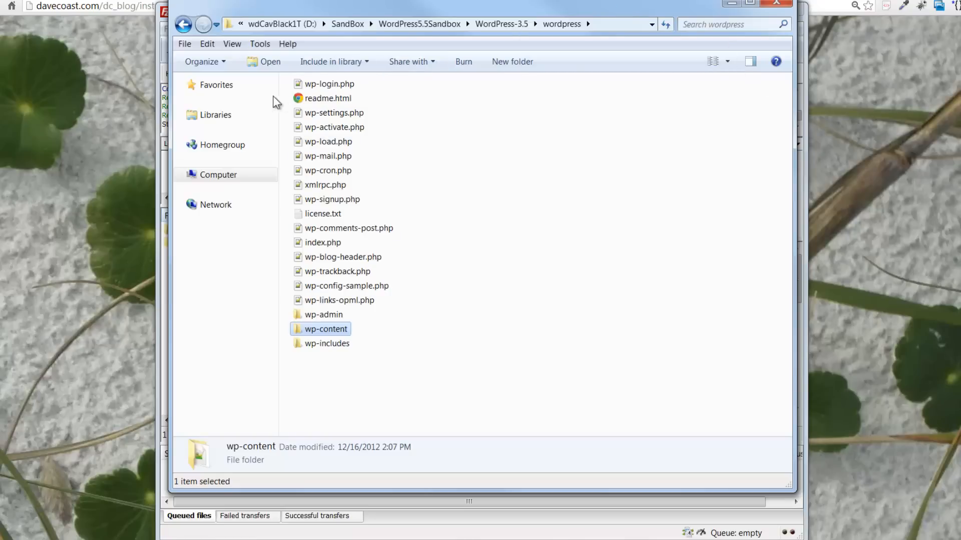
left_click(489, 22)
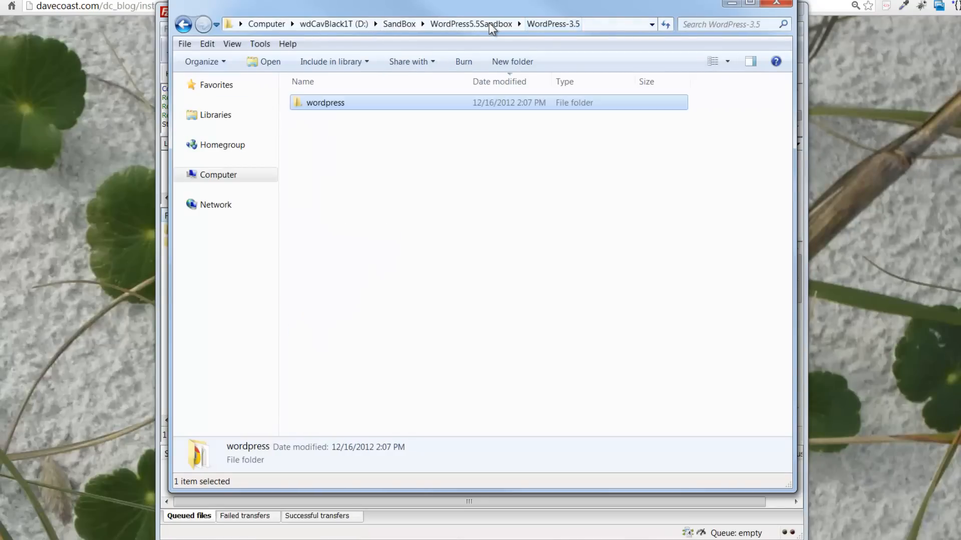
left_click(458, 24)
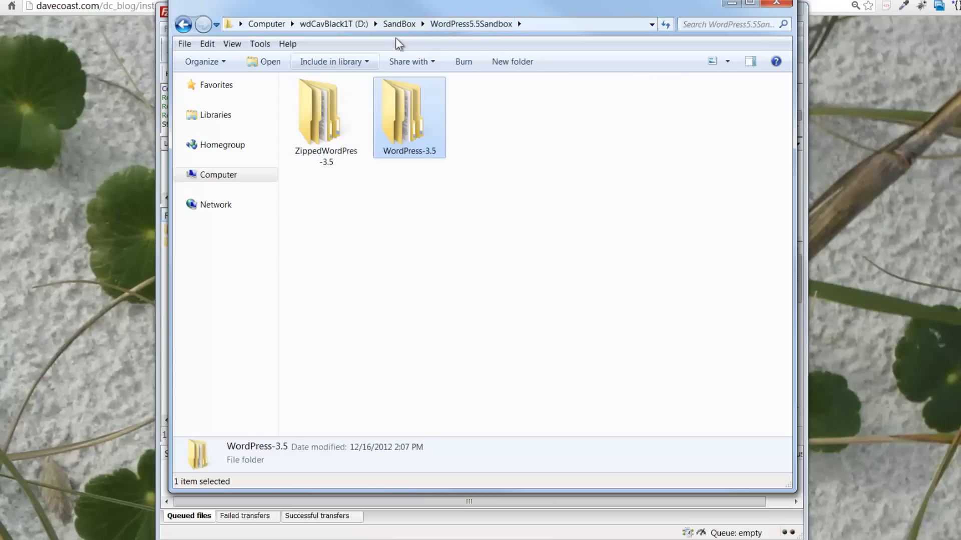
left_click(315, 110)
right_click(315, 110)
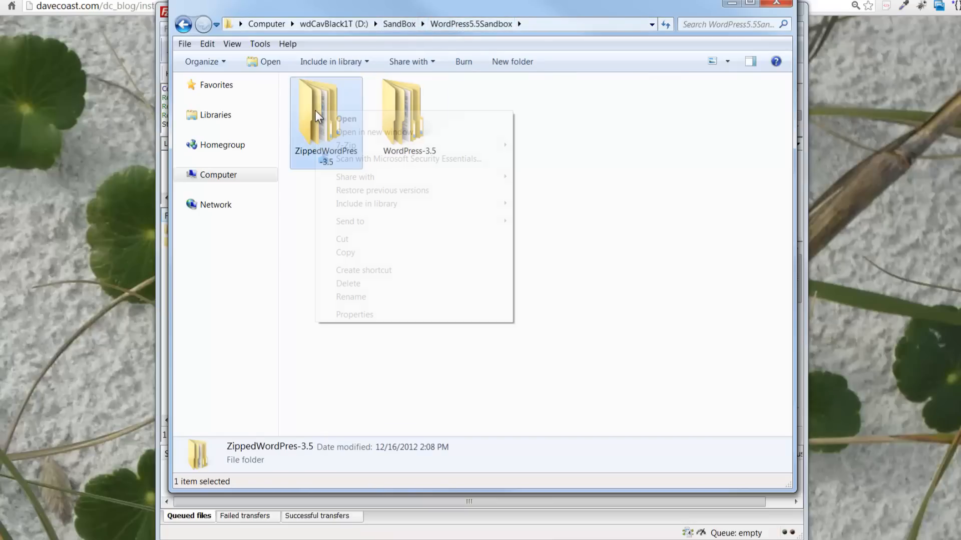
left_click(518, 11)
left_click_drag(517, 10, 613, 319)
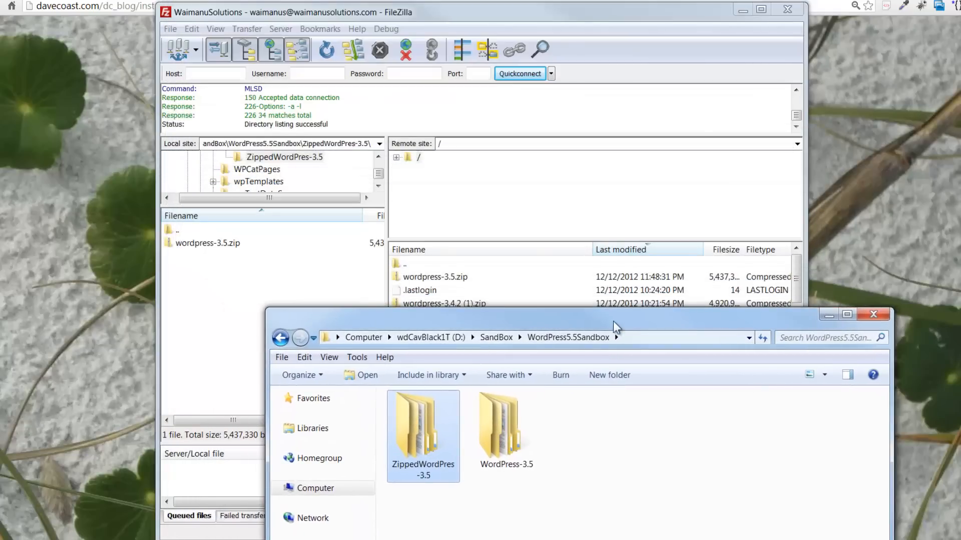
left_click_drag(421, 429, 526, 274)
left_click_drag(730, 302, 641, 7)
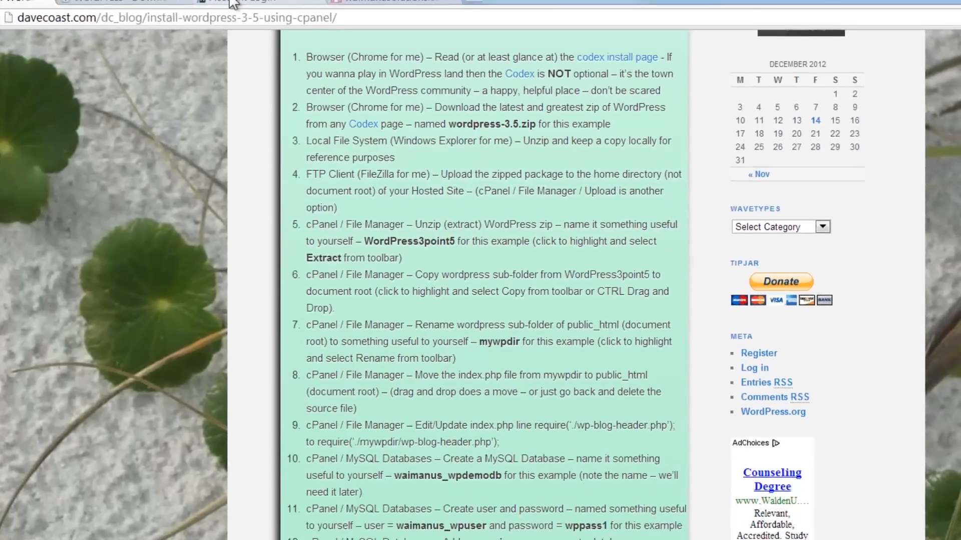
- Log in to the JustHost hosting account and decline saving the password
left_click(234, 2)
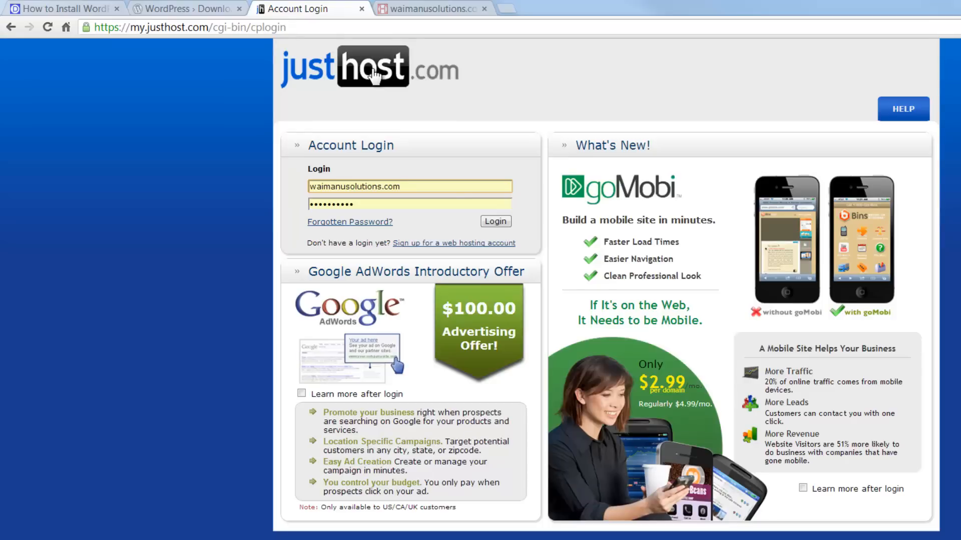
left_click(487, 221)
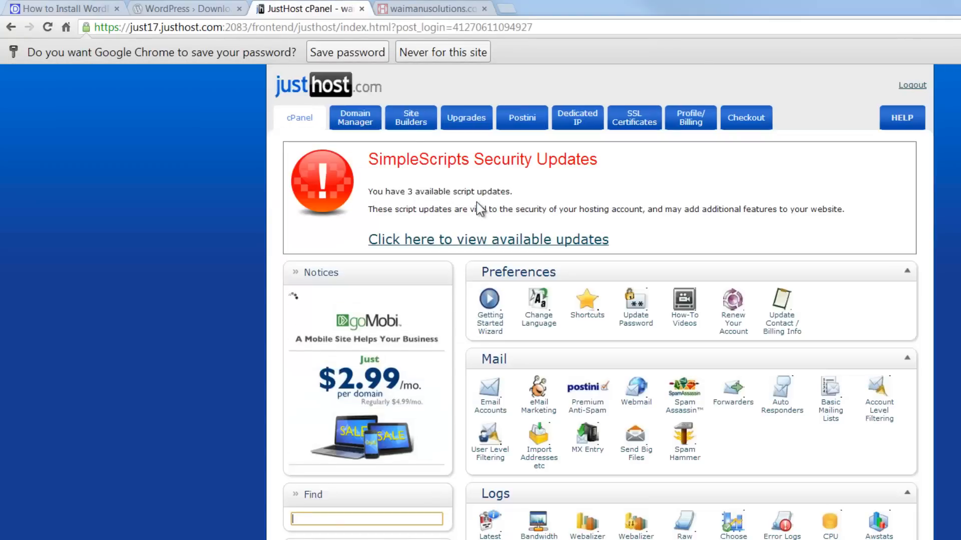
left_click(354, 56)
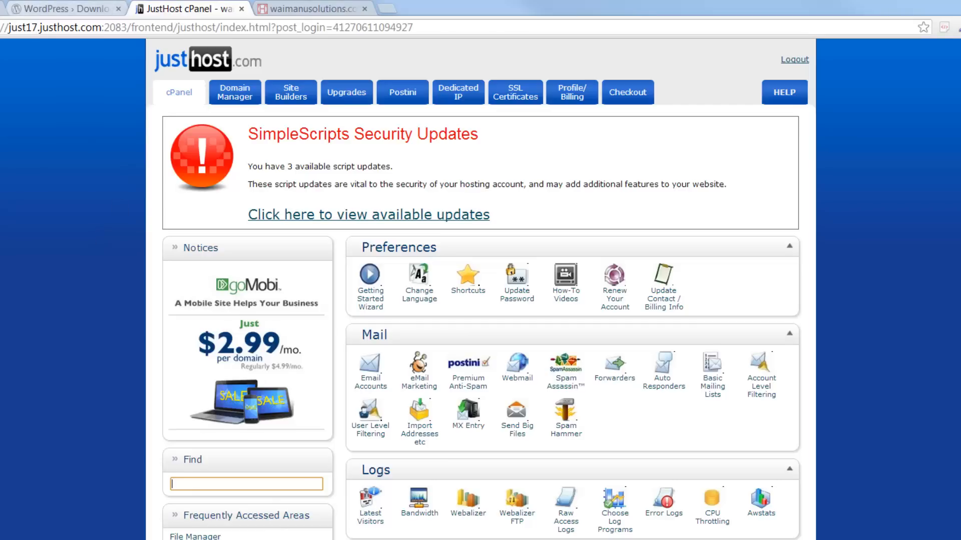
- Check the tutorial's step list, then open File Manager from cPanel's Files section
left_click(60, 8)
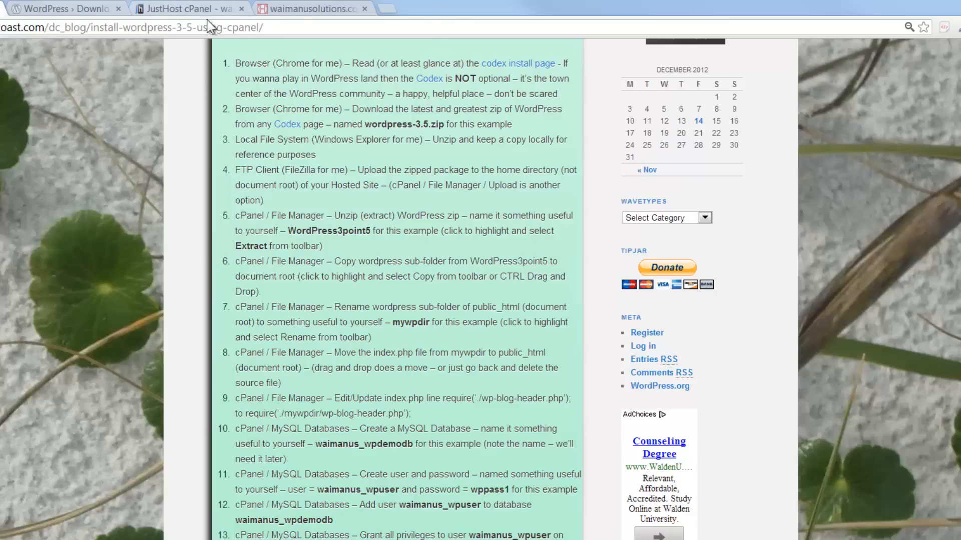
left_click(216, 6)
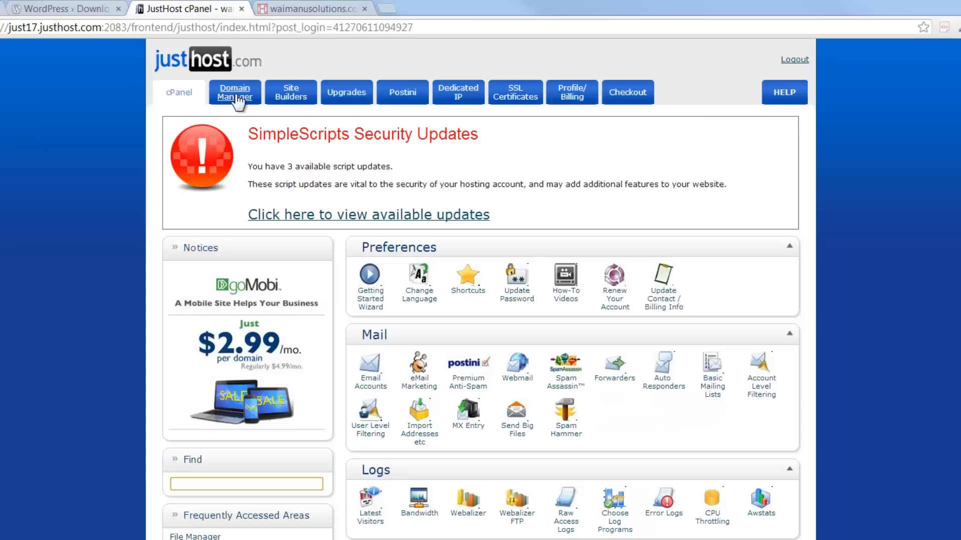
scroll(427, 308, "down", 5)
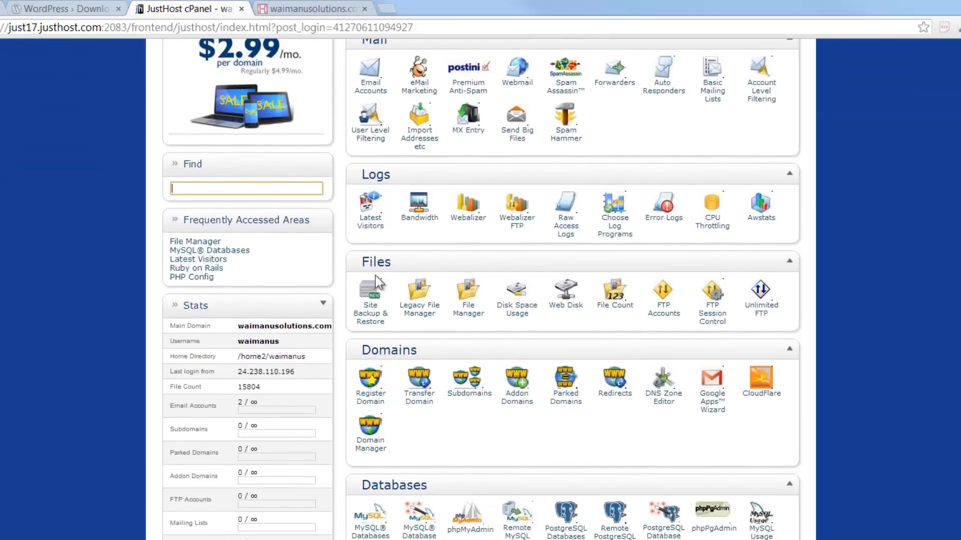
left_click(473, 318)
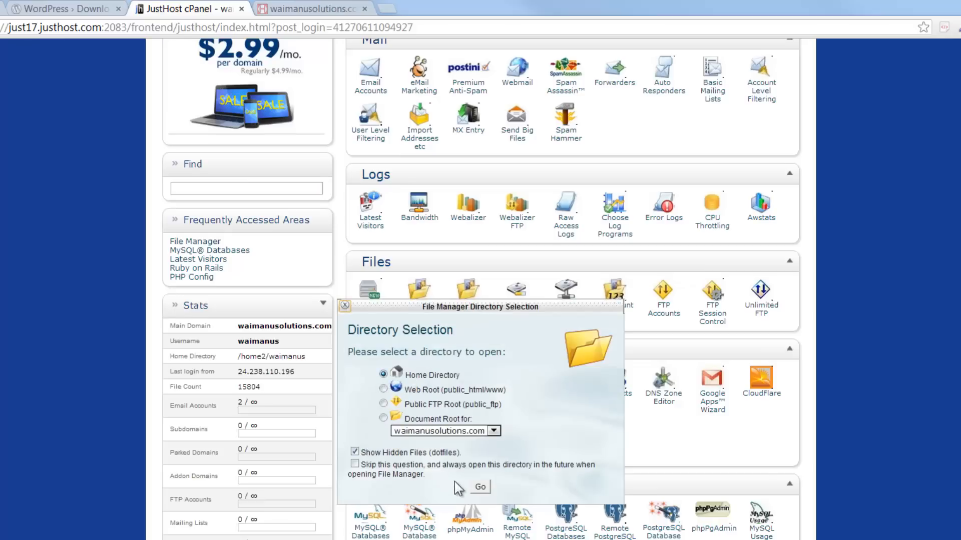
- Open File Manager at the Home Directory and select the WordPress3point5 folder
left_click(480, 486)
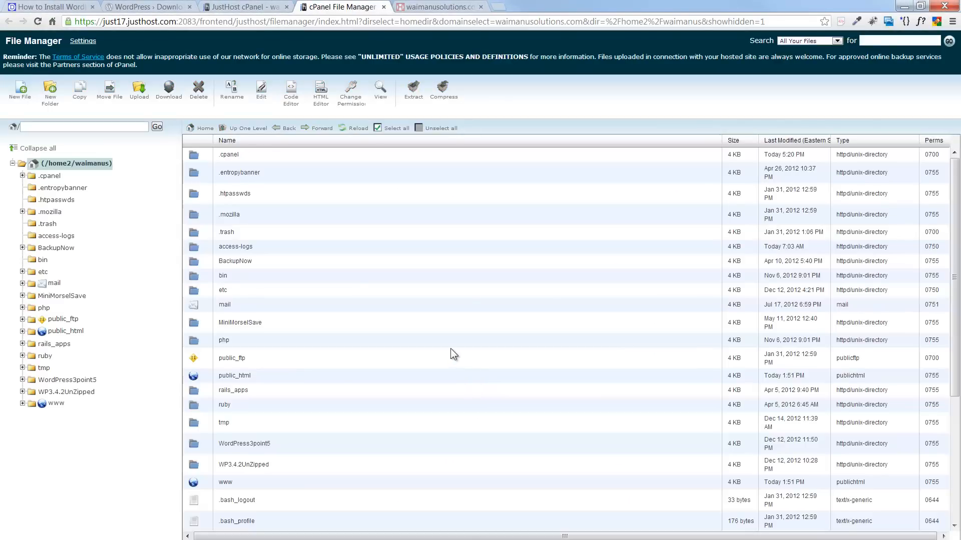
scroll(450, 348, "down", 3)
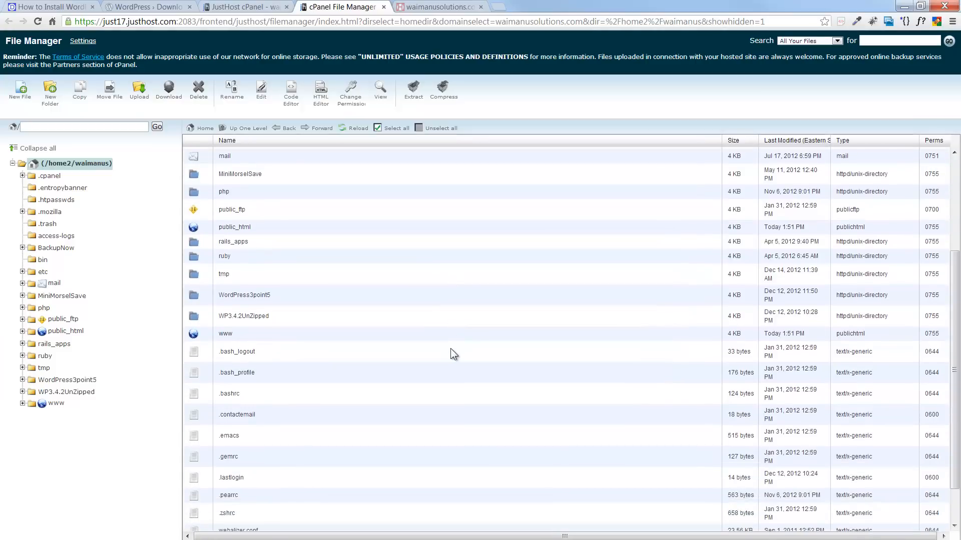
scroll(450, 348, "down", 1)
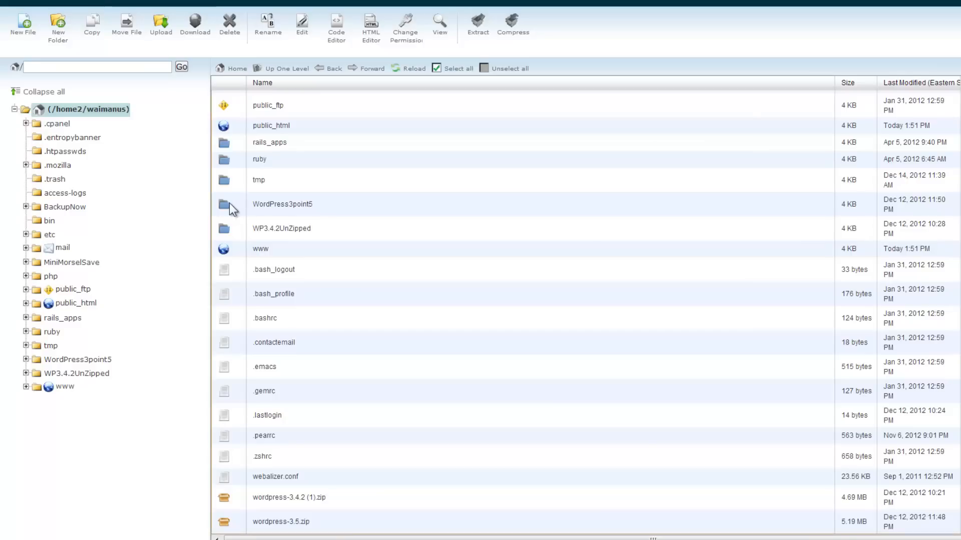
left_click(229, 203)
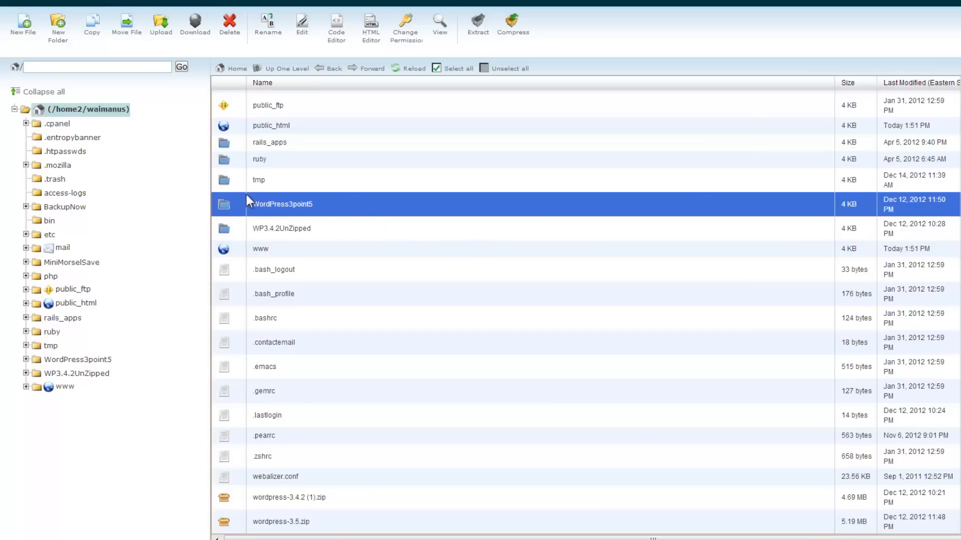
scroll(480, 214, "up", 3)
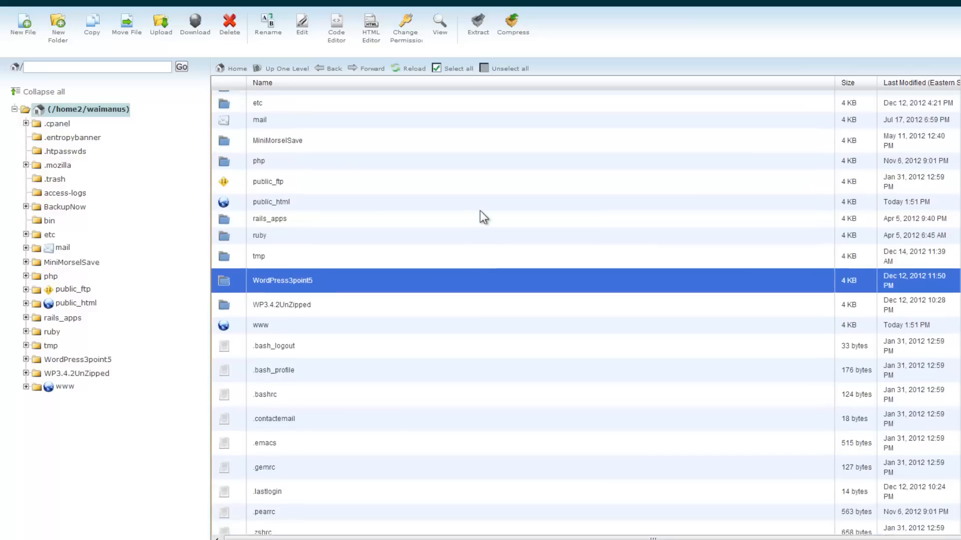
scroll(479, 212, "up", 2)
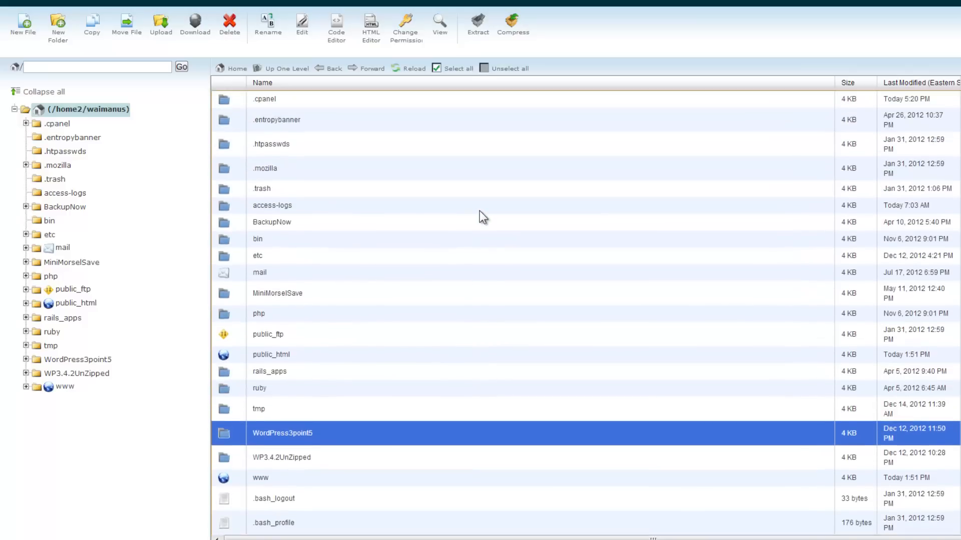
- Delete the WordPress3point5 folder, confirming the deletion, then go to the Upload page
scroll(480, 212, "down", 3)
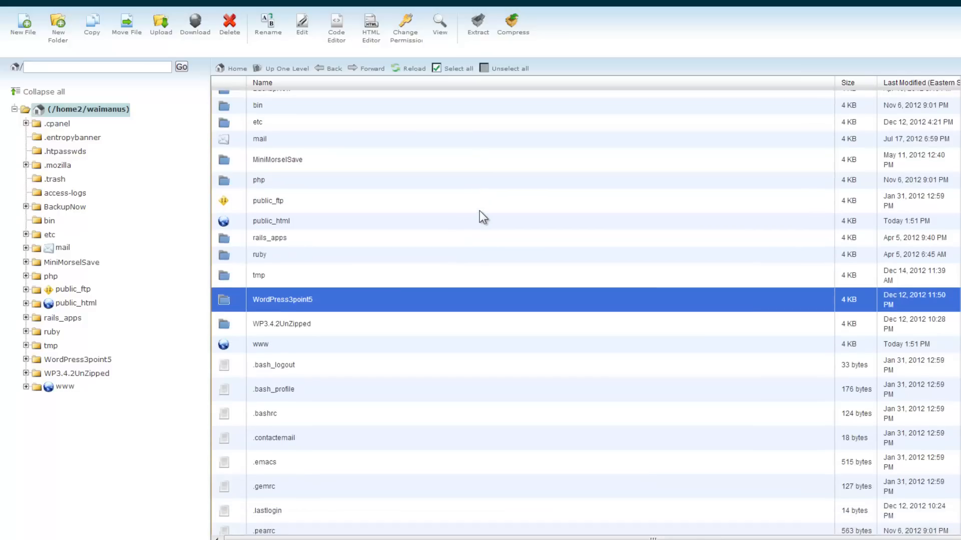
scroll(480, 218, "down", 2)
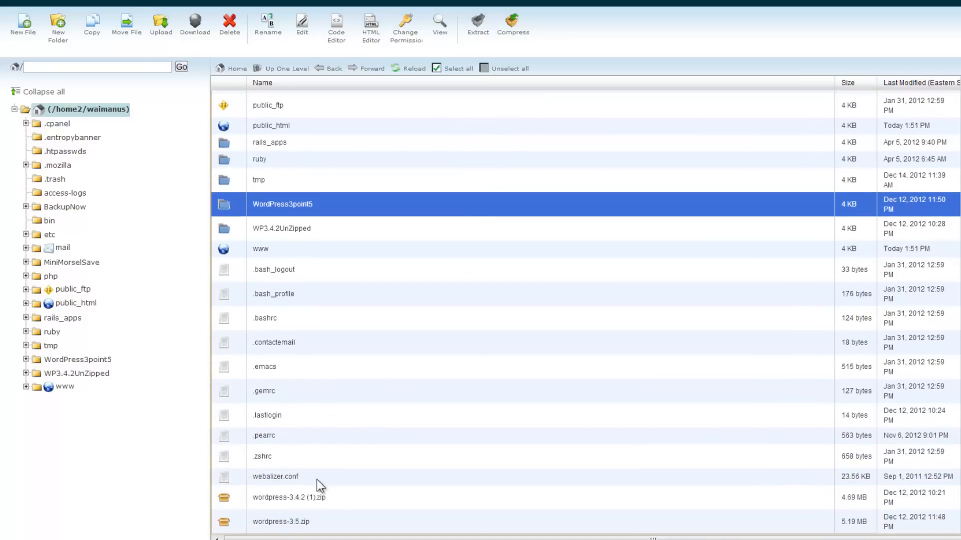
left_click(229, 33)
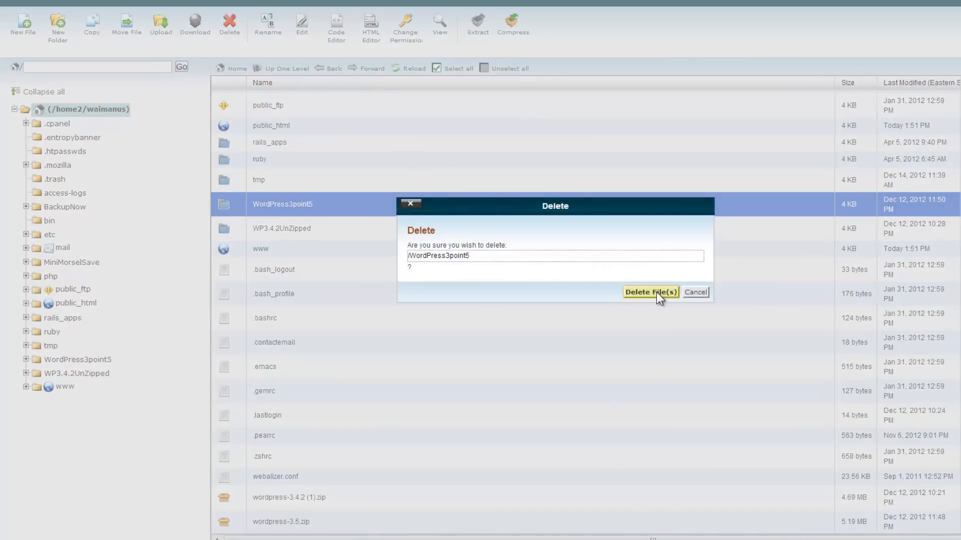
left_click(656, 292)
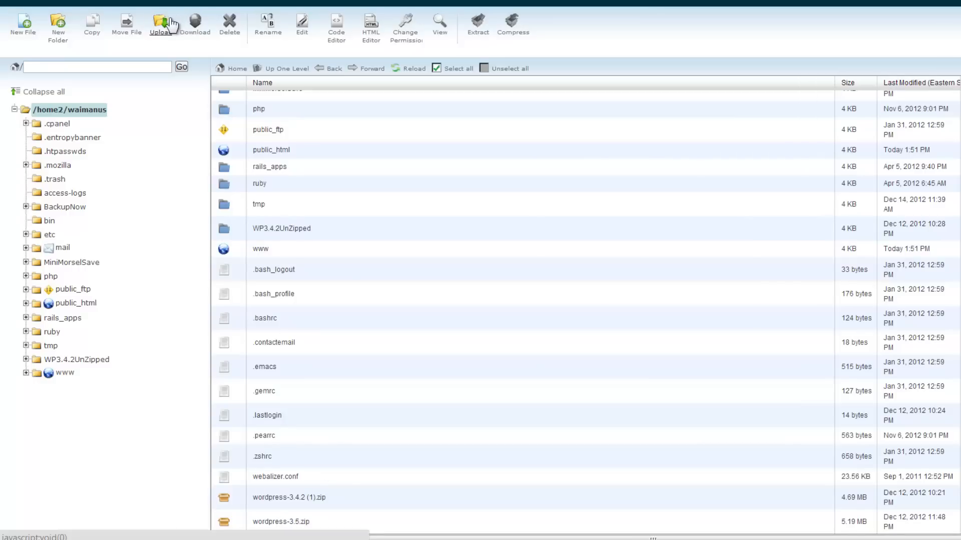
left_click(154, 32)
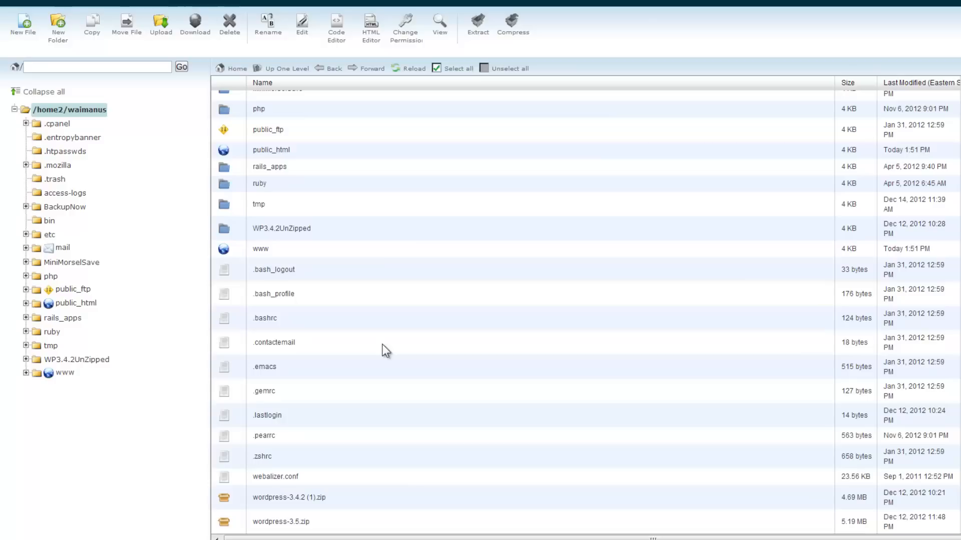
- Select the wordpress-3.5.zip archive in the home directory listing
left_click(384, 351)
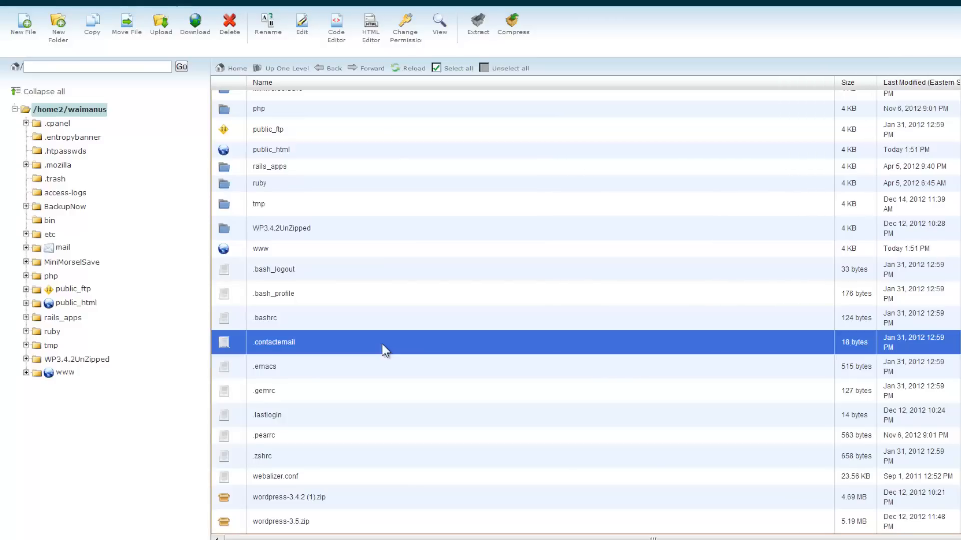
left_click(226, 525)
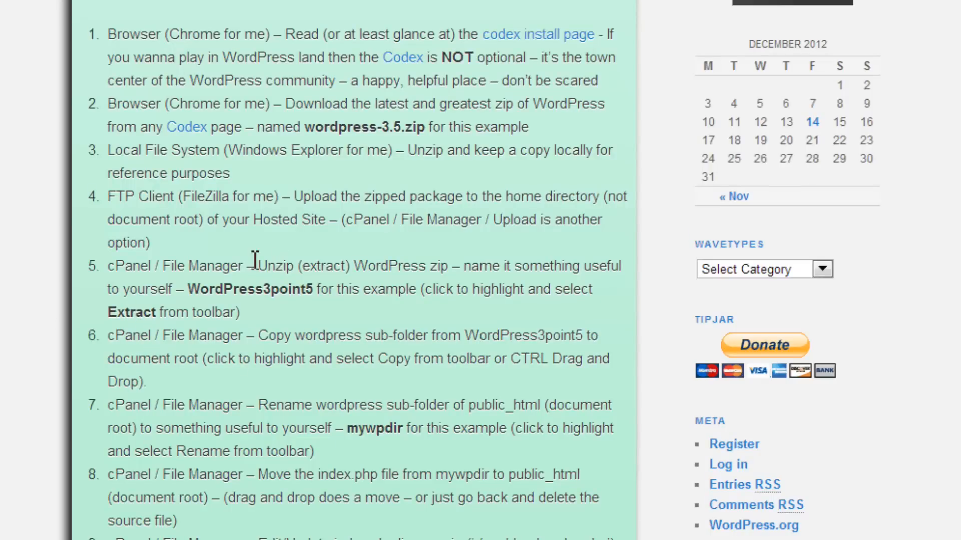
scroll(256, 260, "down", 5)
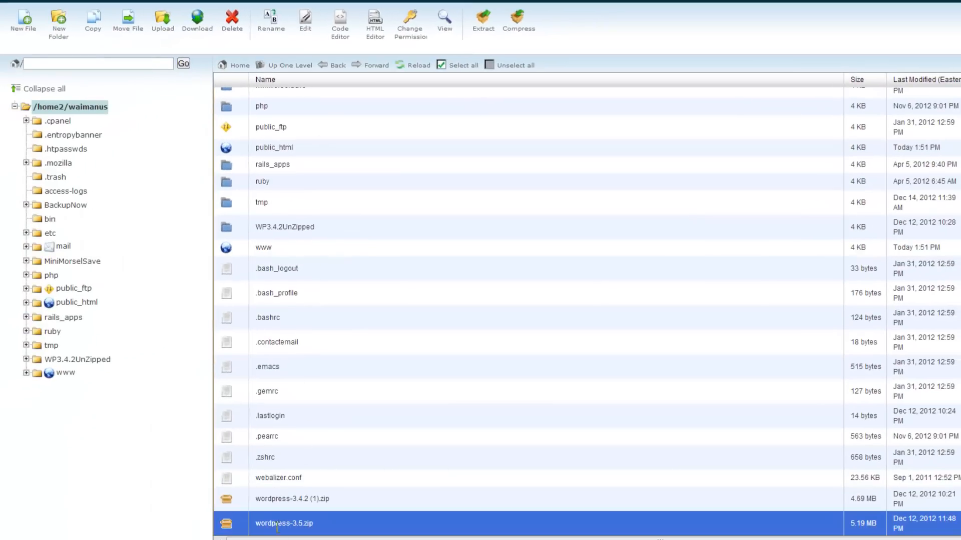
left_click(235, 529)
left_click(235, 530)
- Extract wordpress-3.5.zip into a new WordPress3Point5 folder and close the results
left_click(479, 35)
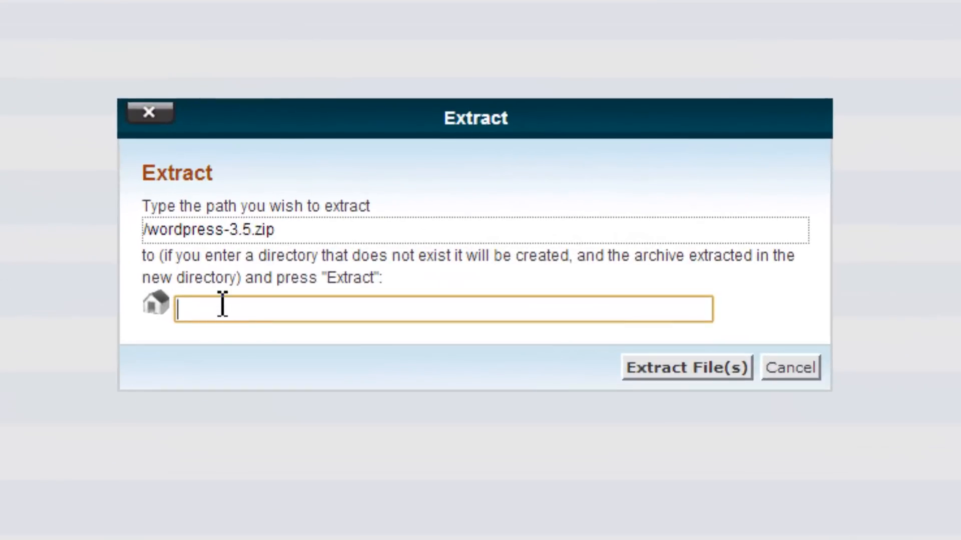
type("WordPress")
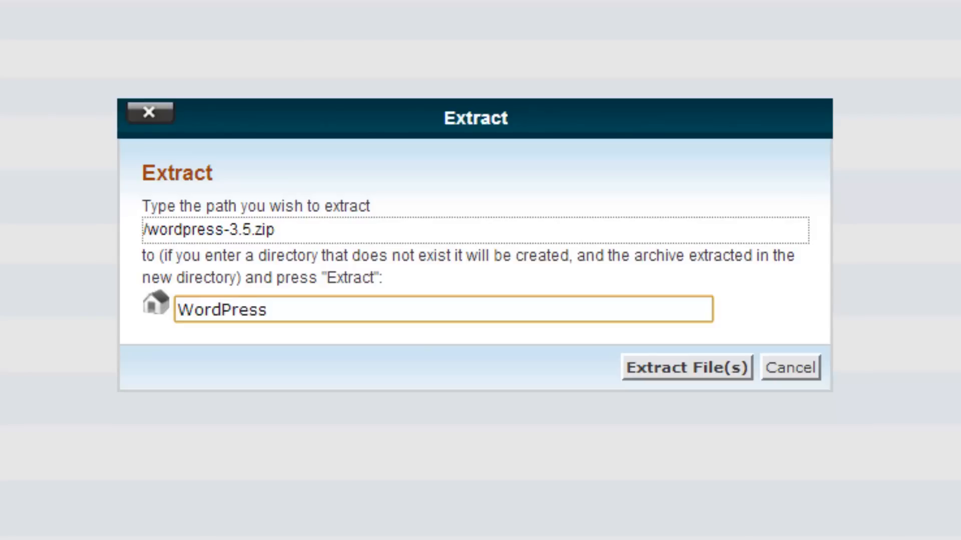
type("3Point5Z")
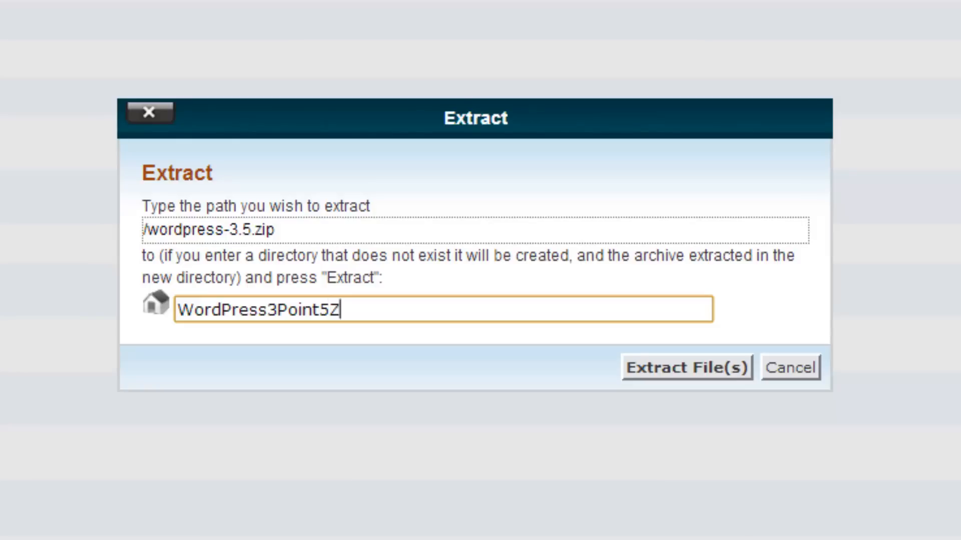
key("BackSpace")
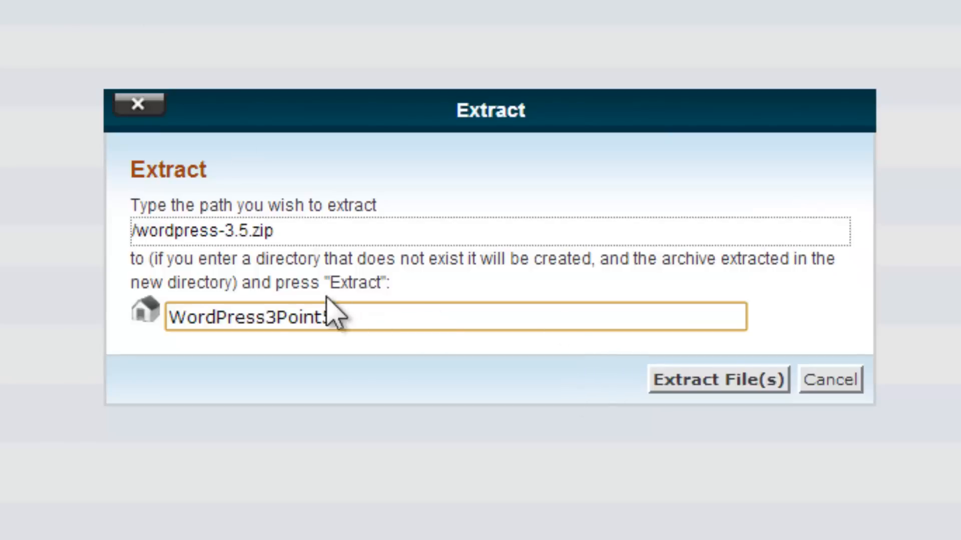
left_click(706, 386)
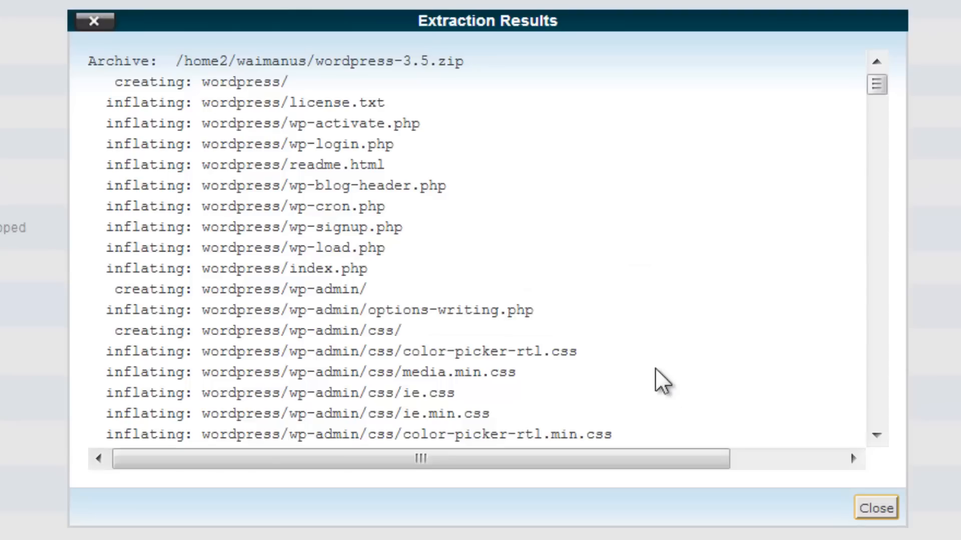
left_click(872, 509)
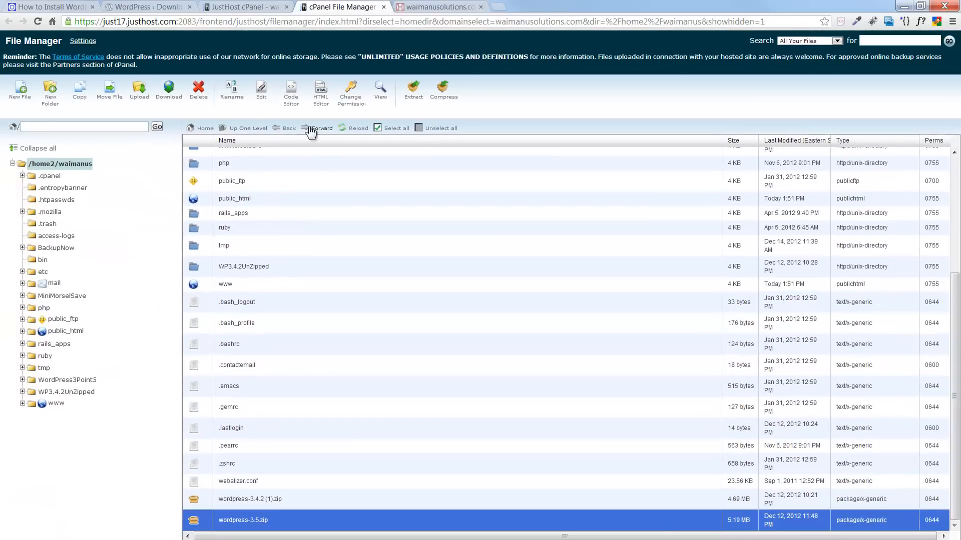
- Reload the listing, check the tutorial's instructions, and open the WordPress3Point5 folder
left_click(341, 129)
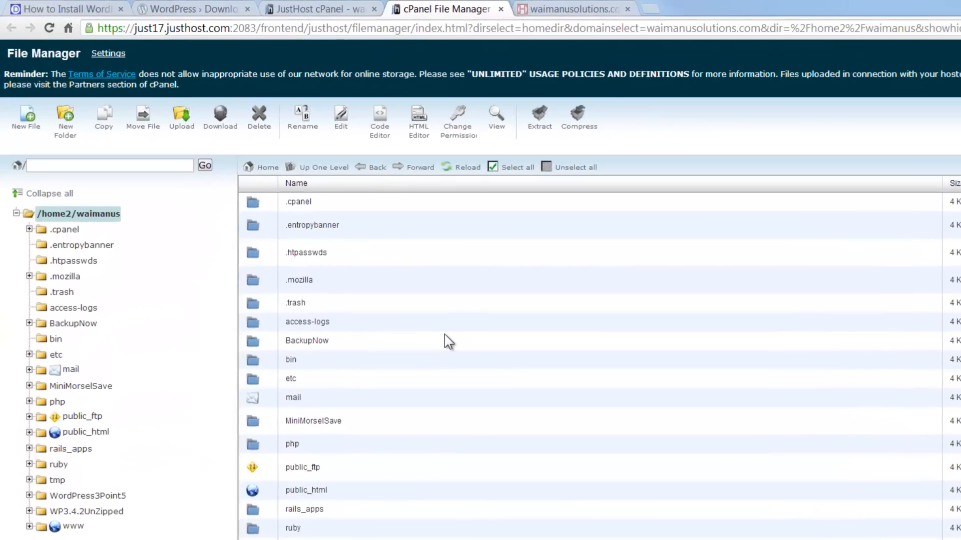
left_click(345, 260)
scroll(344, 255, "down", 2)
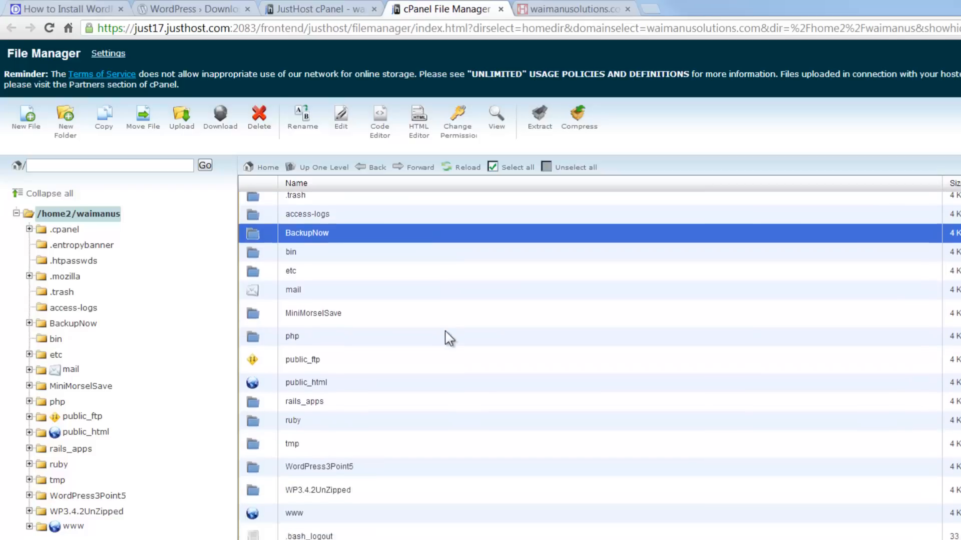
scroll(445, 332, "down", 3)
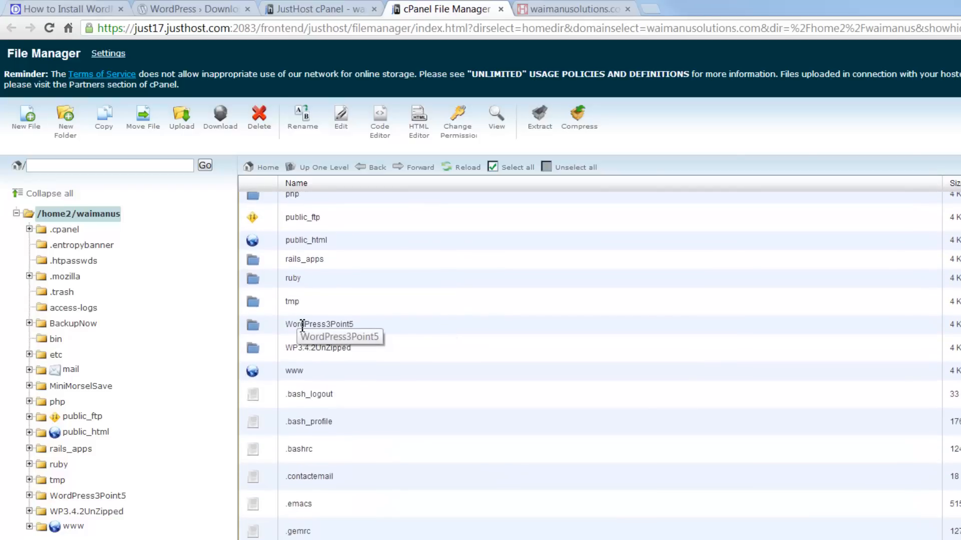
left_click(259, 324)
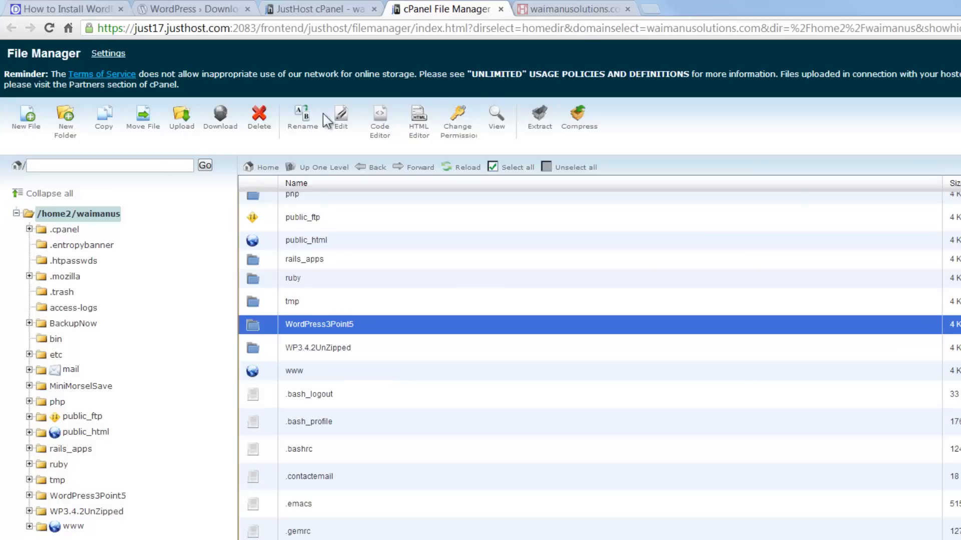
left_click(56, 8)
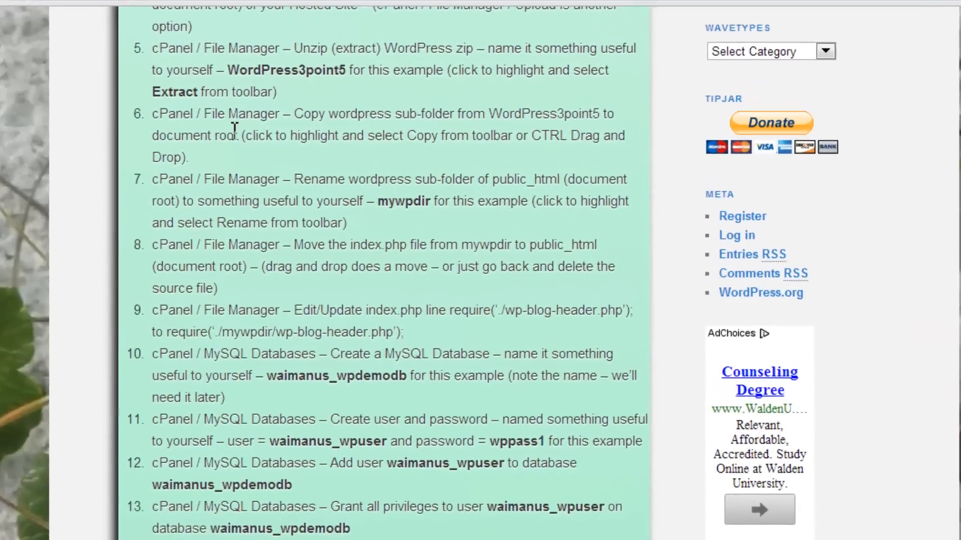
scroll(198, 139, "down", 1)
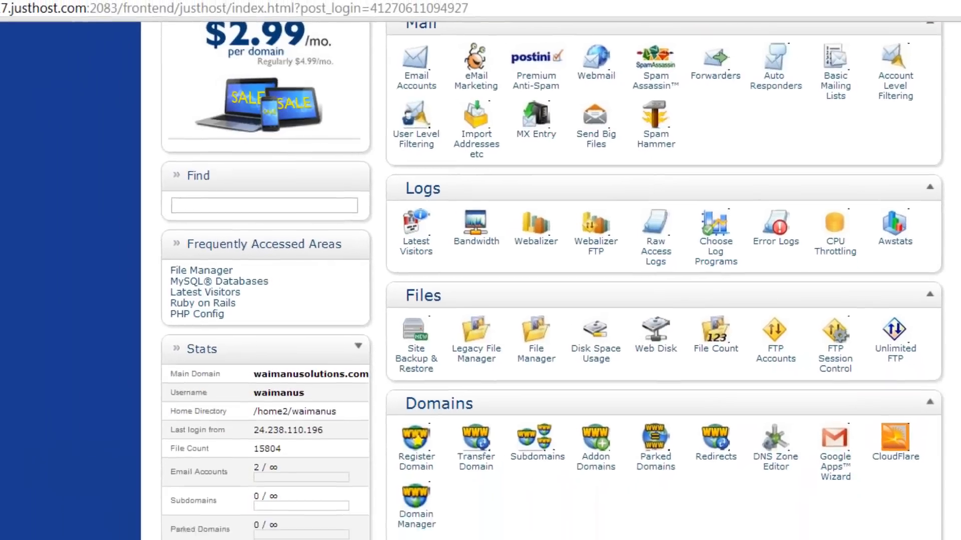
left_click(434, 8)
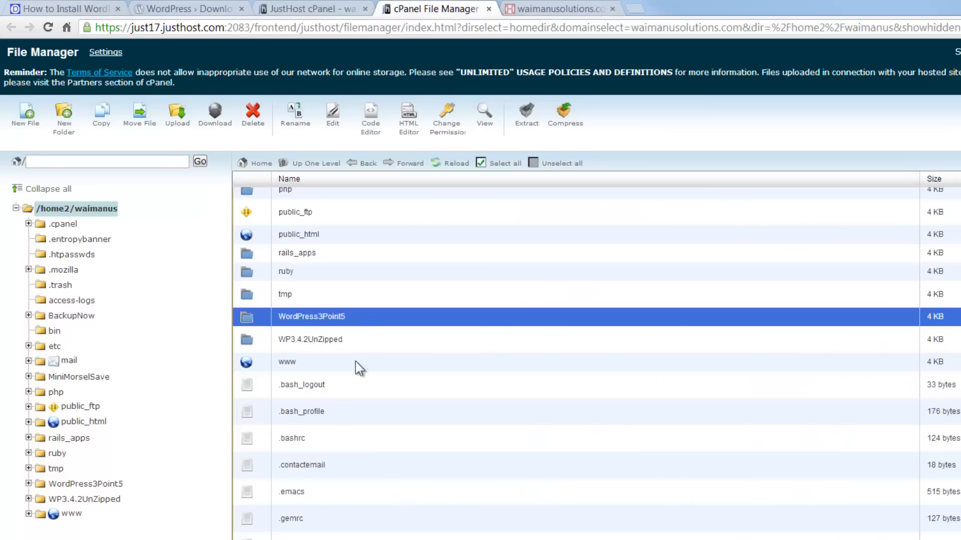
double_click(253, 320)
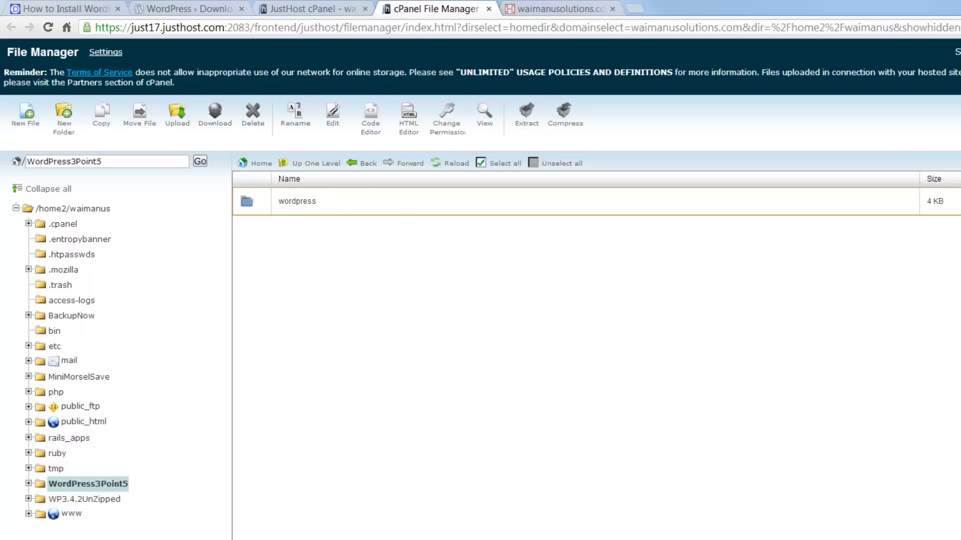
- Compare with the local WordPress-3.5 folder, then select the remote wordpress subfolder
key("alt+Tab")
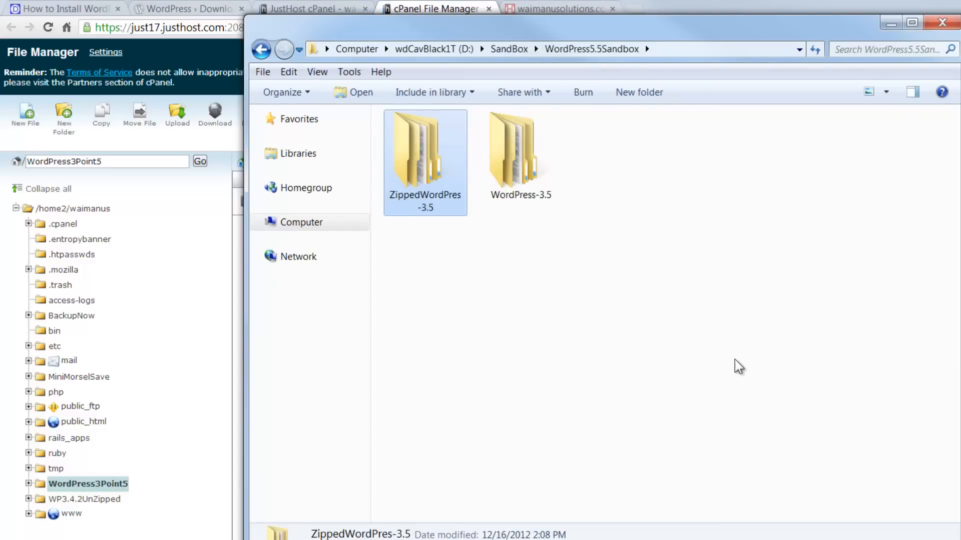
double_click(524, 143)
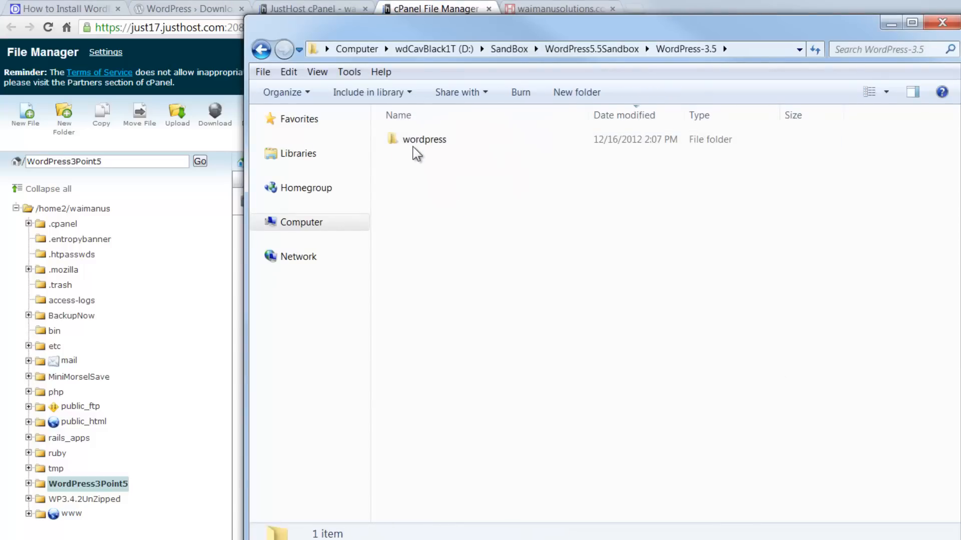
left_click(441, 10)
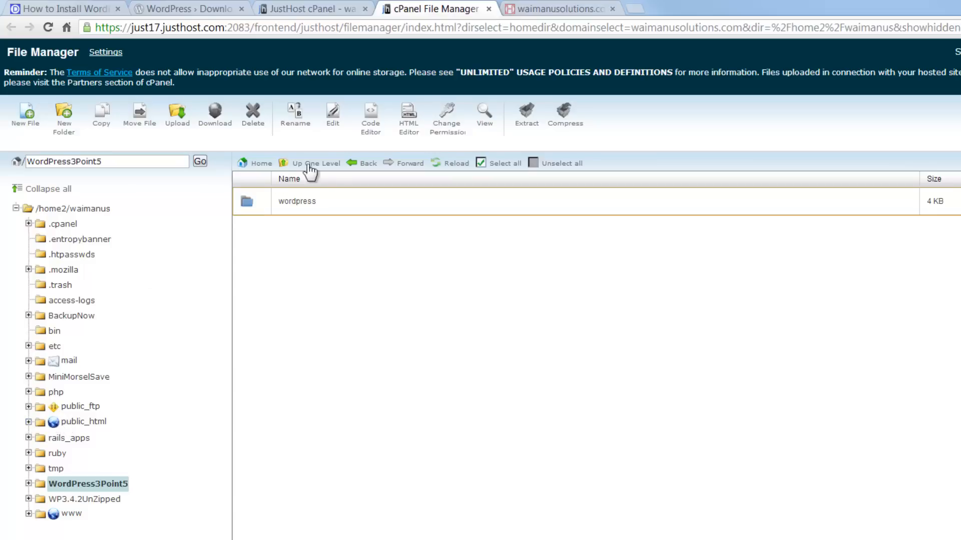
left_click(248, 207)
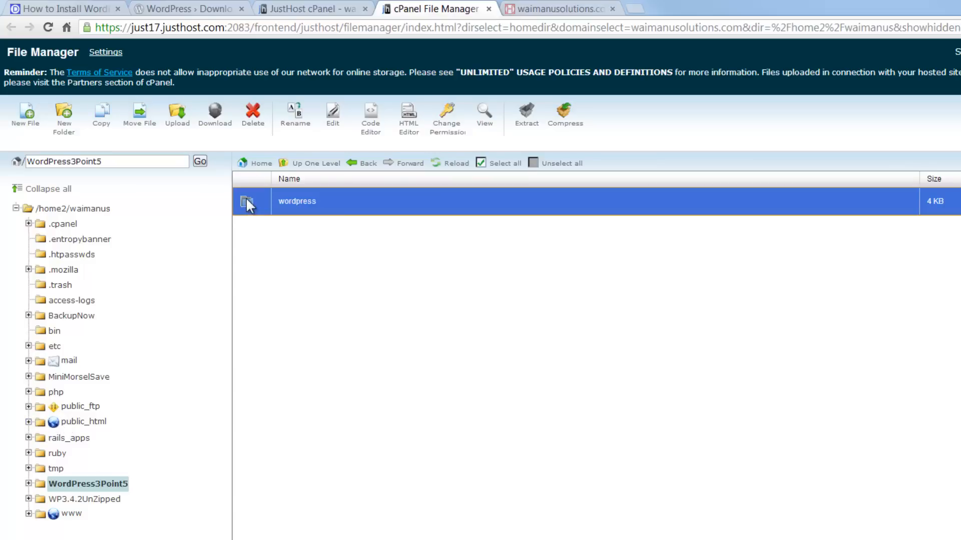
mouse_move(246, 201)
left_mouse_down()
mouse_move(188, 223)
mouse_move(183, 276)
mouse_move(242, 200)
left_mouse_up()
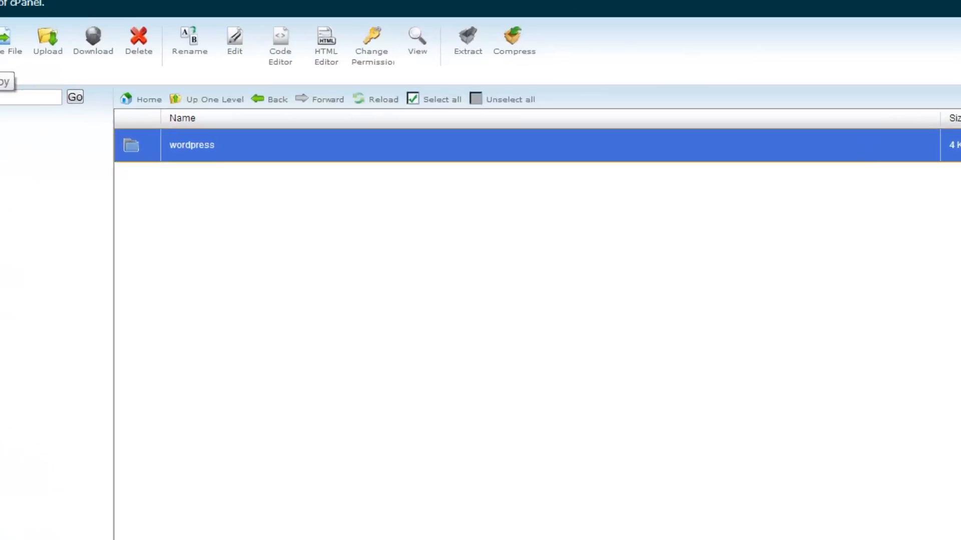
- Copy the wordpress folder to /public_html/wordpress
left_click(102, 113)
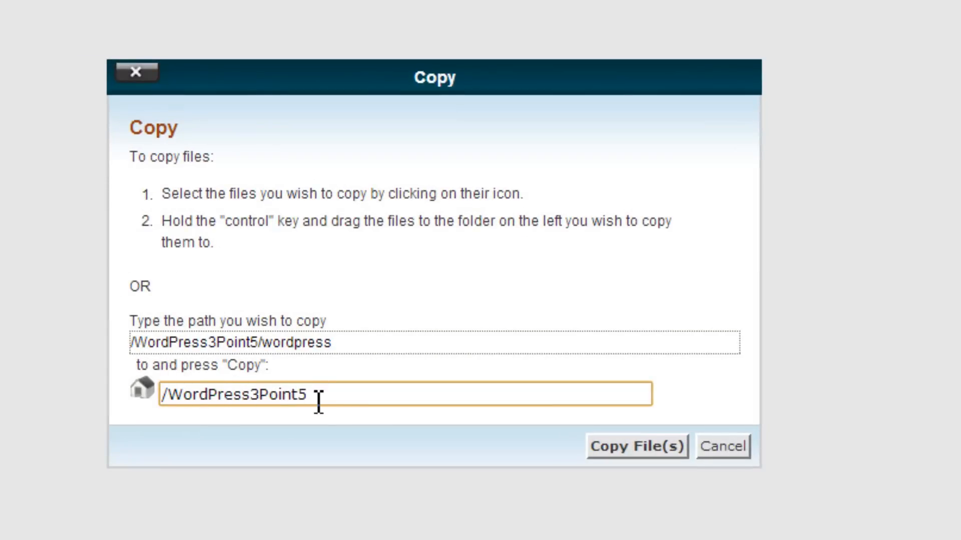
left_click_drag(319, 396, 138, 397)
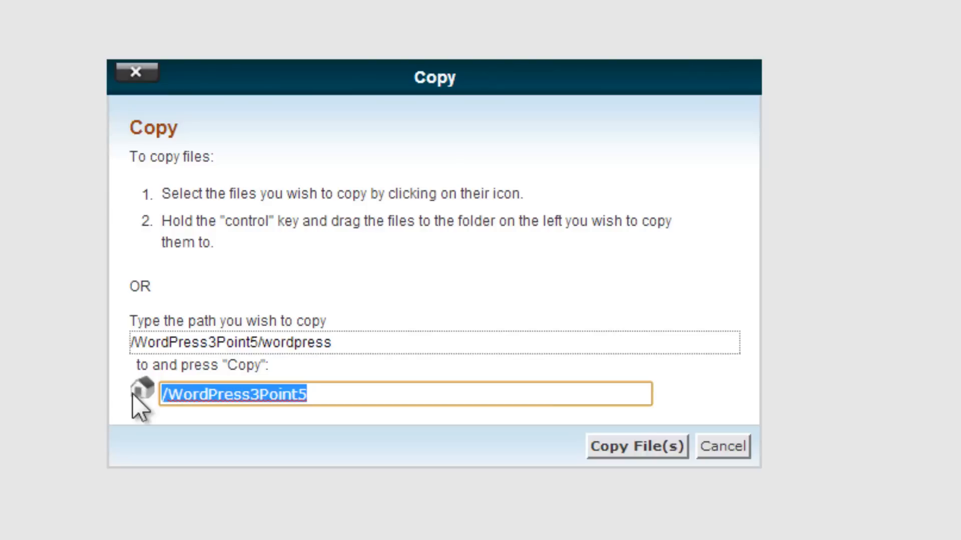
type("/pub")
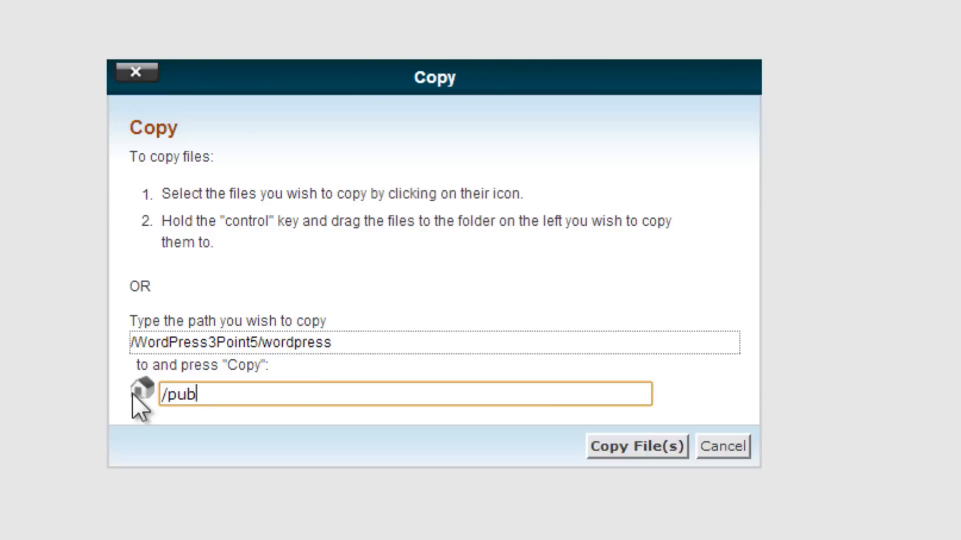
type("lic_html/")
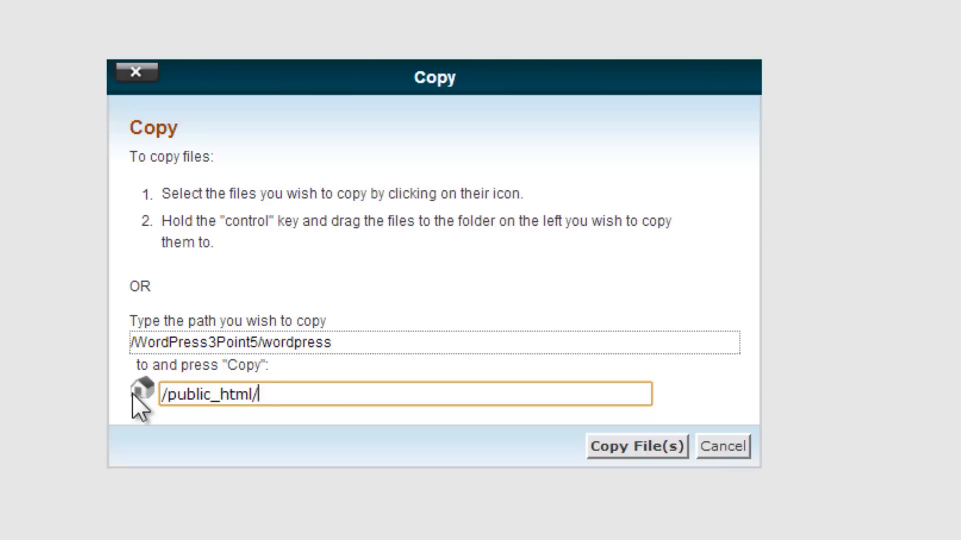
type("wordpress")
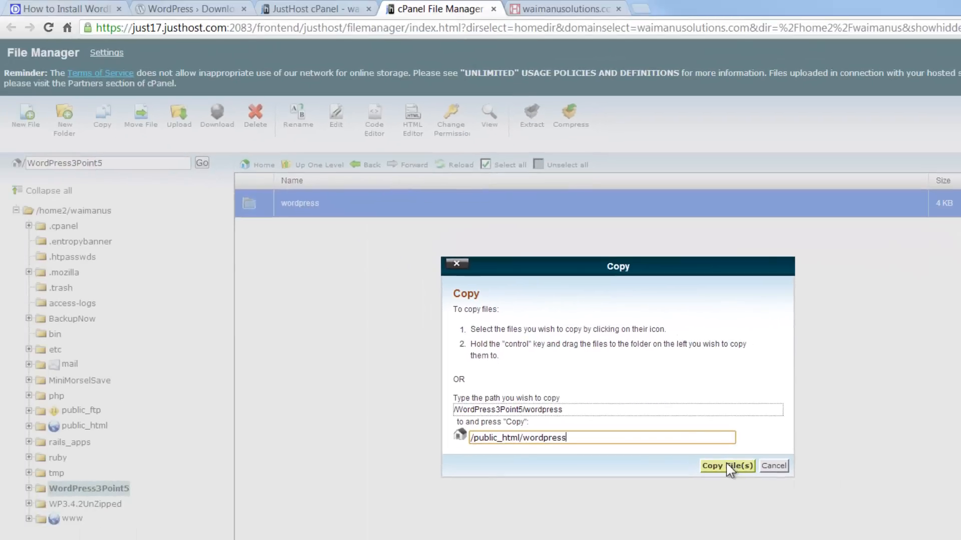
left_click(646, 446)
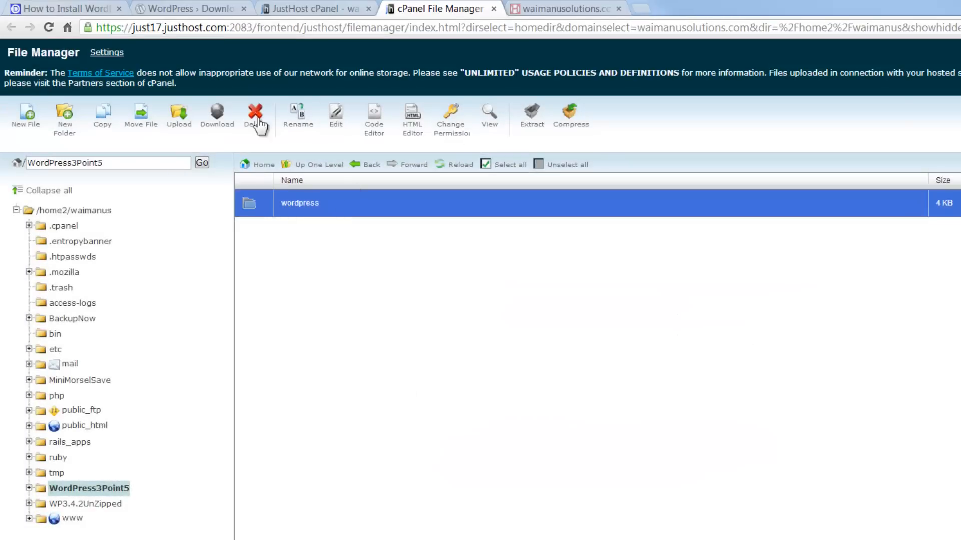
- Reload and browse the folder tree into public_html/wordpress to verify the copy
left_click(438, 169)
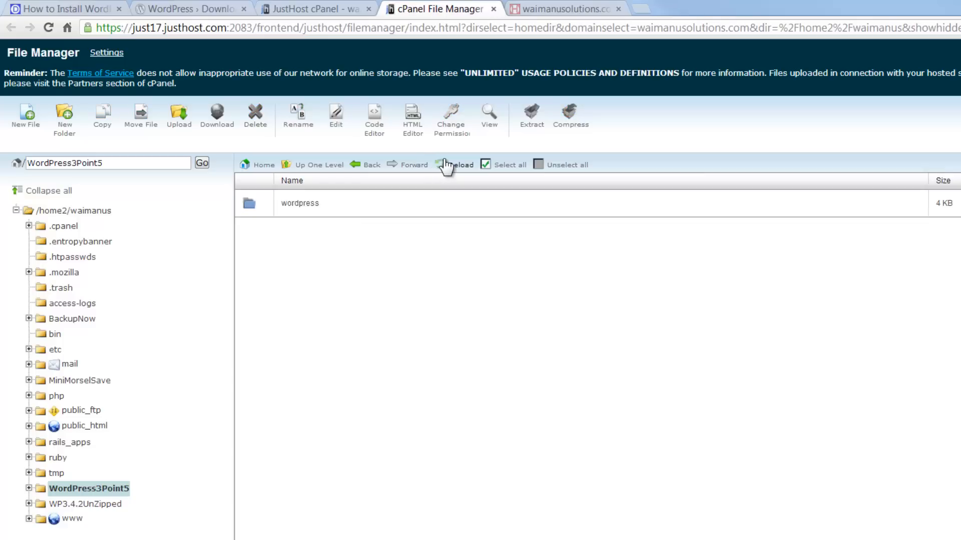
left_click(28, 488)
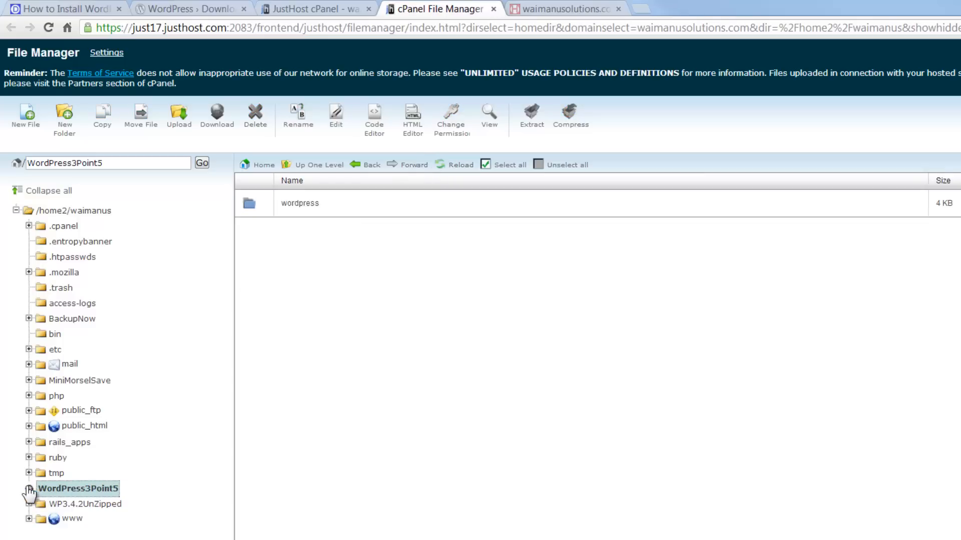
left_click(85, 487)
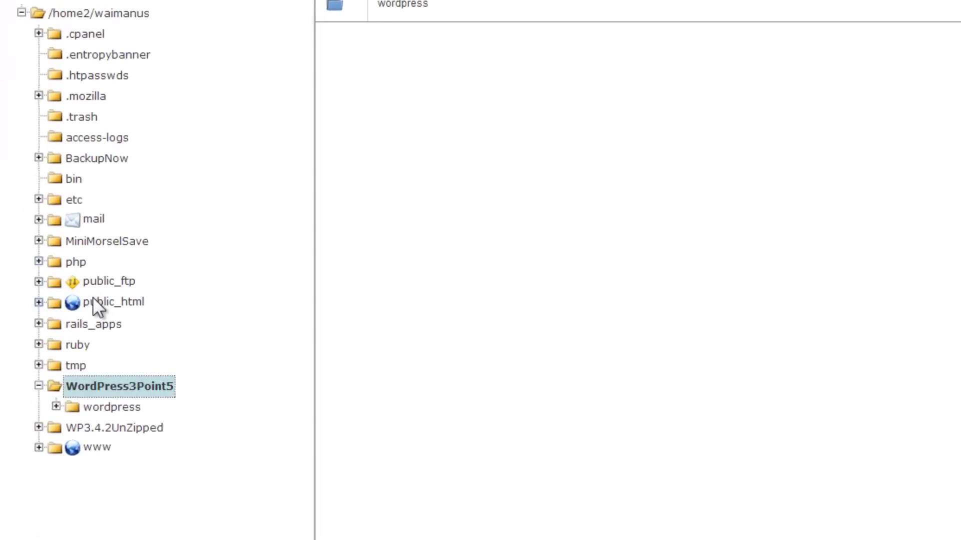
left_click(93, 300)
left_click(38, 303)
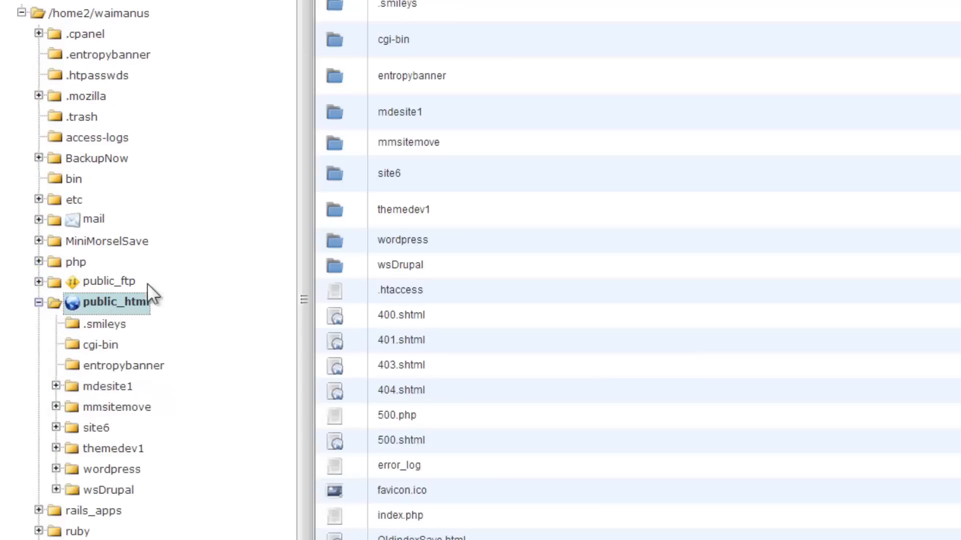
scroll(189, 281, "down", 1)
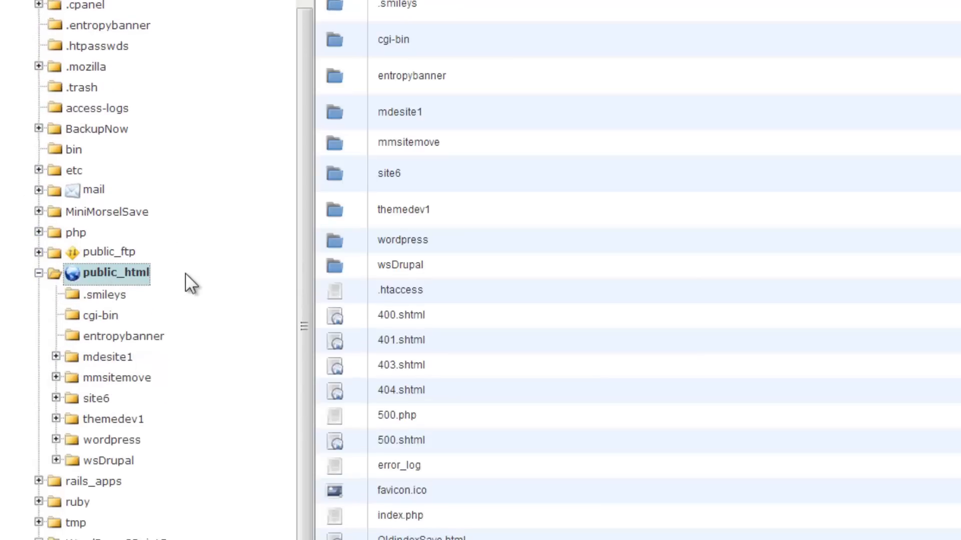
left_click(125, 439)
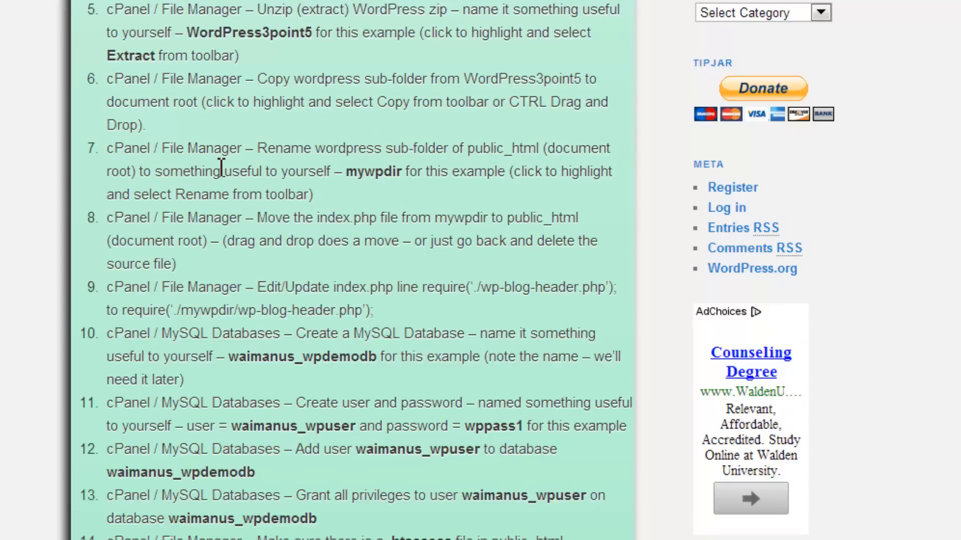
- In File Manager's public_html, rename the wordpress folder to mywpdir
scroll(221, 168, "down", 2)
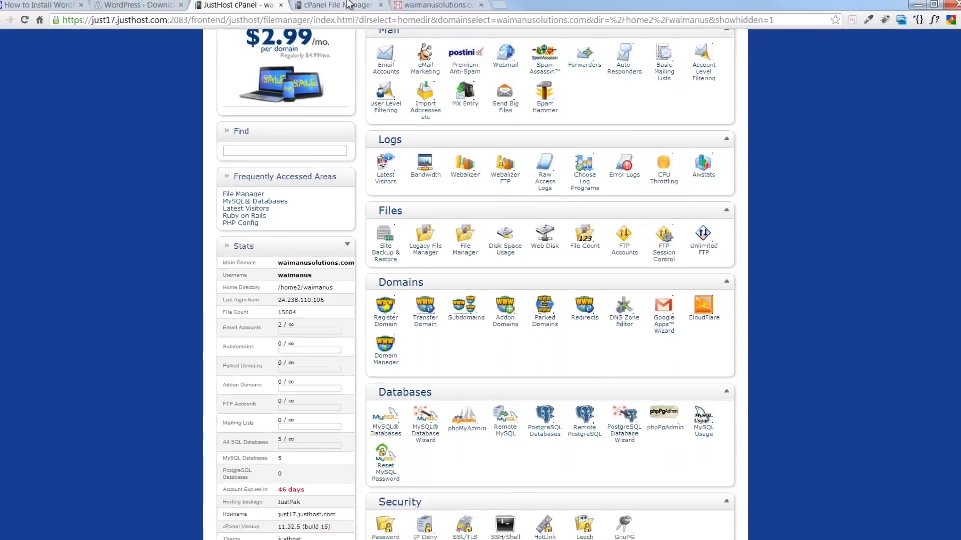
left_click(344, 7)
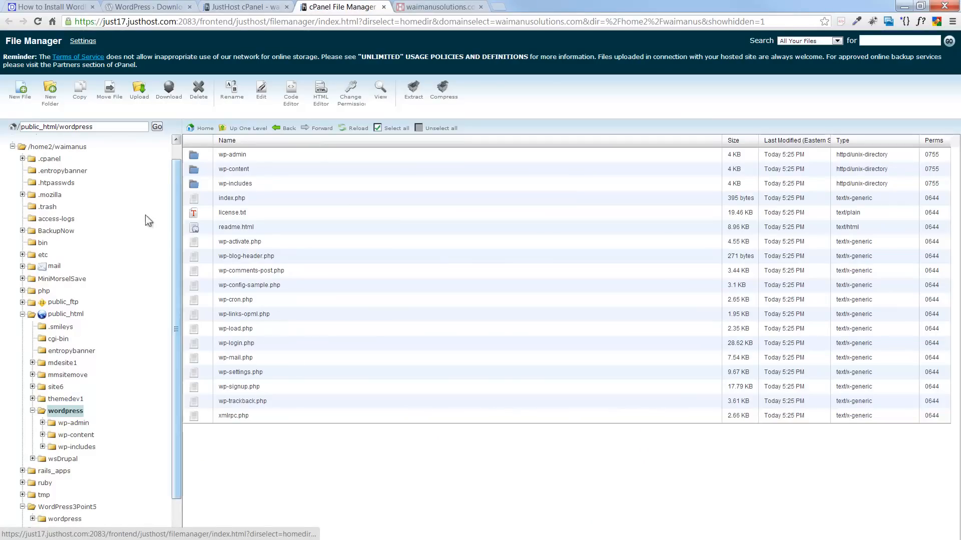
left_click(56, 315)
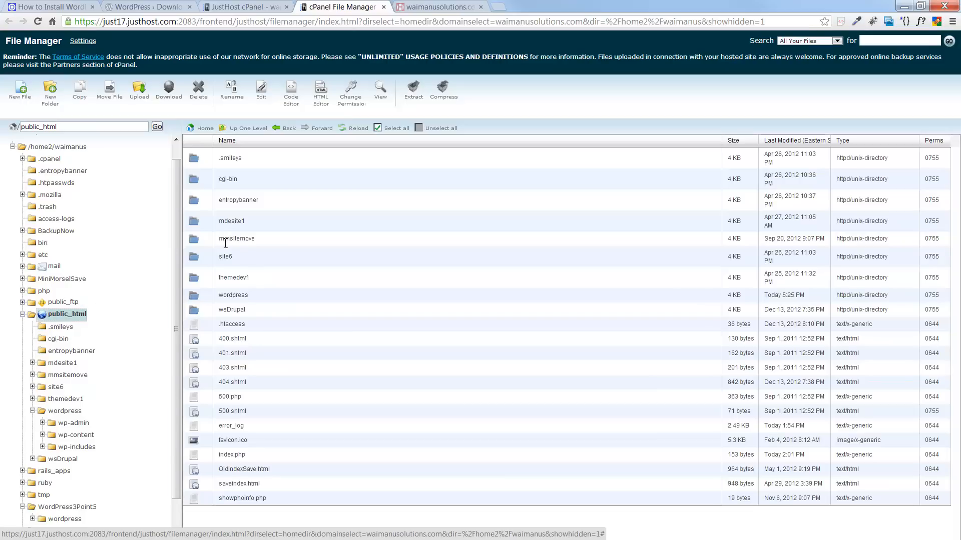
left_click(194, 296)
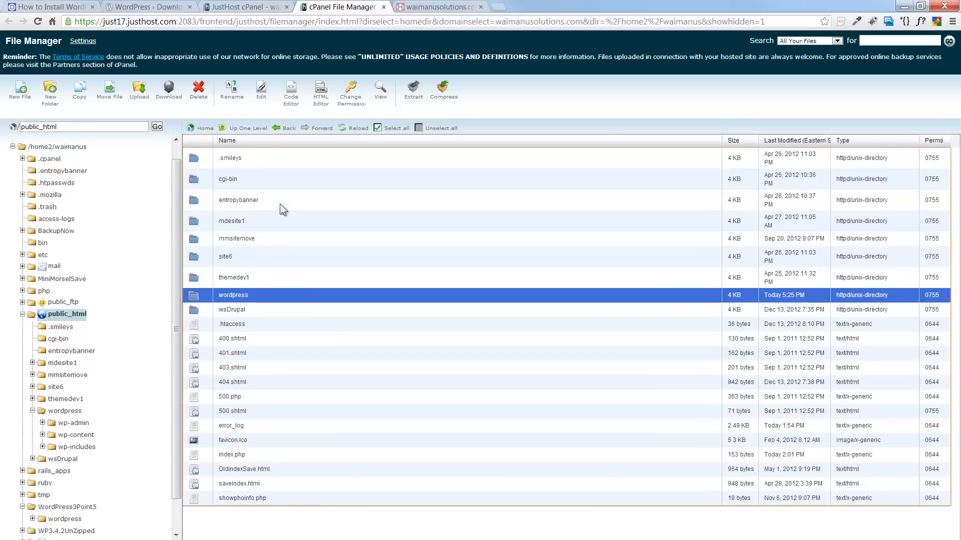
left_click(225, 97)
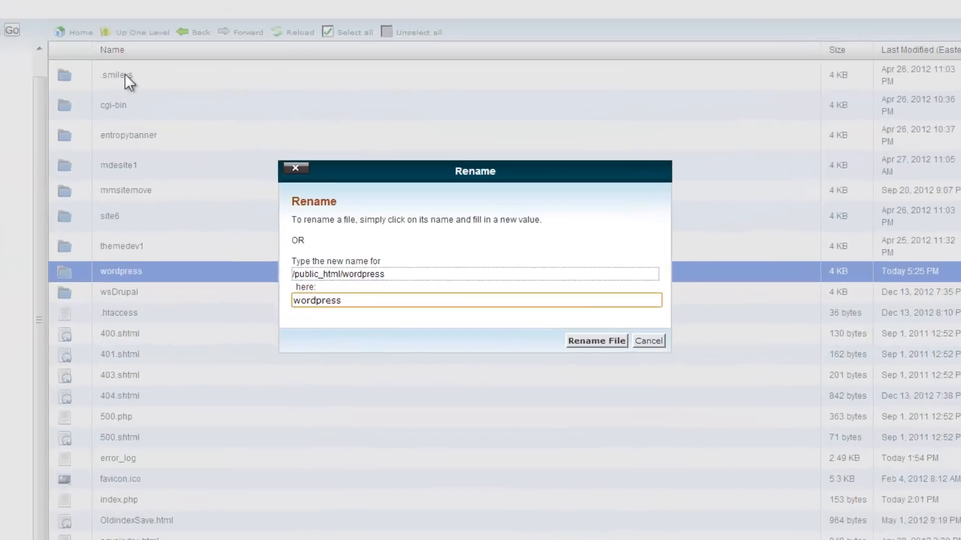
key("BackSpace")
key("BackSpace")
key("BackSpace")
key("BackSpace")
key("BackSpace")
key("BackSpace")
key("BackSpace")
key("BackSpace")
key("BackSpace")
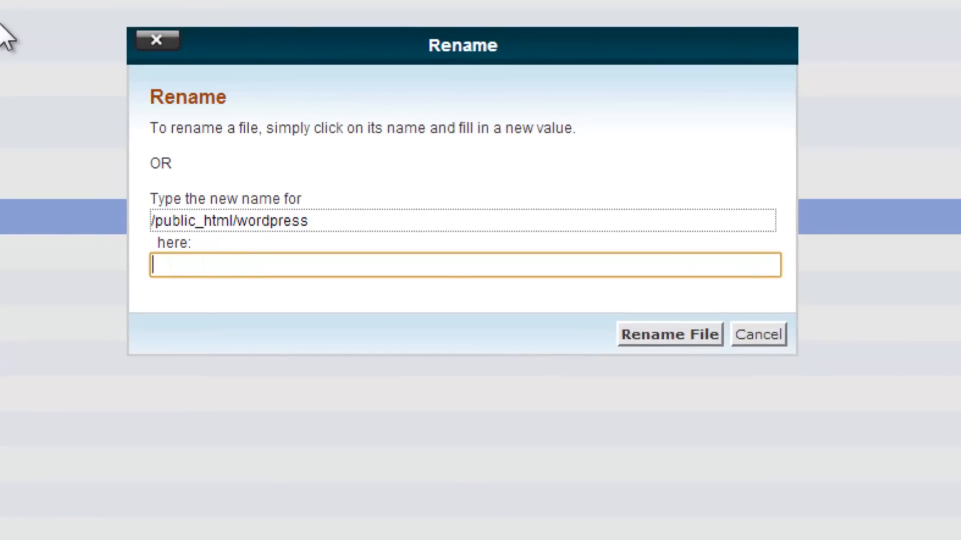
type("mywp")
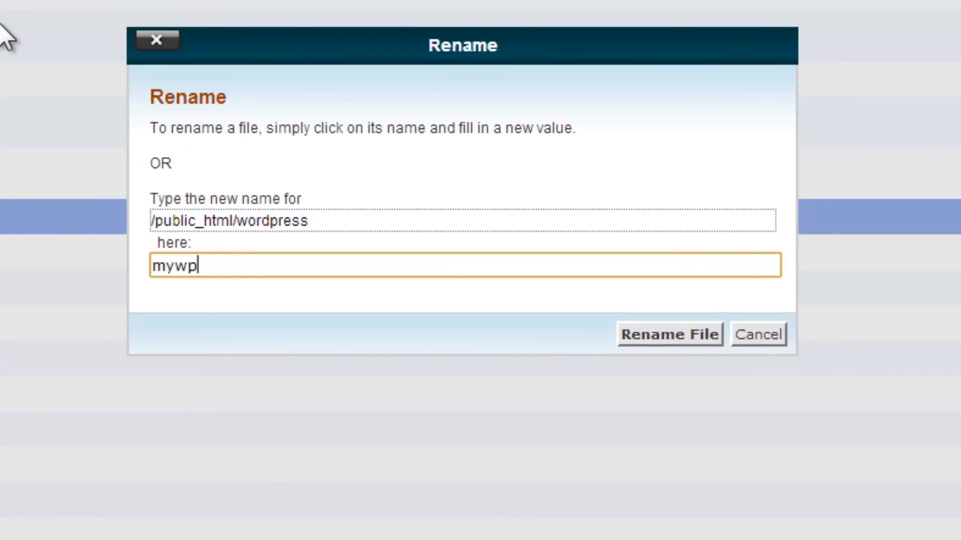
type("dir")
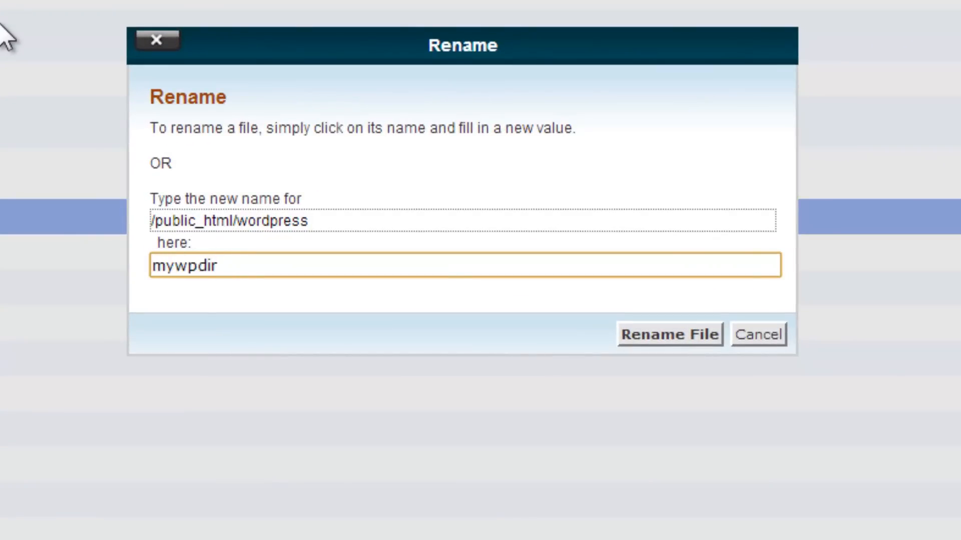
left_click(671, 334)
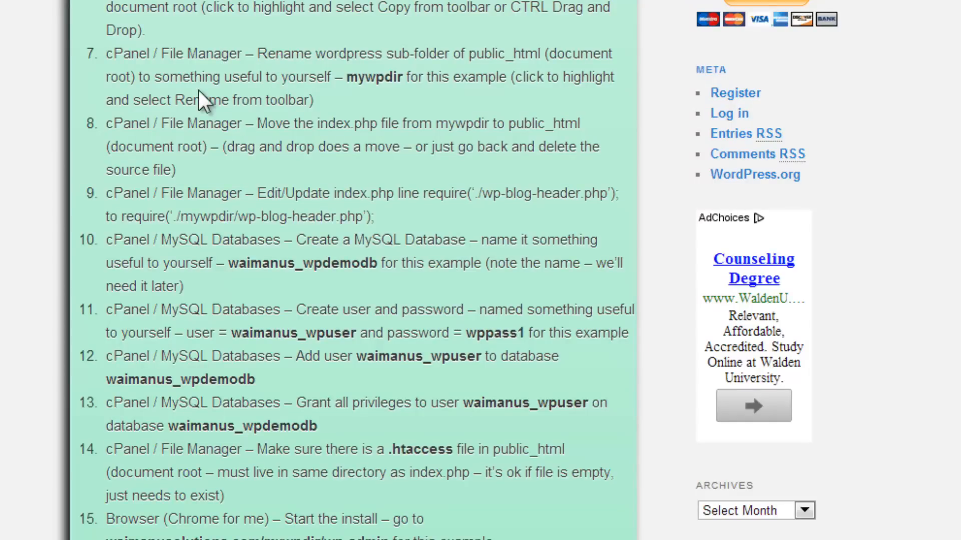
- Check the public_html listing in cPanel's File Manager for the new mywpdir folder
scroll(199, 89, "down", 3)
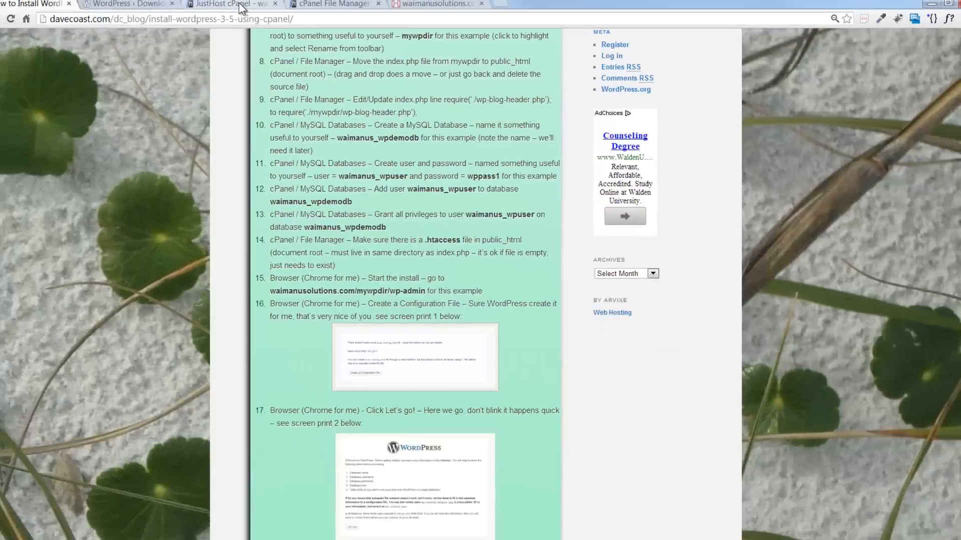
left_click(272, 8)
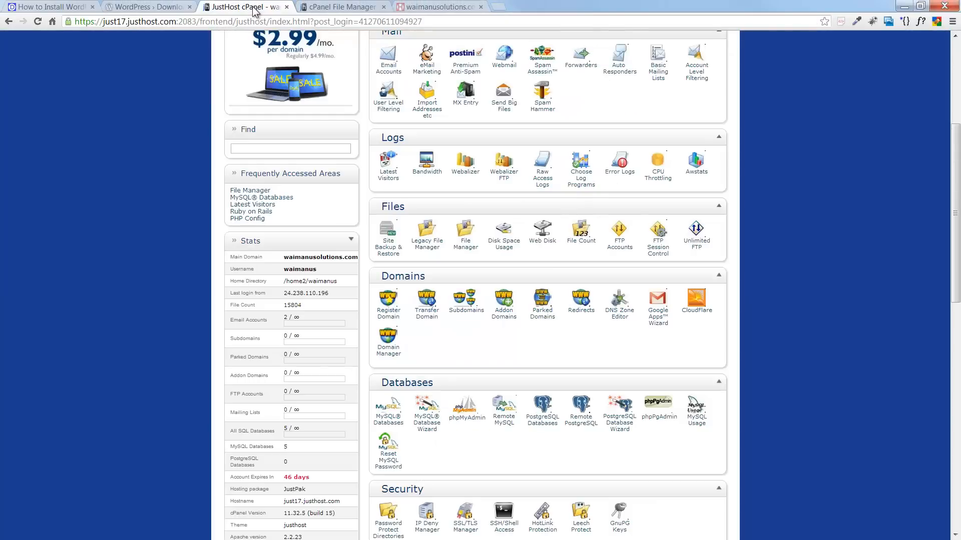
left_click(328, 7)
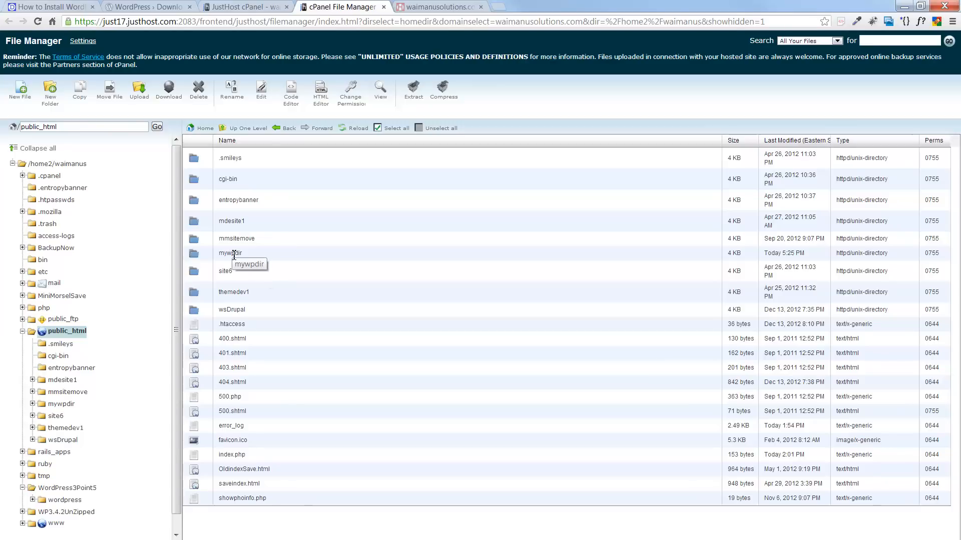
- On the waimanusolutions.com tab, start appending /my to the site address
left_click(456, 7)
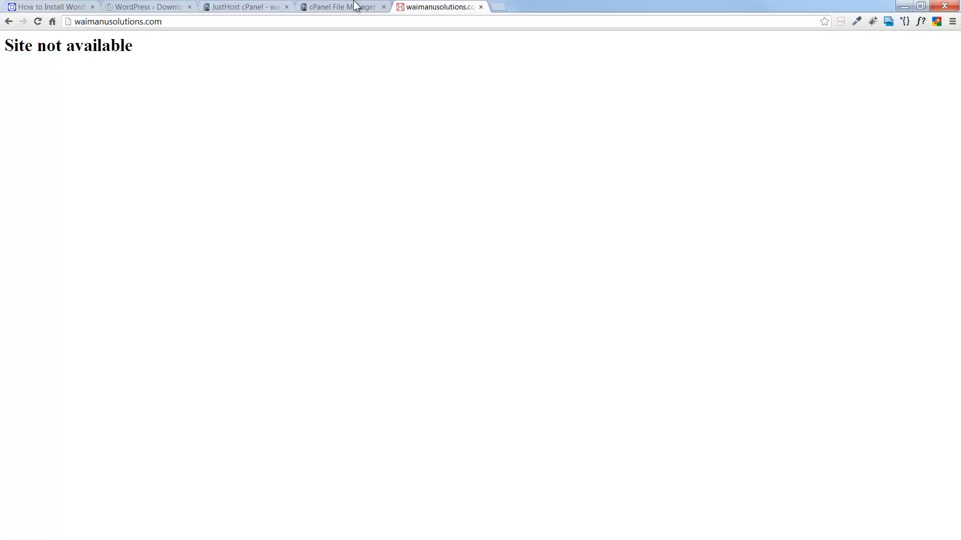
left_click(165, 21)
key("End")
type("/my")
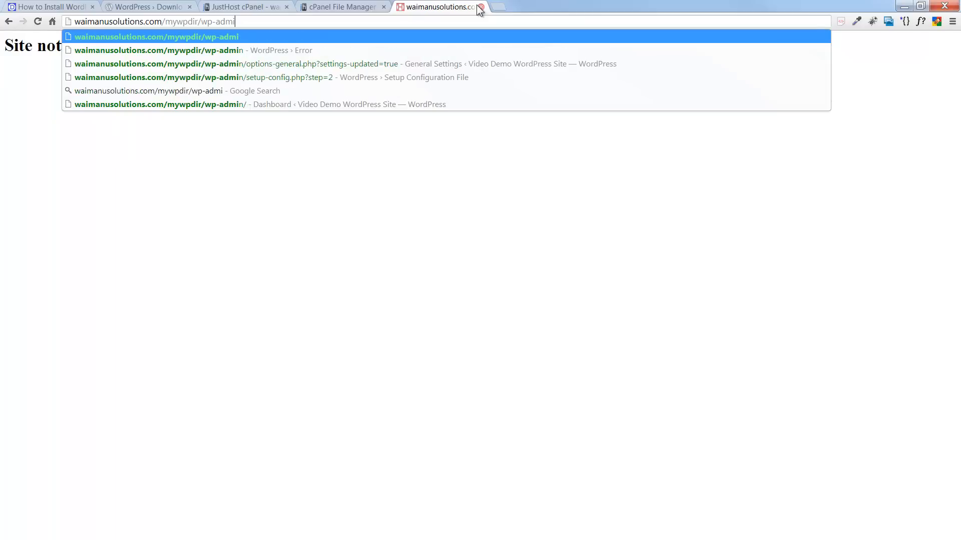
key("BackSpace")
key("BackSpace")
key("BackSpace")
key("BackSpace")
key("BackSpace")
key("BackSpace")
key("BackSpace")
key("BackSpace")
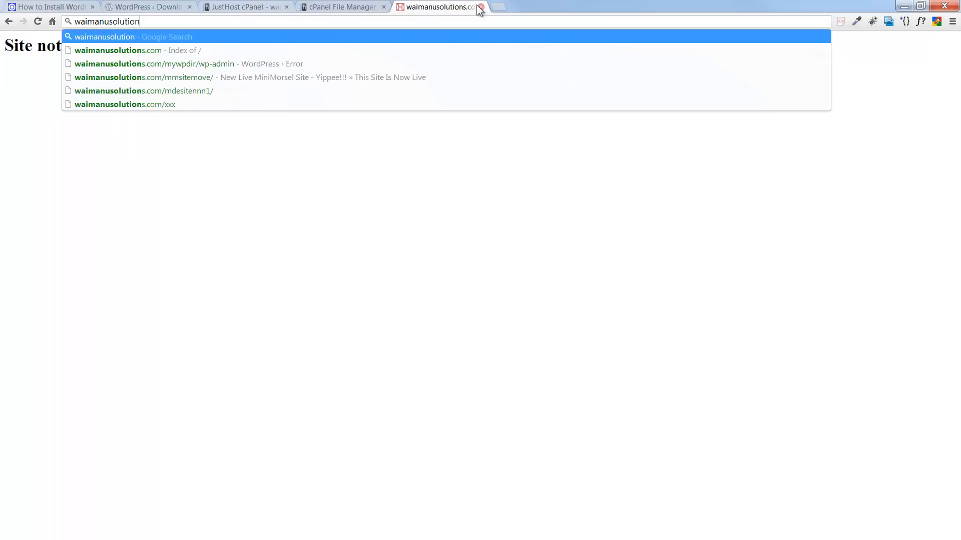
- Open mywpdir and move its index.php up to /public_html
left_click(339, 8)
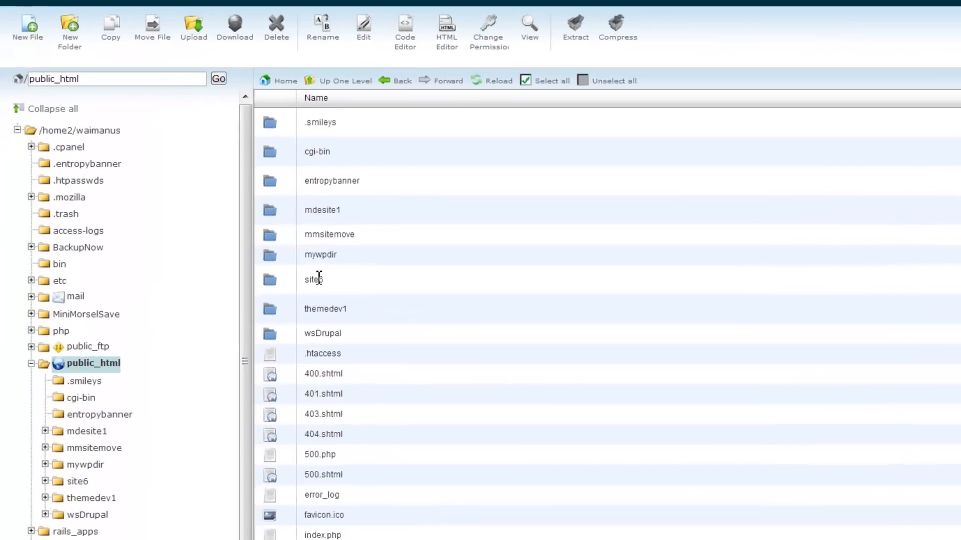
double_click(270, 256)
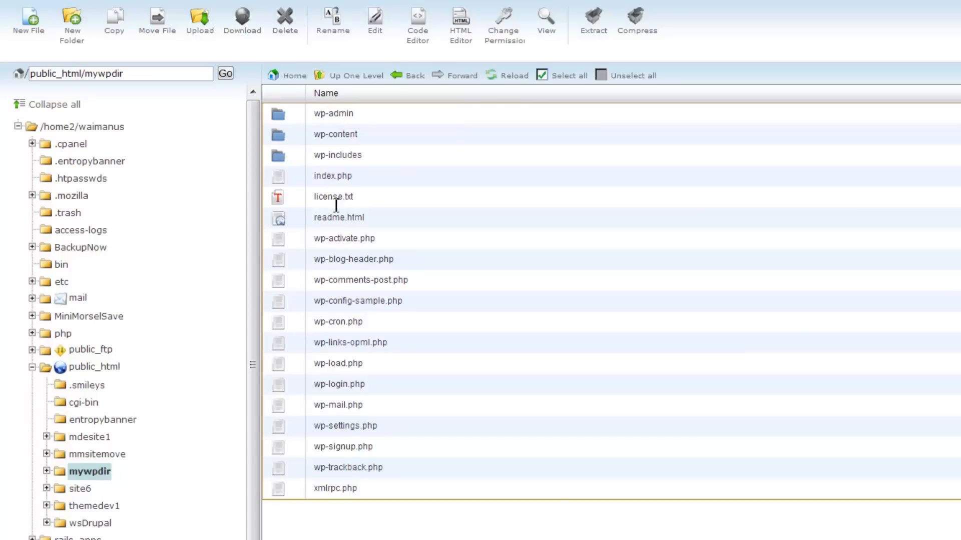
left_click(281, 176)
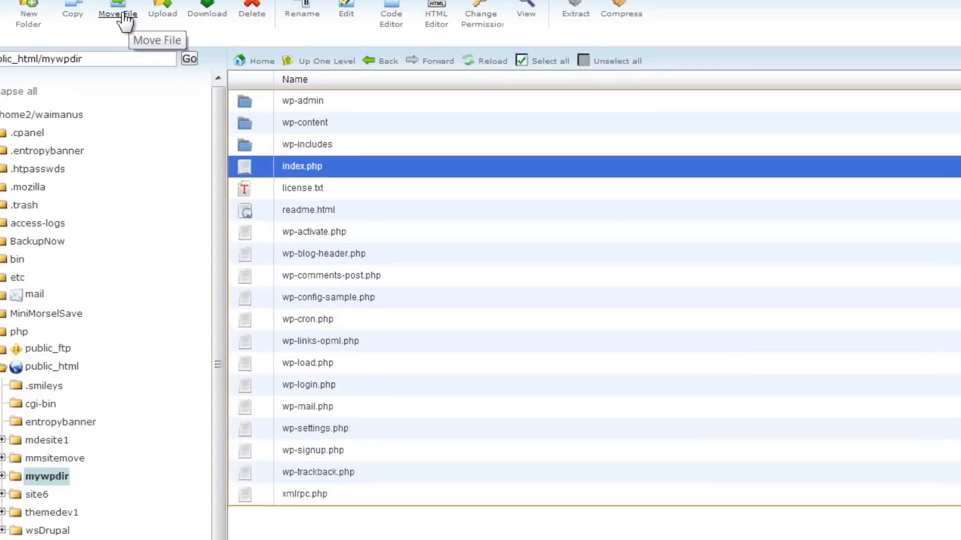
left_click(161, 31)
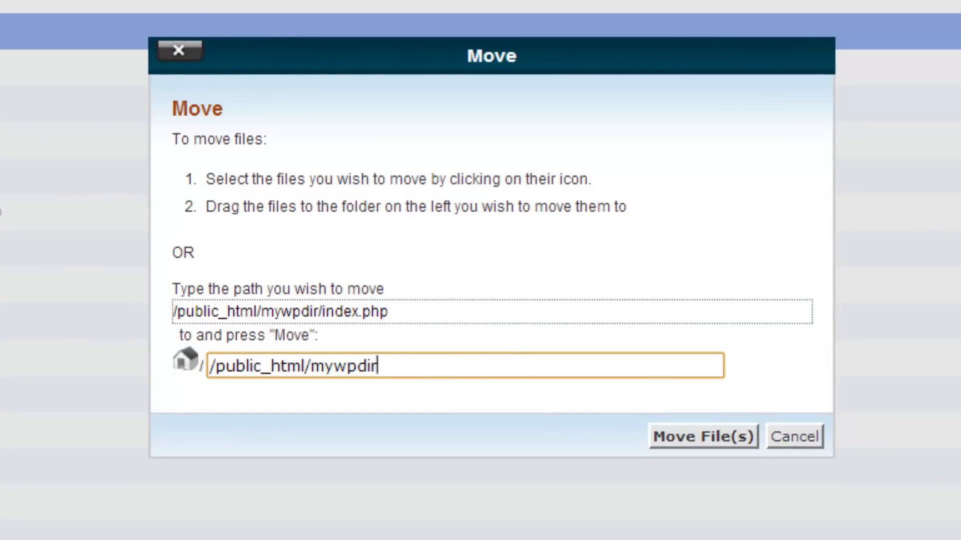
key("BackSpace")
key("BackSpace")
key("BackSpace")
key("BackSpace")
key("BackSpace")
key("BackSpace")
key("BackSpace")
key("BackSpace")
key("BackSpace")
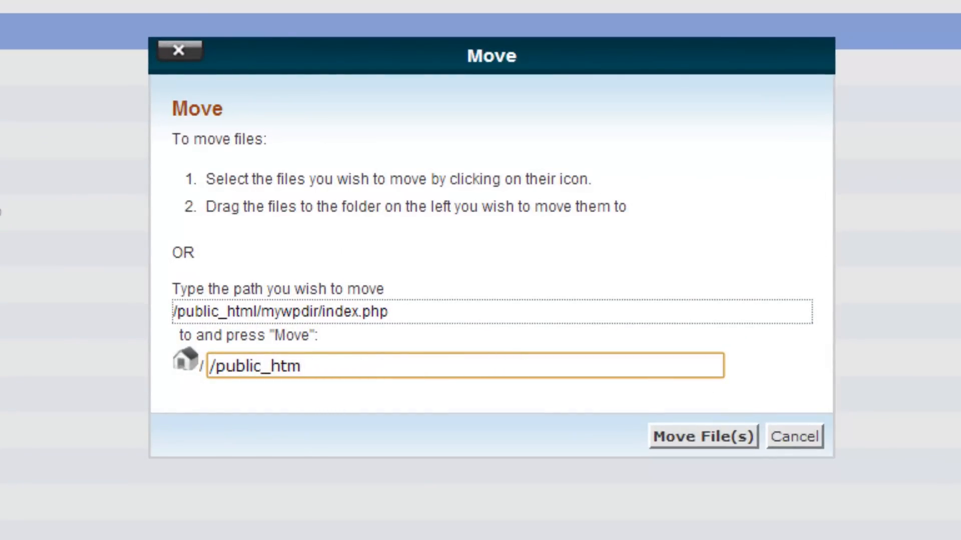
type("l")
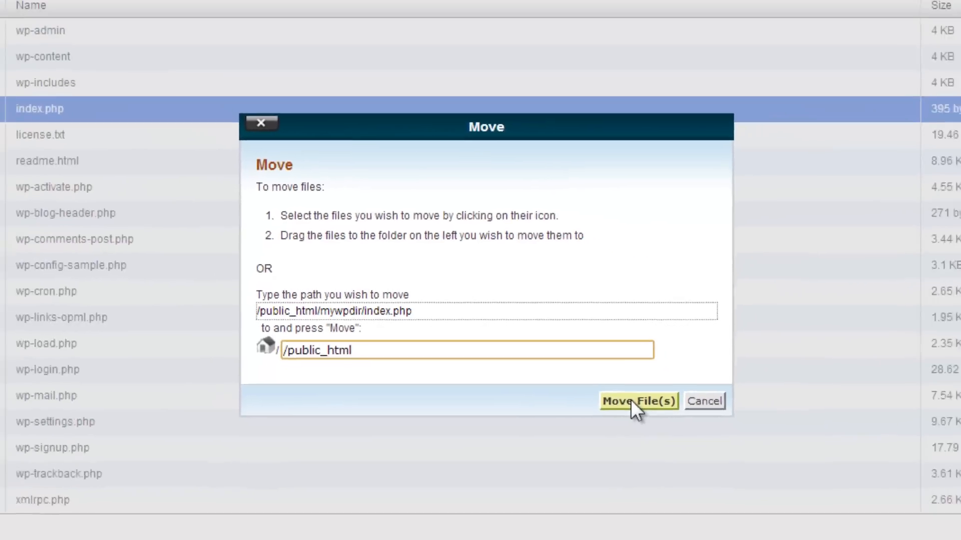
left_click(698, 437)
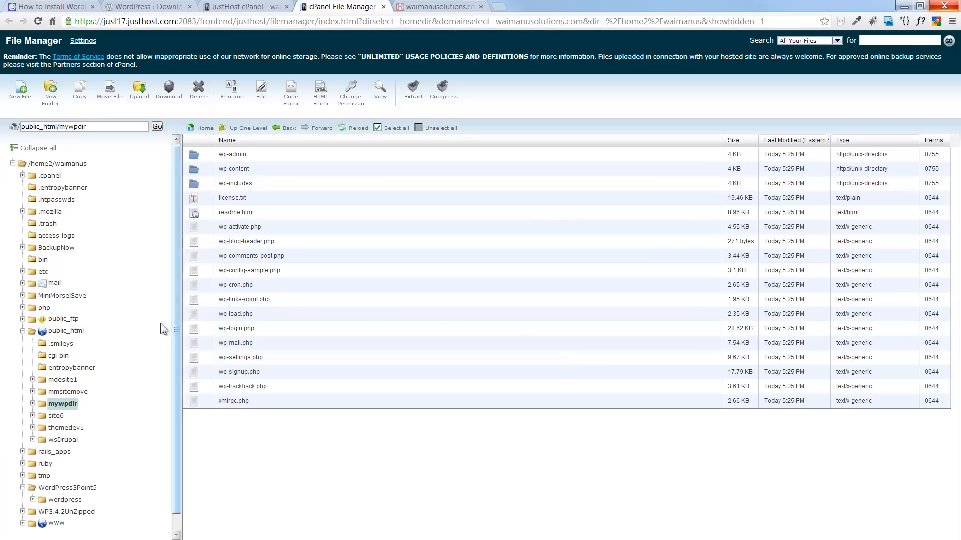
- Open public_html, find the moved index.php, and view its source code
left_click(64, 331)
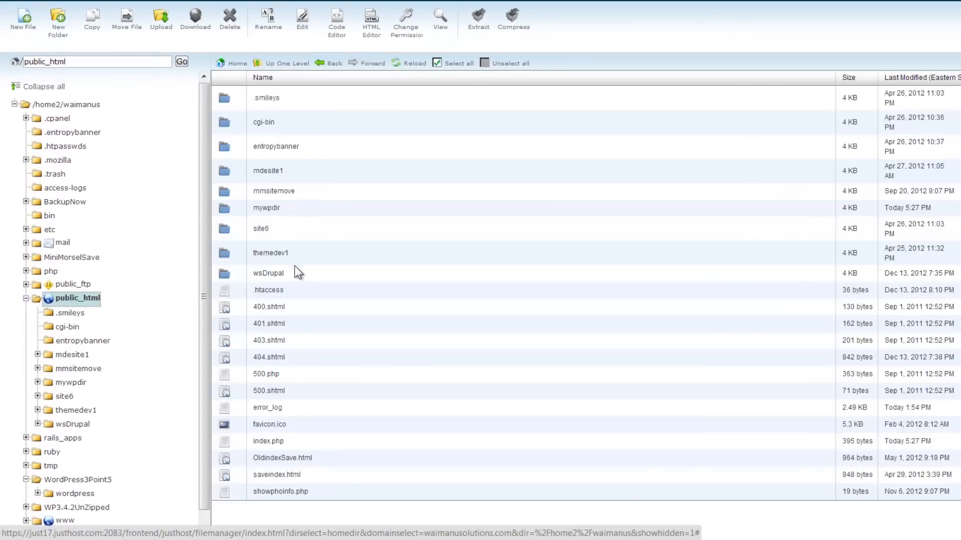
left_click(227, 443)
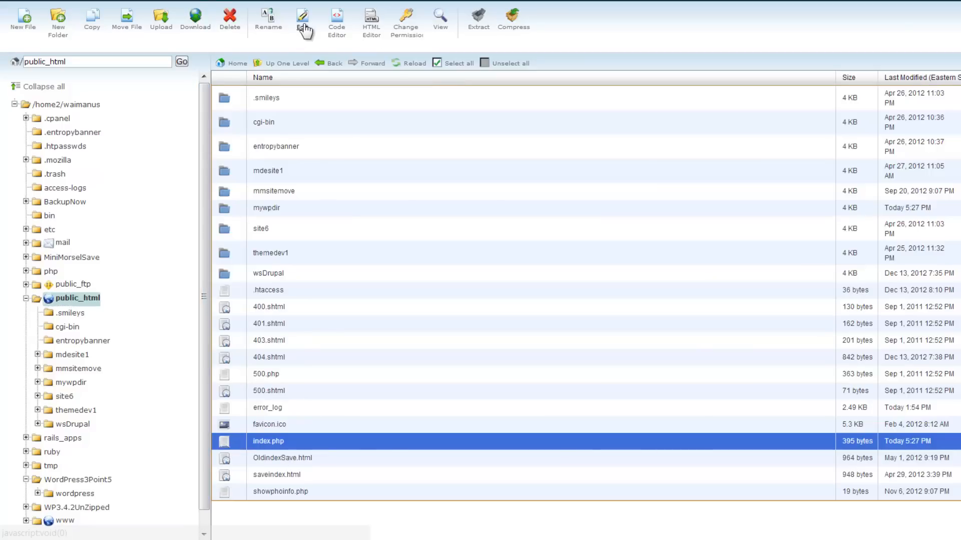
left_click(444, 31)
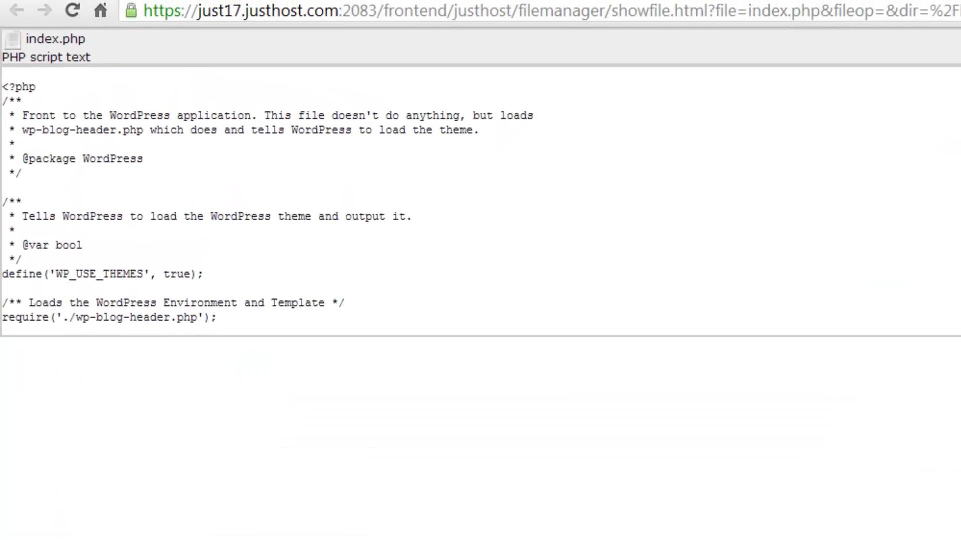
left_click(510, 5)
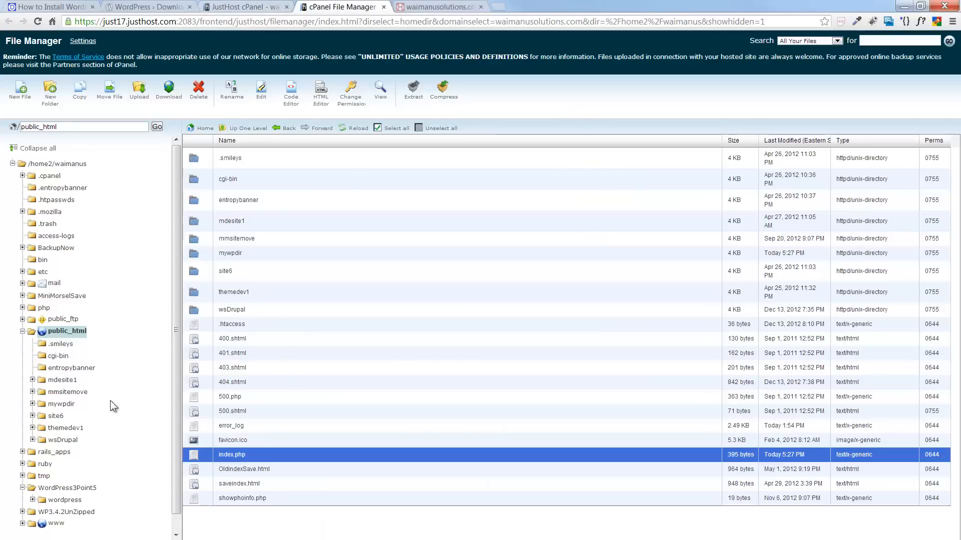
- List mywpdir's WordPress files, then scroll the tutorial to steps 8–9
left_click(61, 404)
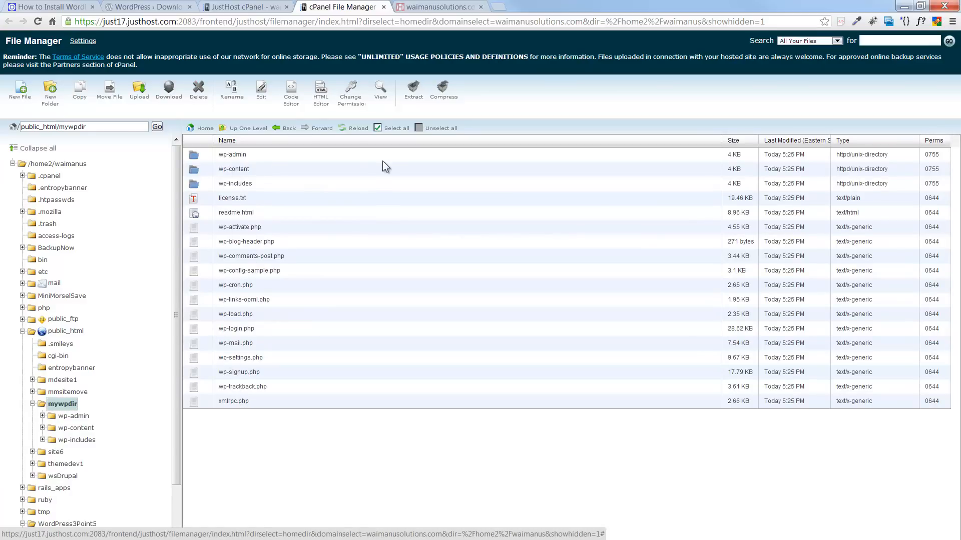
left_click(80, 7)
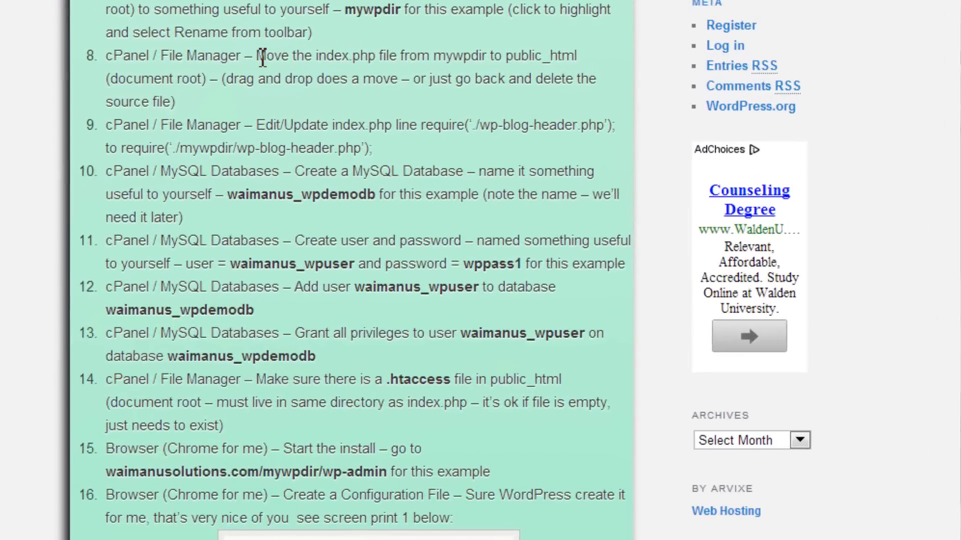
scroll(264, 57, "down", 2)
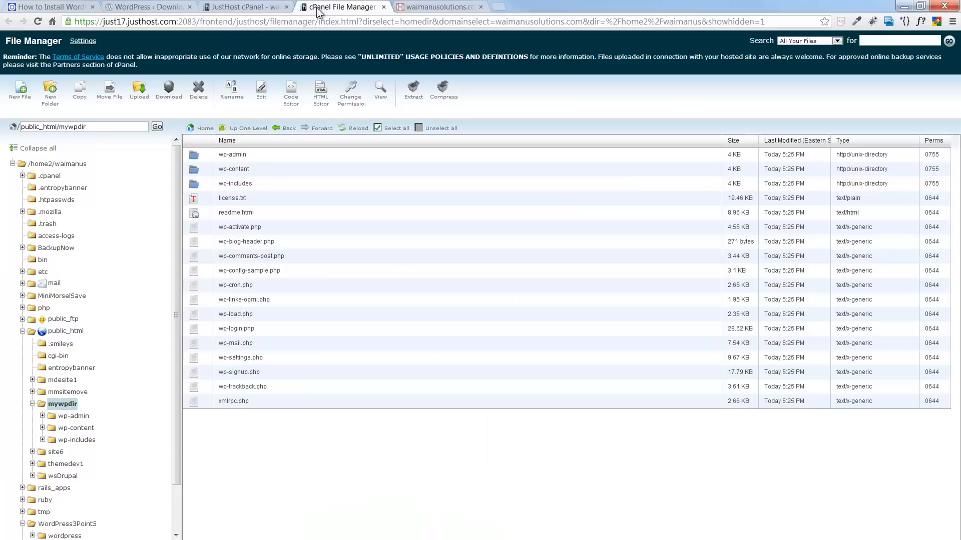
- Edit public_html/index.php to require './mywpdir/wp-blog-header.php' and save the changes
left_click(60, 333)
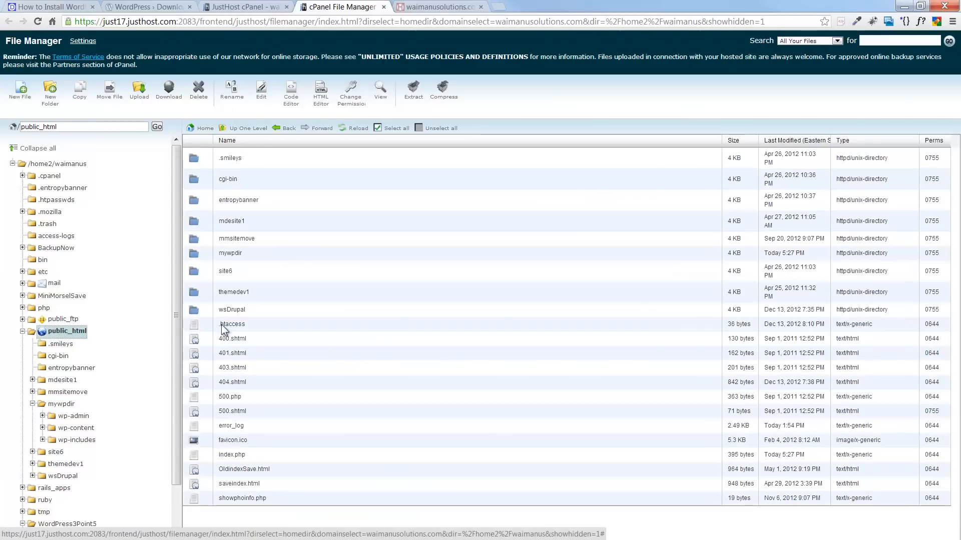
left_click(196, 457)
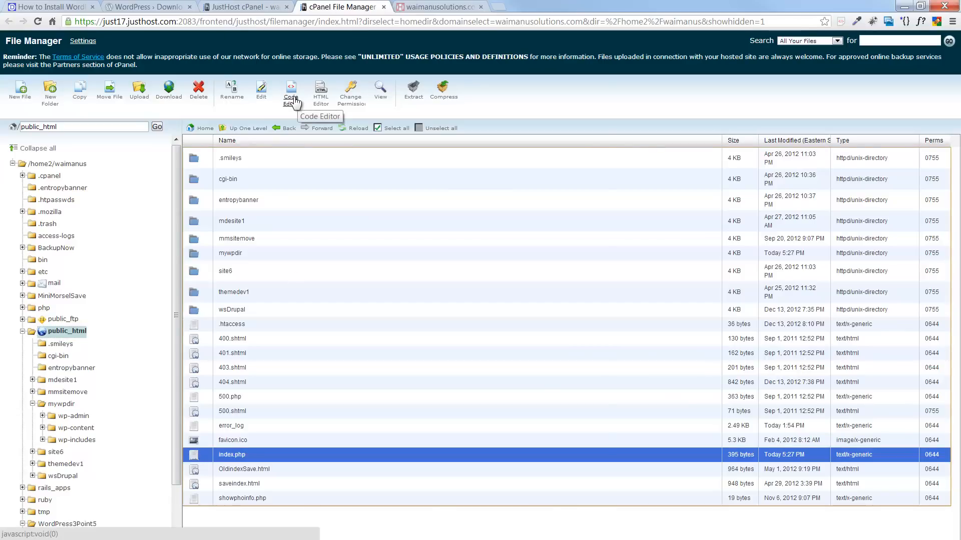
left_click(258, 97)
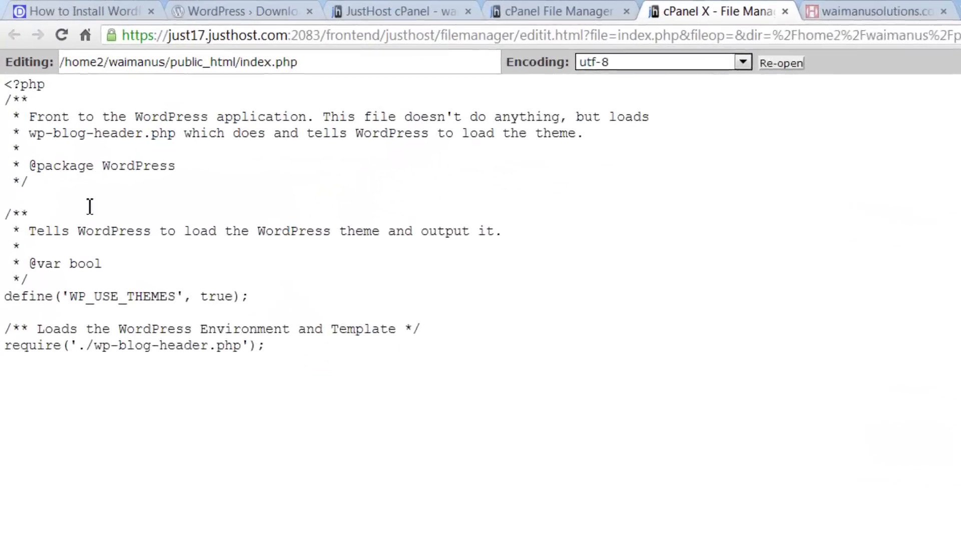
left_click(91, 372)
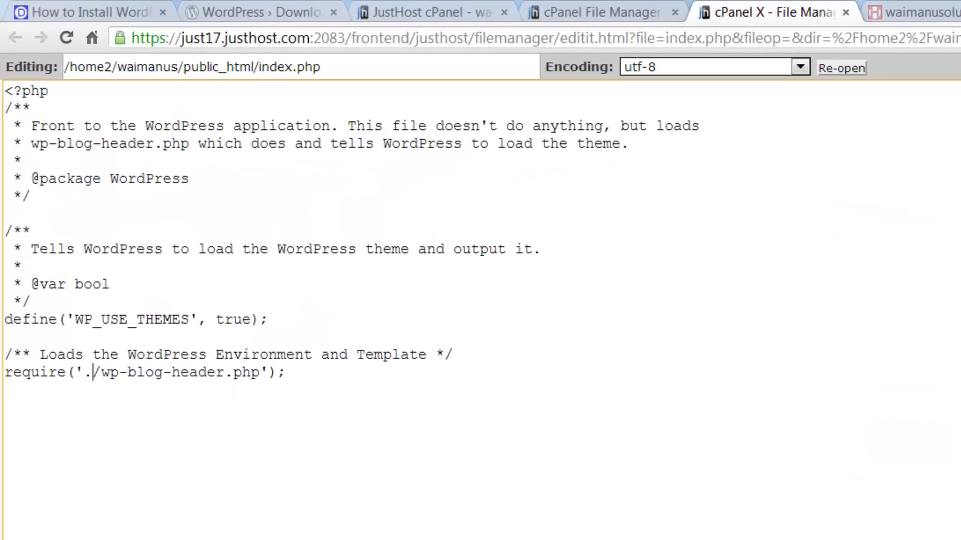
type("/")
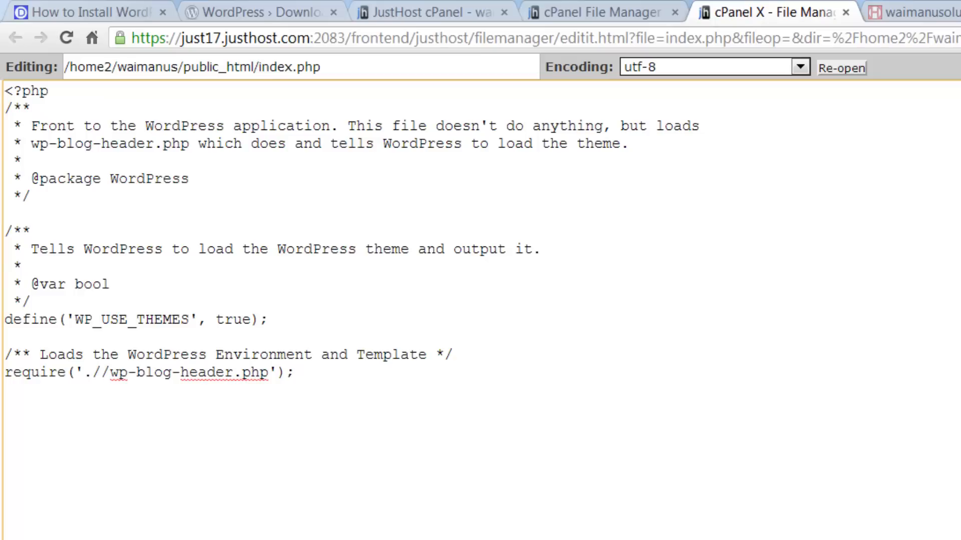
type("mywp")
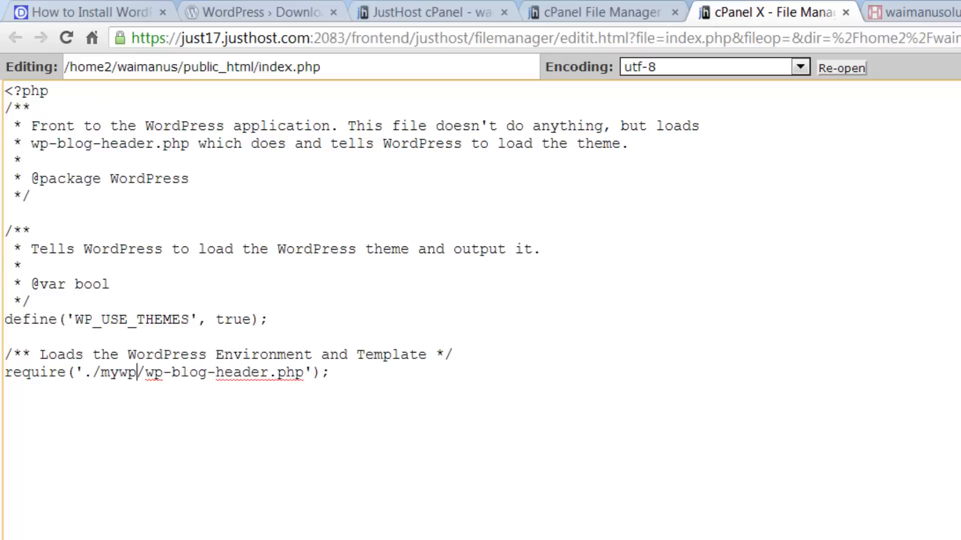
type("dir")
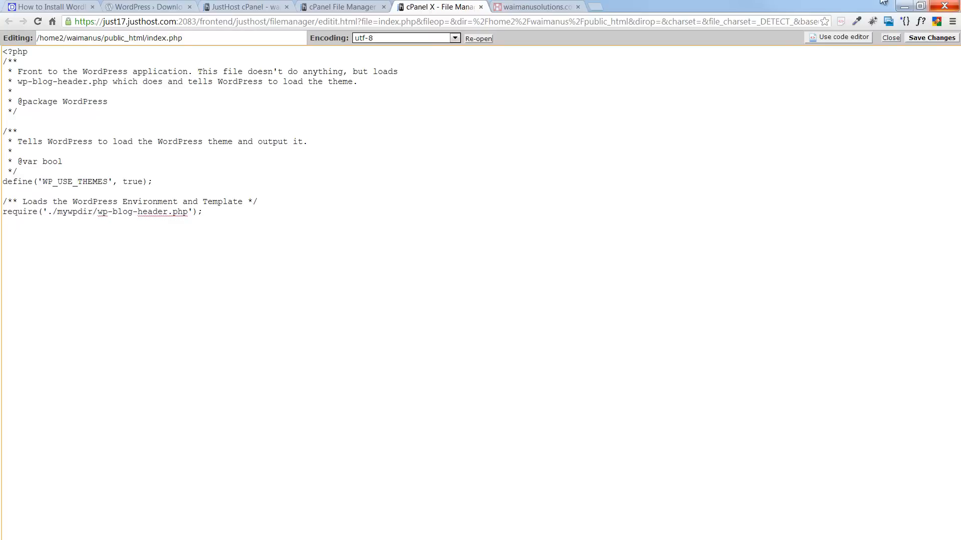
left_click(923, 38)
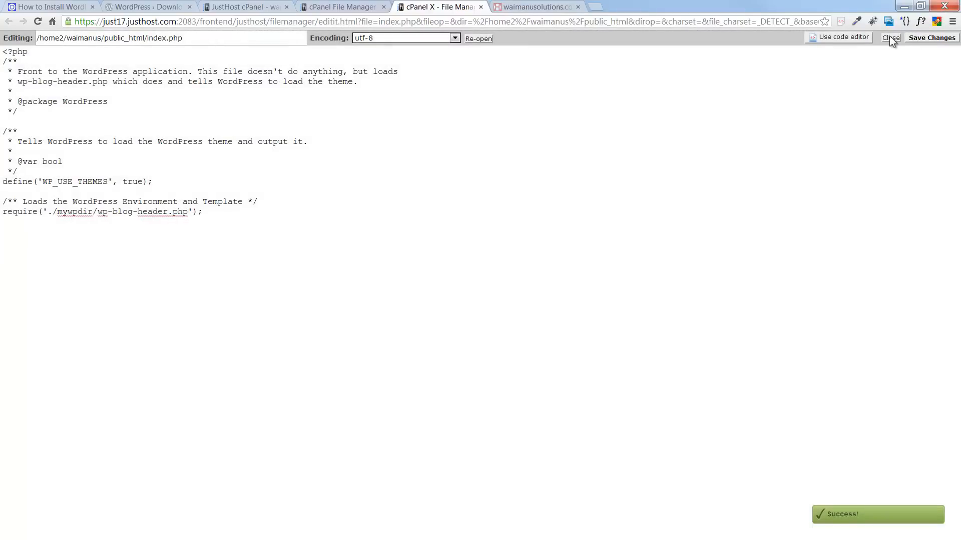
- Close the index.php editor and open MySQL Databases from the cPanel home page
left_click(889, 38)
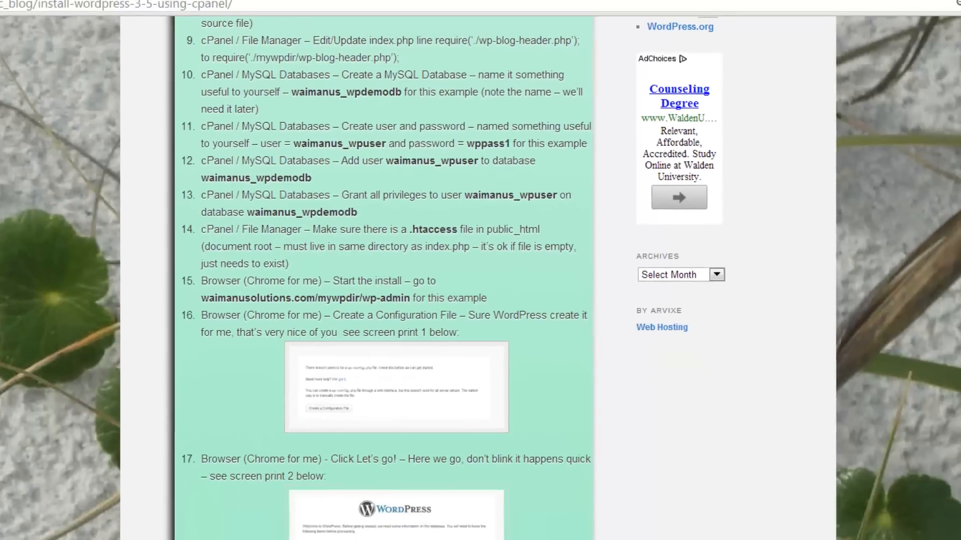
left_click(258, 7)
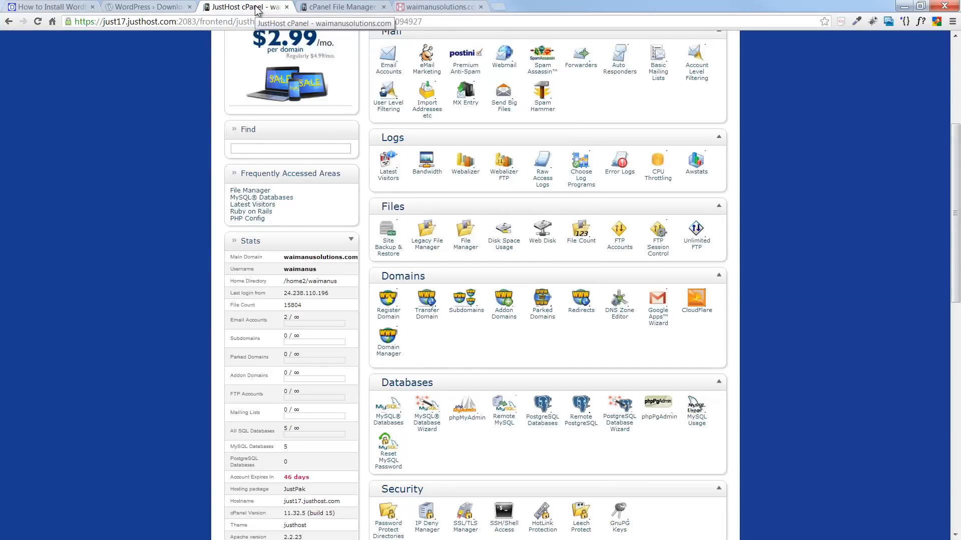
scroll(457, 345, "up", 5)
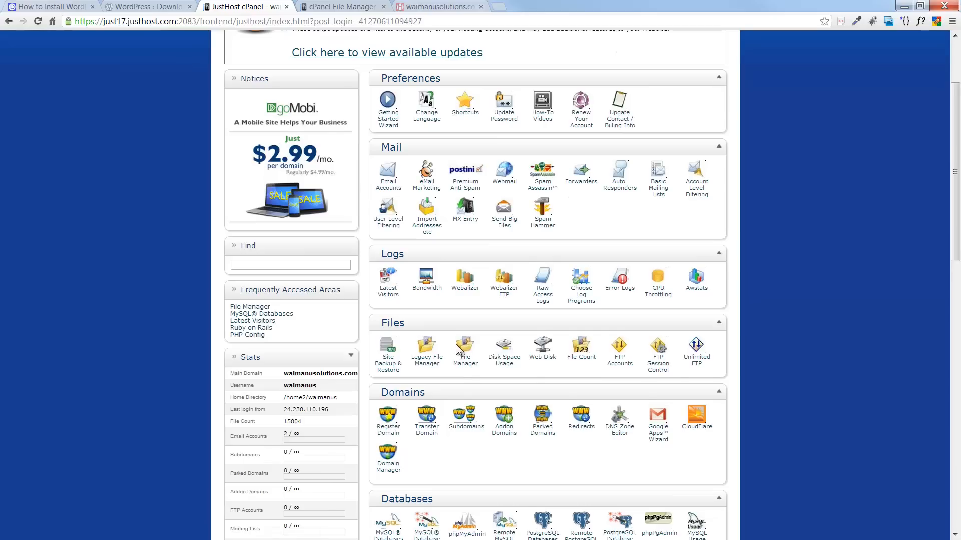
middle_click(455, 331)
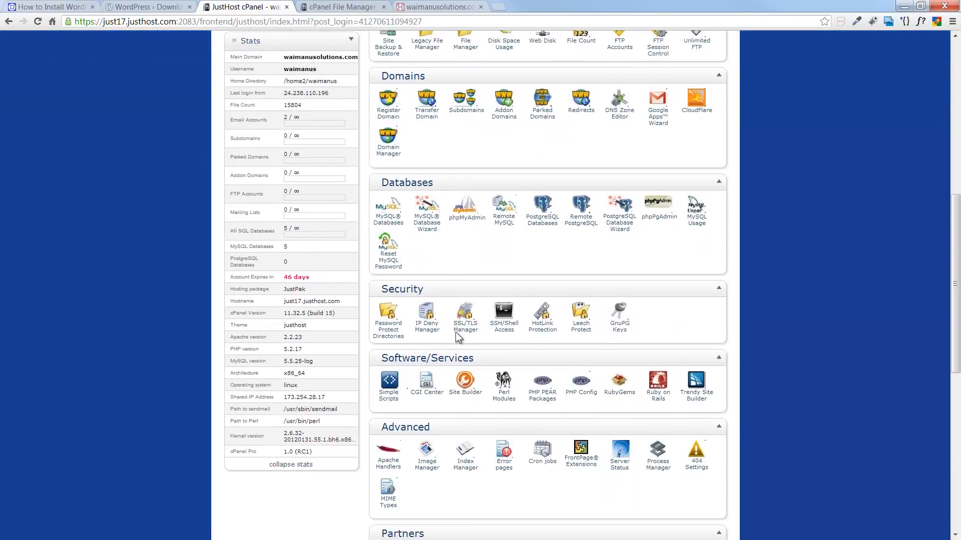
scroll(456, 331, "down", 3)
scroll(456, 331, "up", 5)
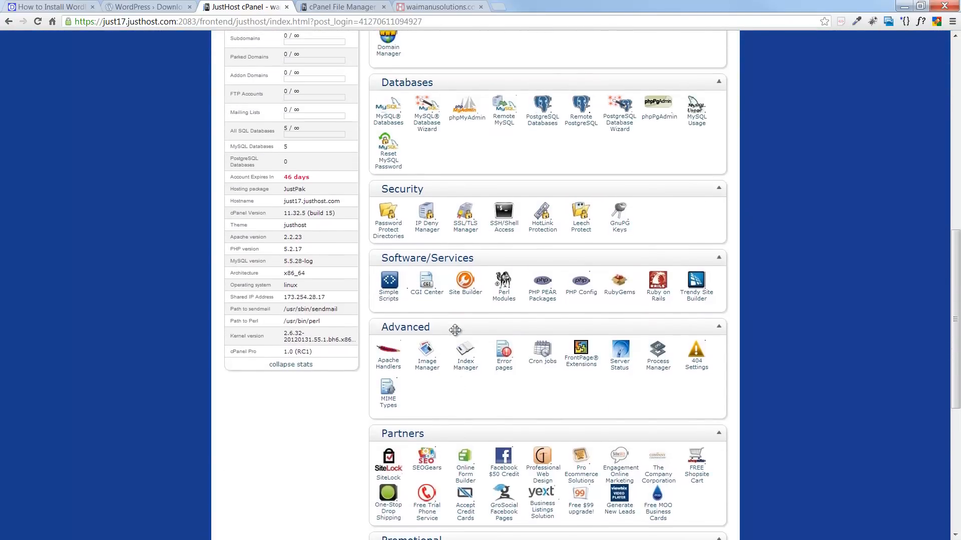
scroll(455, 329, "up", 1)
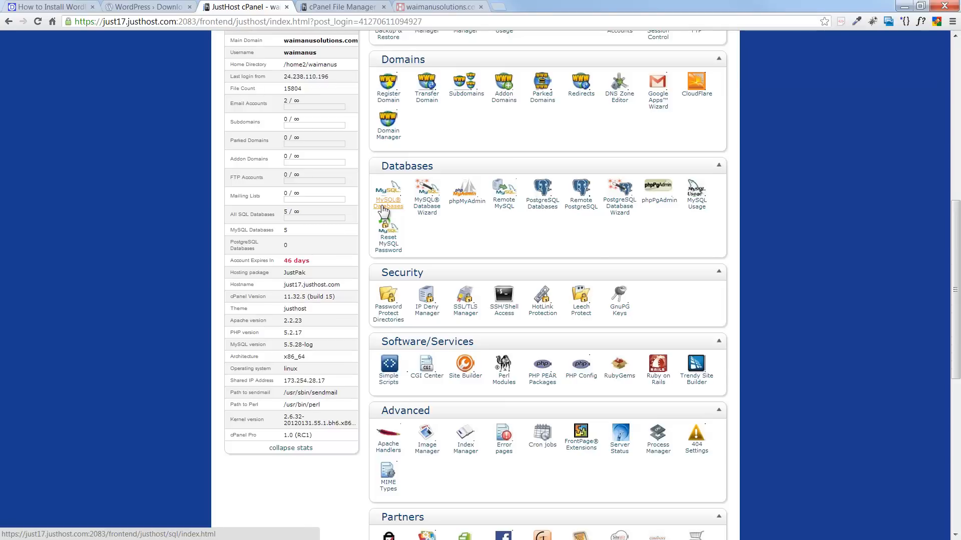
left_click(382, 208)
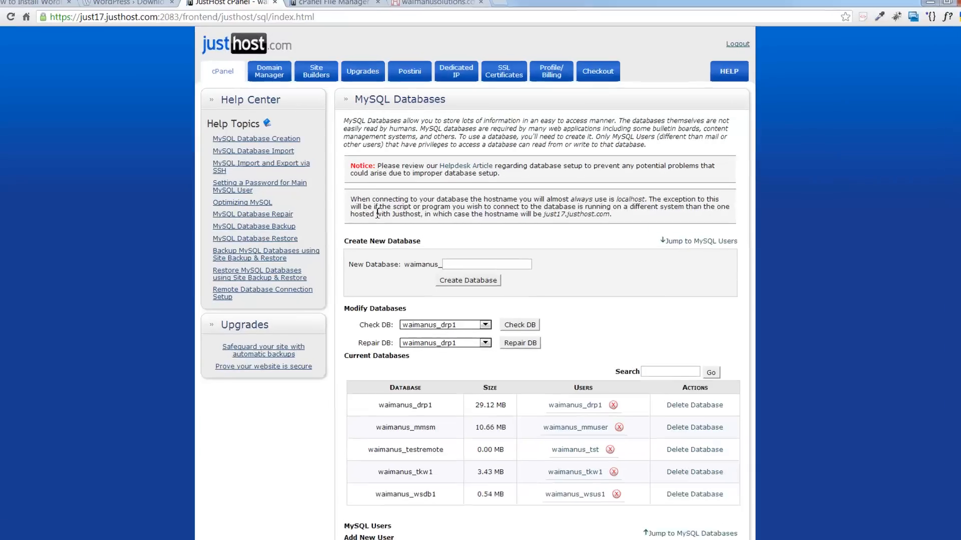
- Create the MySQL database wpdemodb using the name copied from the tutorial
scroll(336, 254, "down", 4)
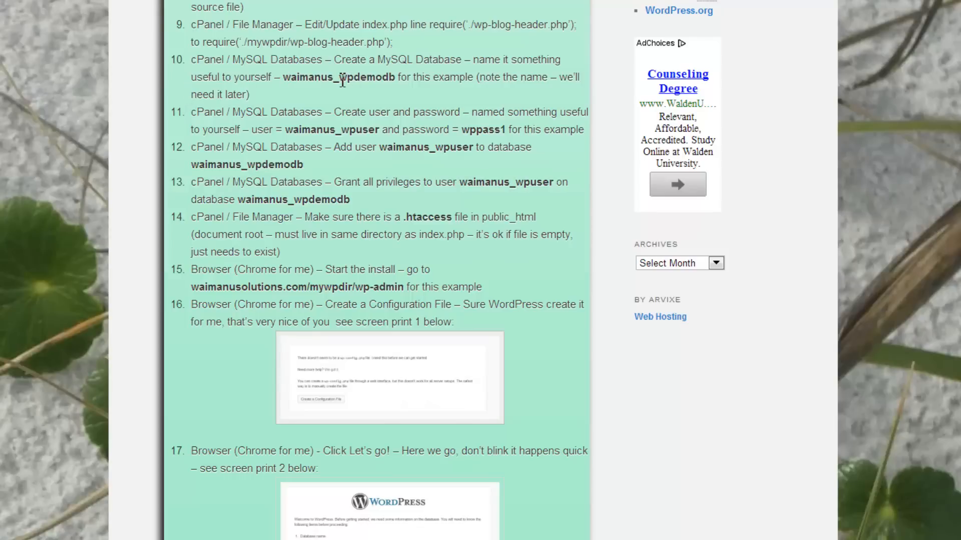
left_click_drag(343, 82, 399, 79)
key("ctrl+c")
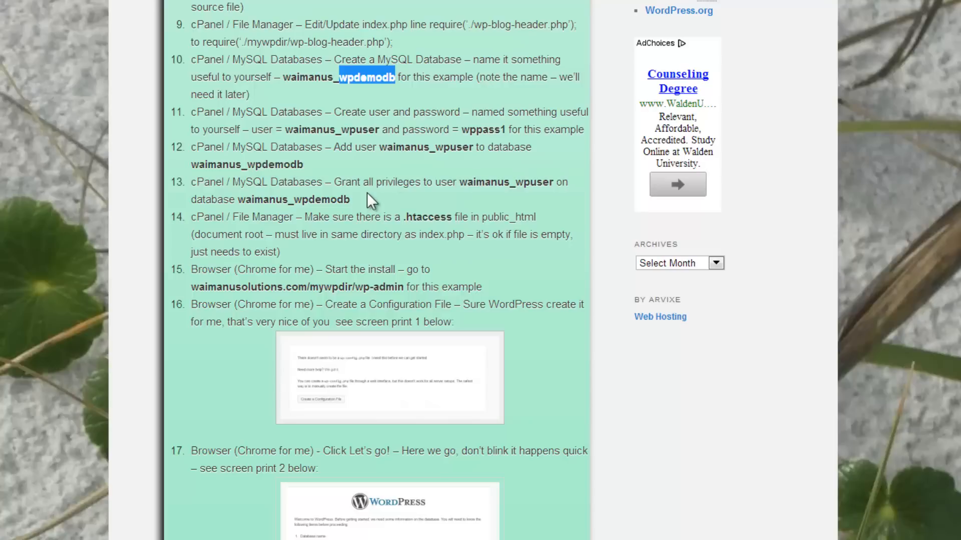
left_click(366, 85)
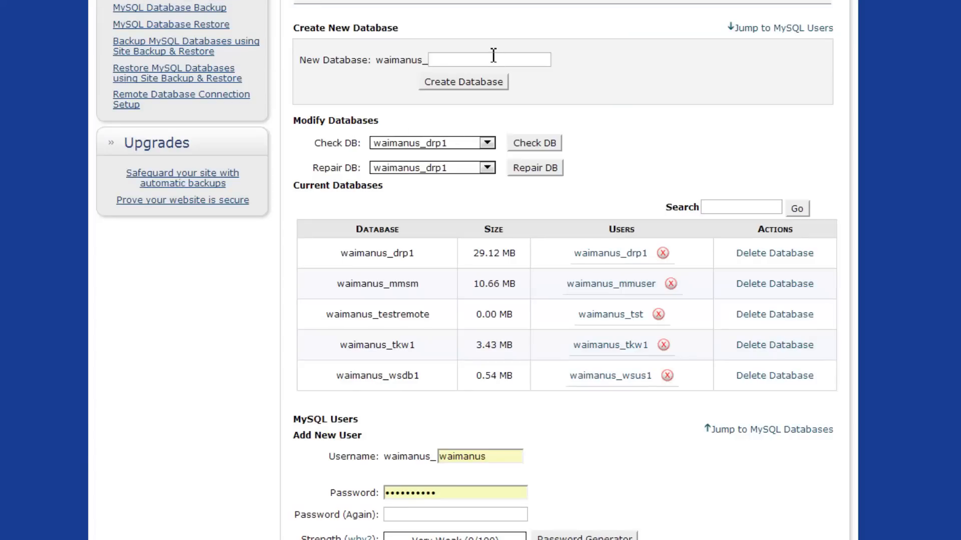
left_click(494, 55)
key("ctrl+v")
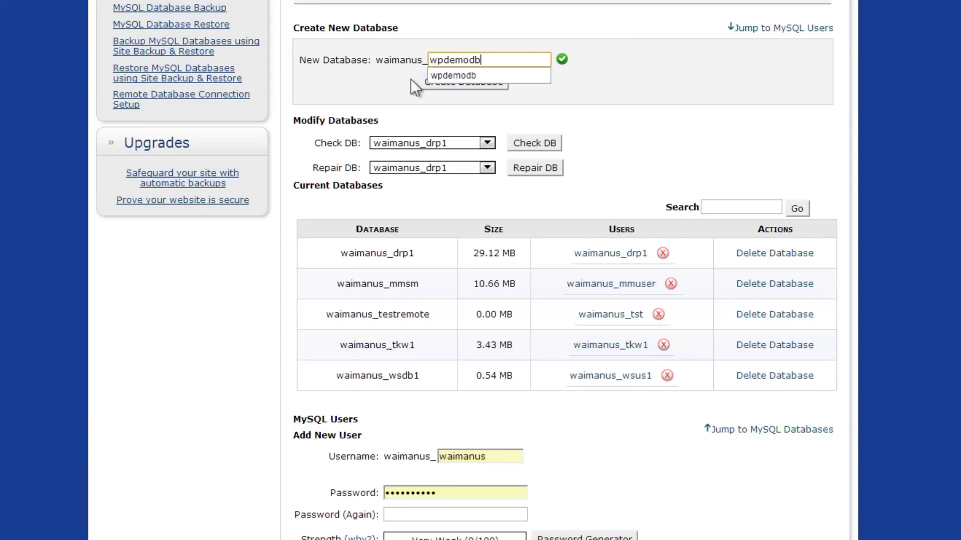
left_click(520, 38)
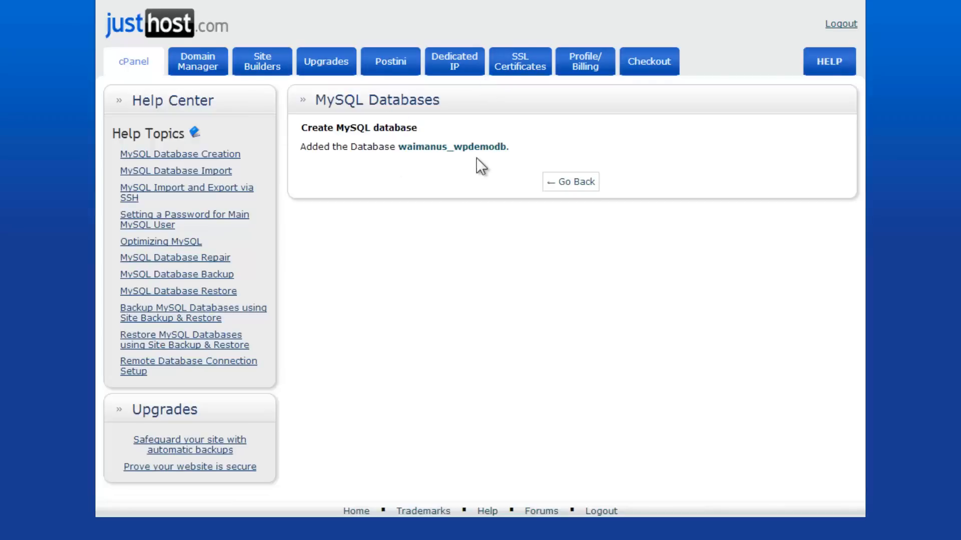
- Return to MySQL Databases and check the new waimanus_wpdemodb name in the table
left_click(570, 183)
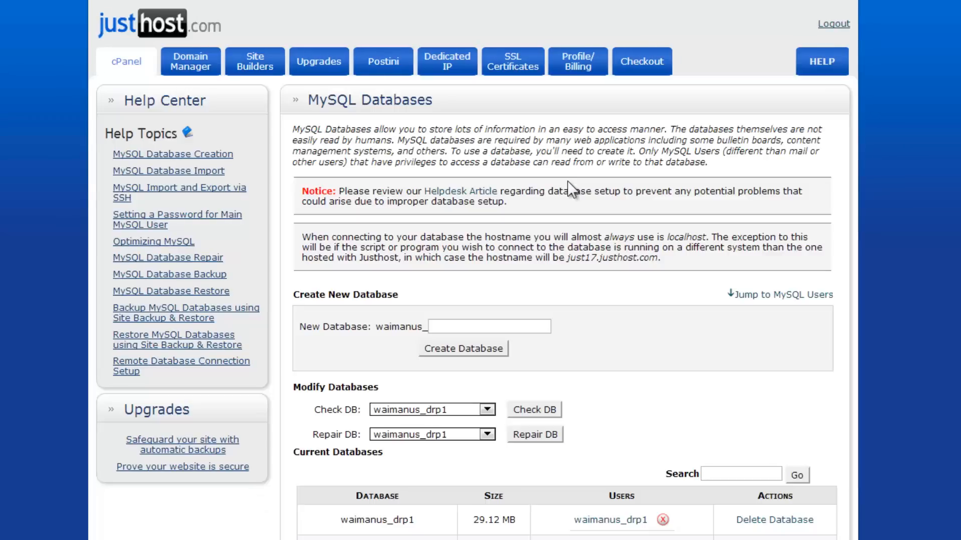
scroll(567, 181, "down", 7)
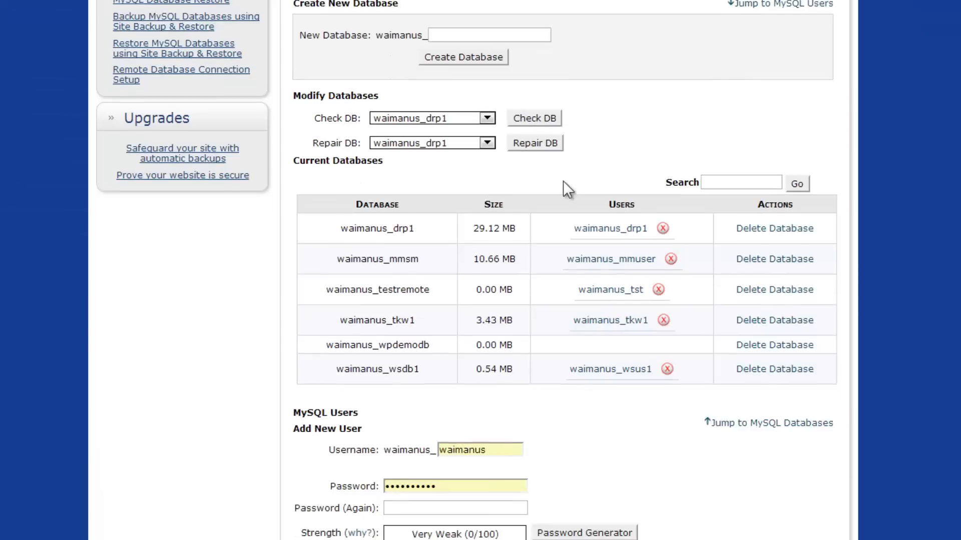
scroll(562, 189, "down", 1)
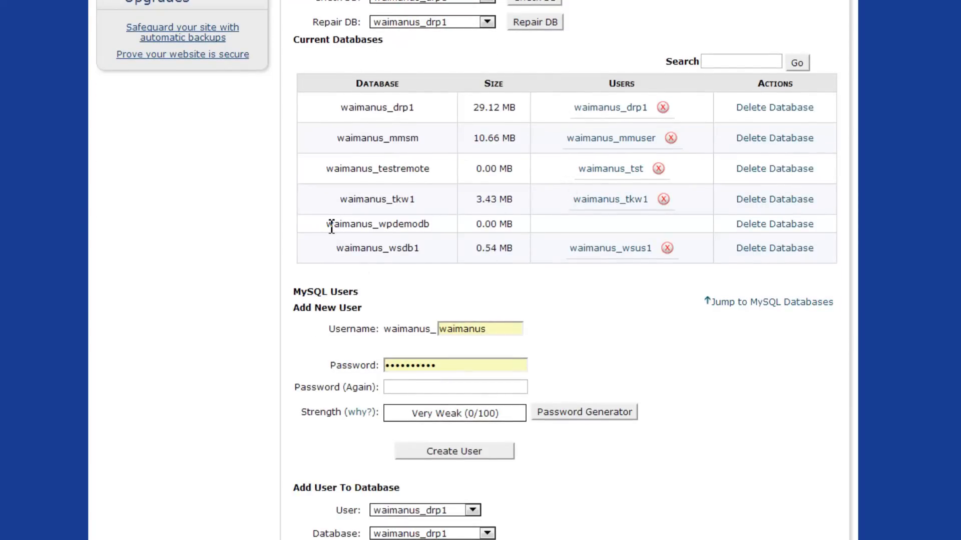
left_click_drag(327, 224, 383, 218)
left_click(364, 226)
left_click_drag(432, 224, 383, 231)
left_click(583, 225)
- Create MySQL user wpuser with the tutorial's example password
scroll(535, 191, "down", 1)
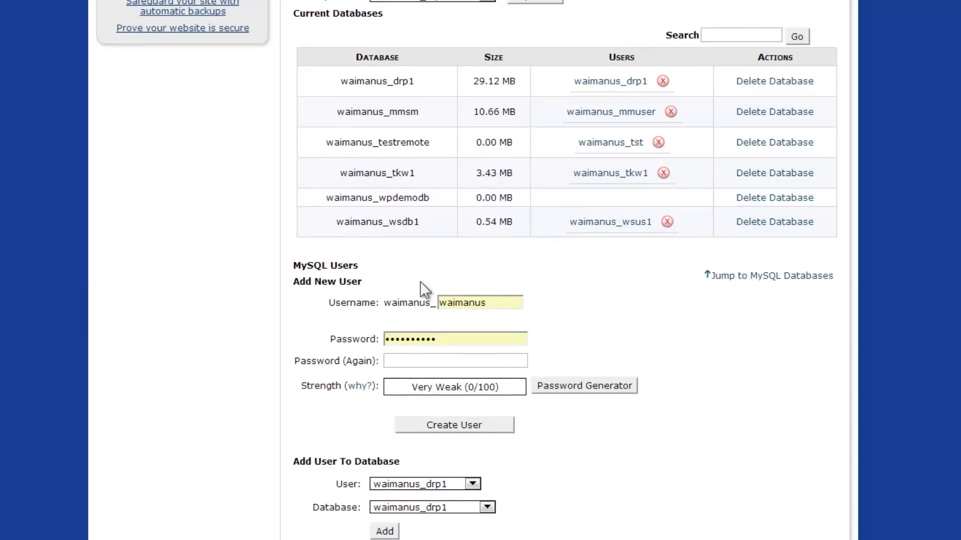
left_click_drag(493, 303, 414, 303)
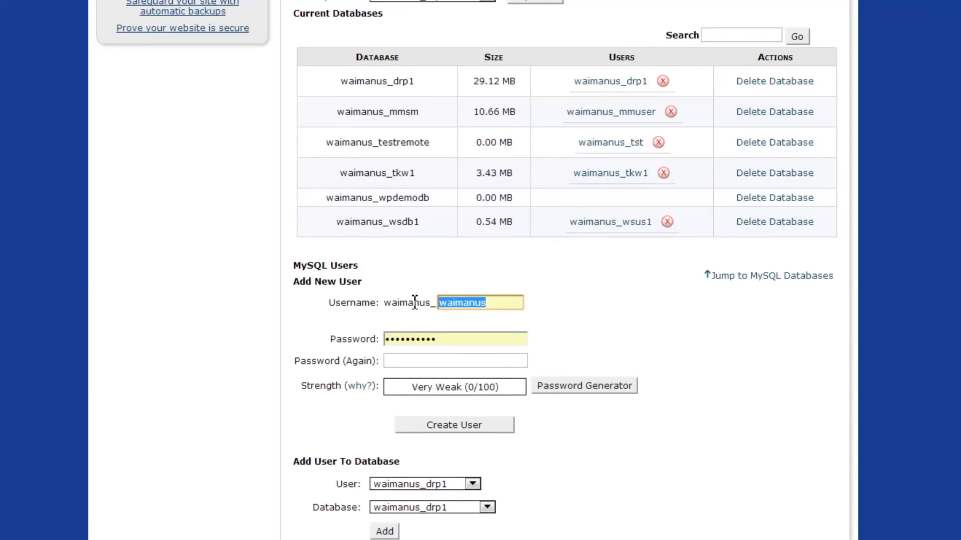
type("wpuser")
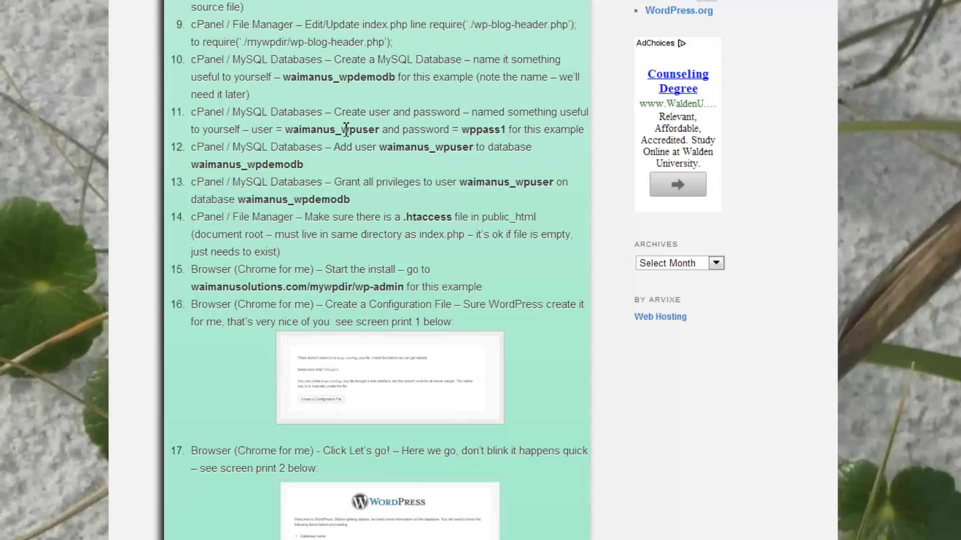
left_click_drag(341, 130, 374, 130)
left_click_drag(460, 130, 508, 130)
left_click(549, 136)
key("ctrl+Tab")
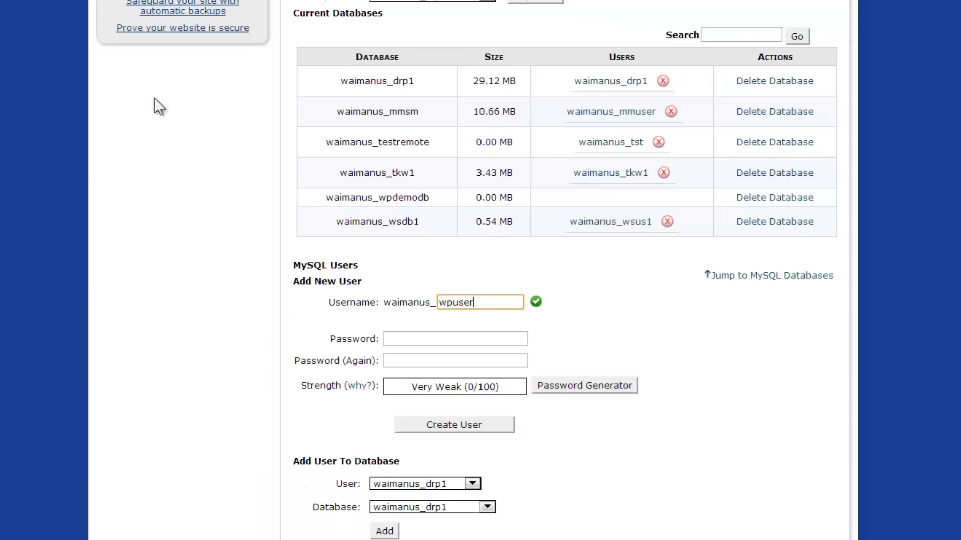
left_click(480, 335)
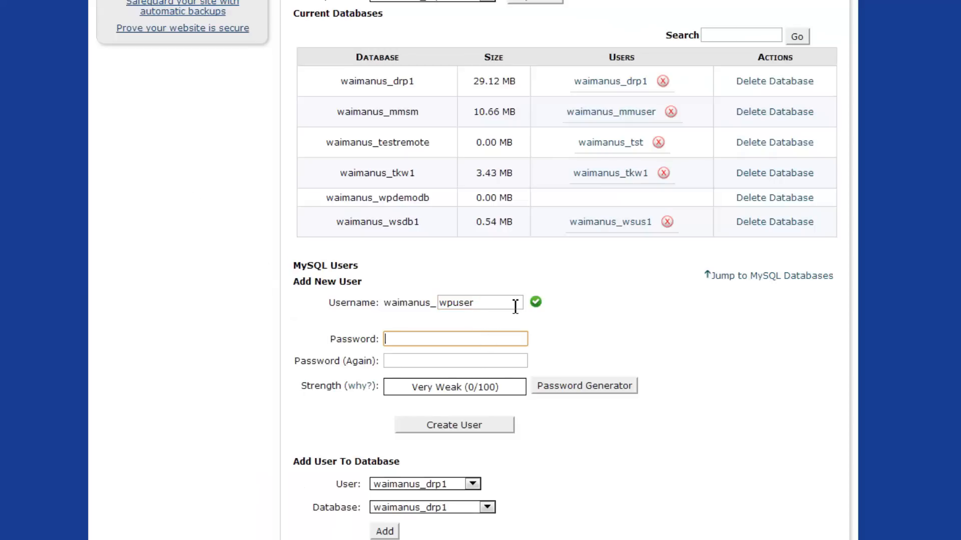
type("wppass")
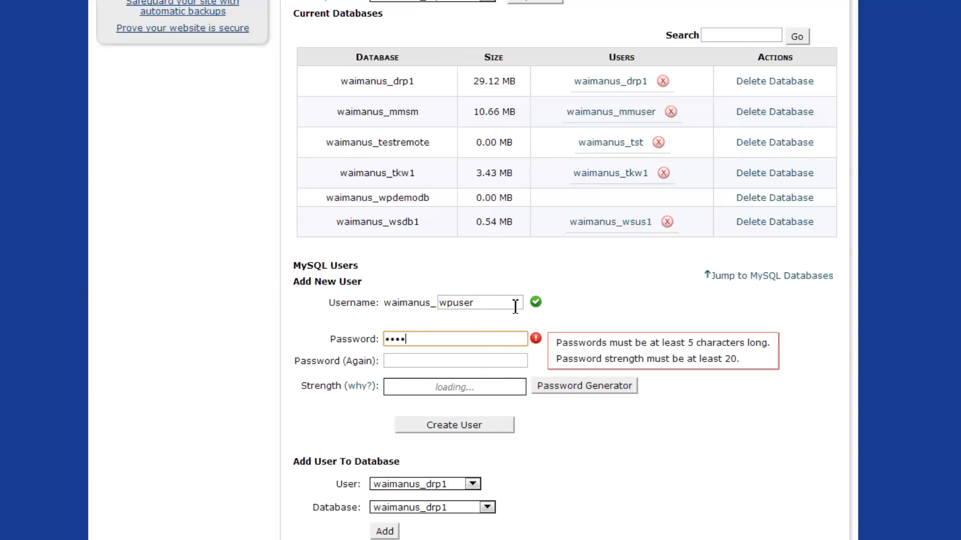
type("1")
key("Tab")
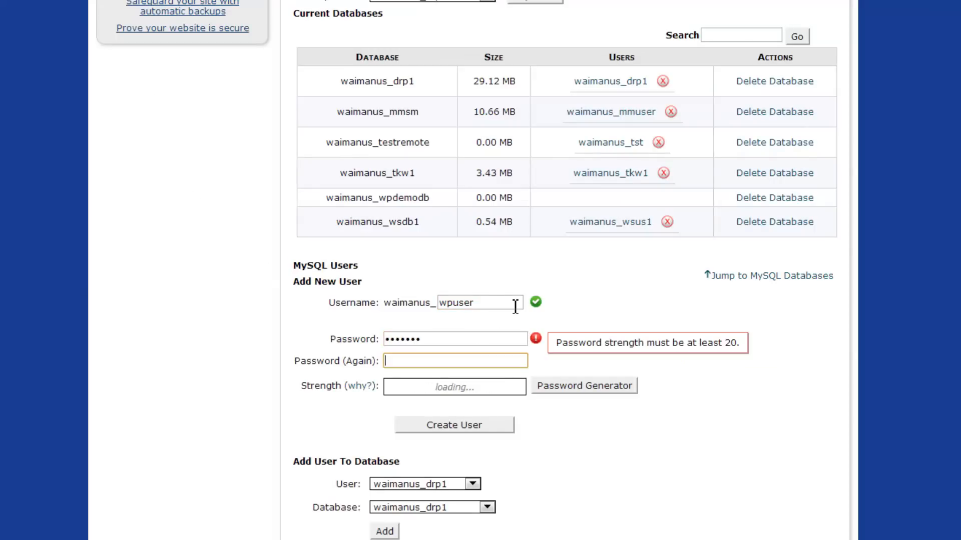
type("wppass1")
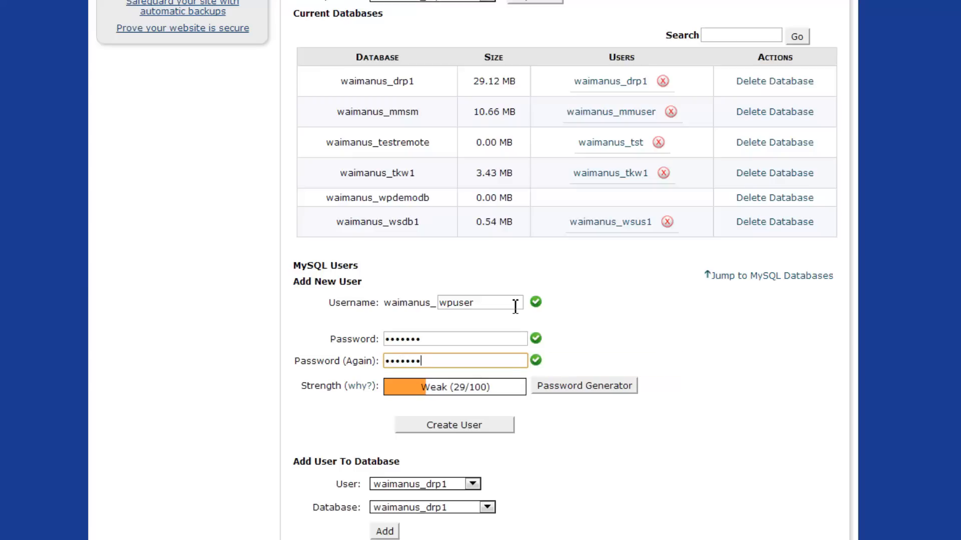
left_click(419, 428)
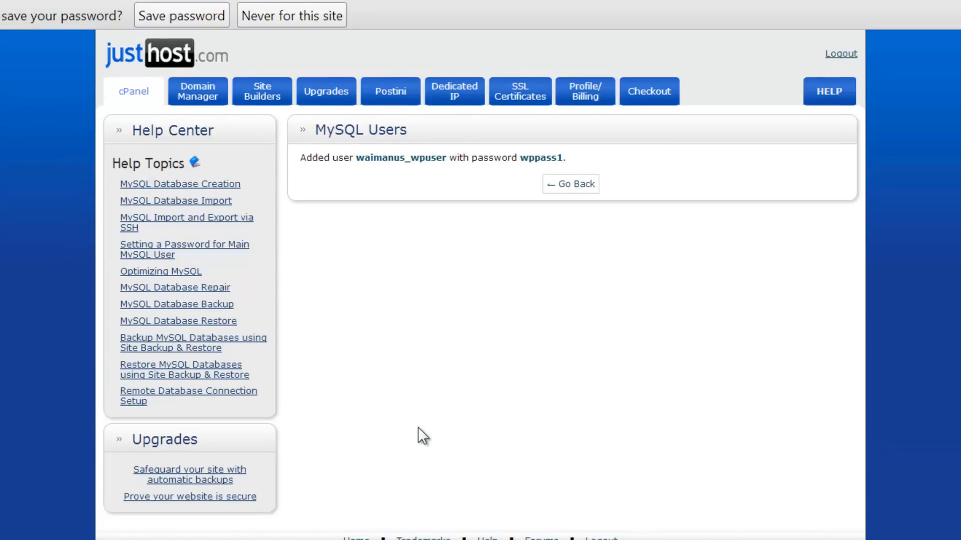
- Under Add User To Database, select user waimanus_wpuser and database waimanus_wpdemodb
left_click(570, 183)
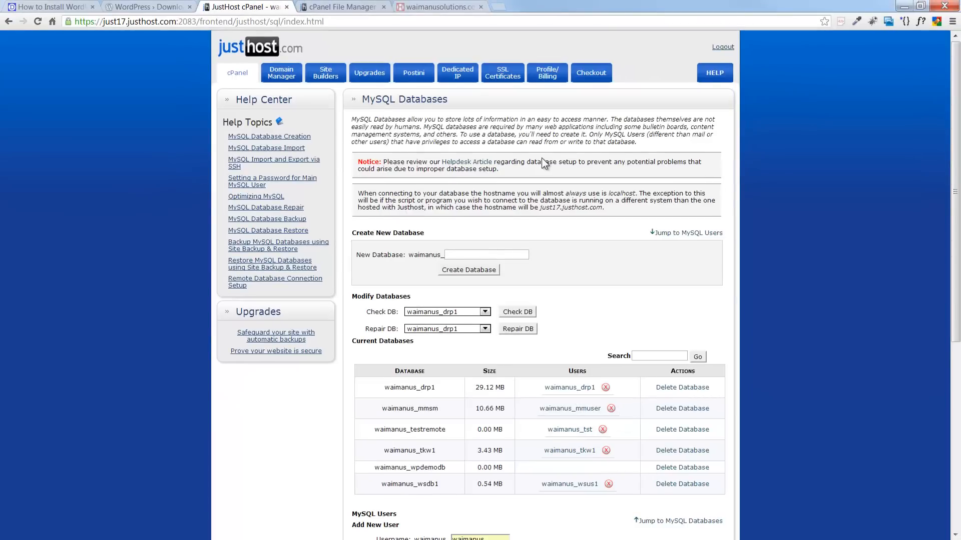
scroll(542, 158, "down", 6)
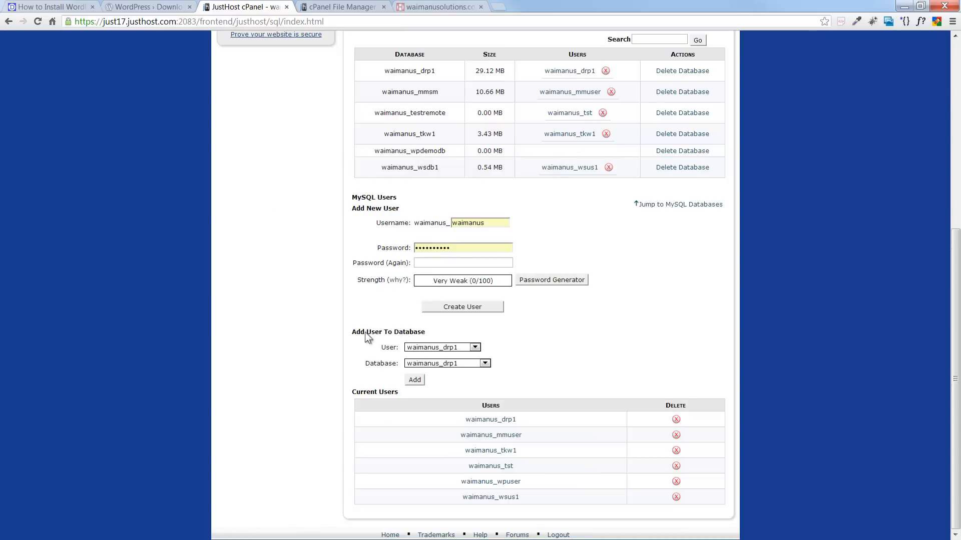
left_click(52, 8)
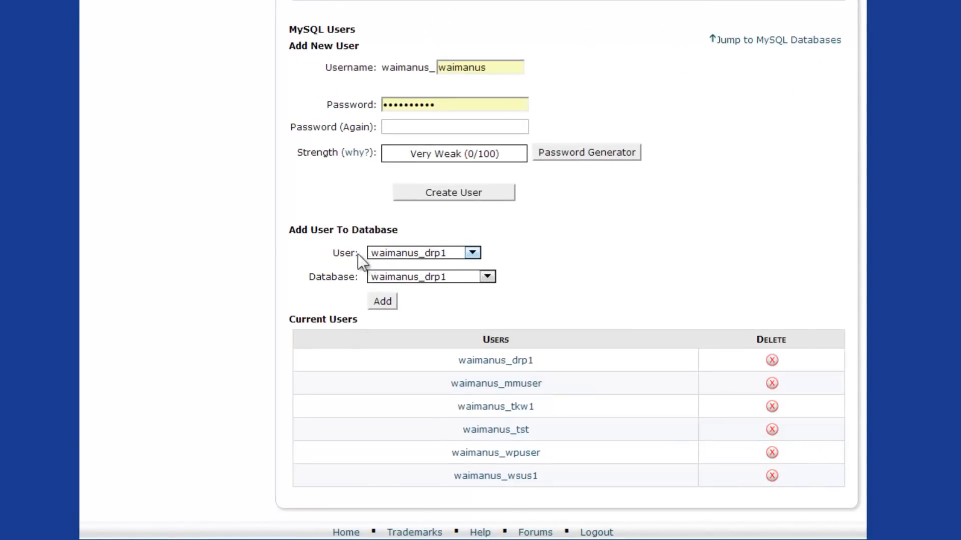
left_click(474, 252)
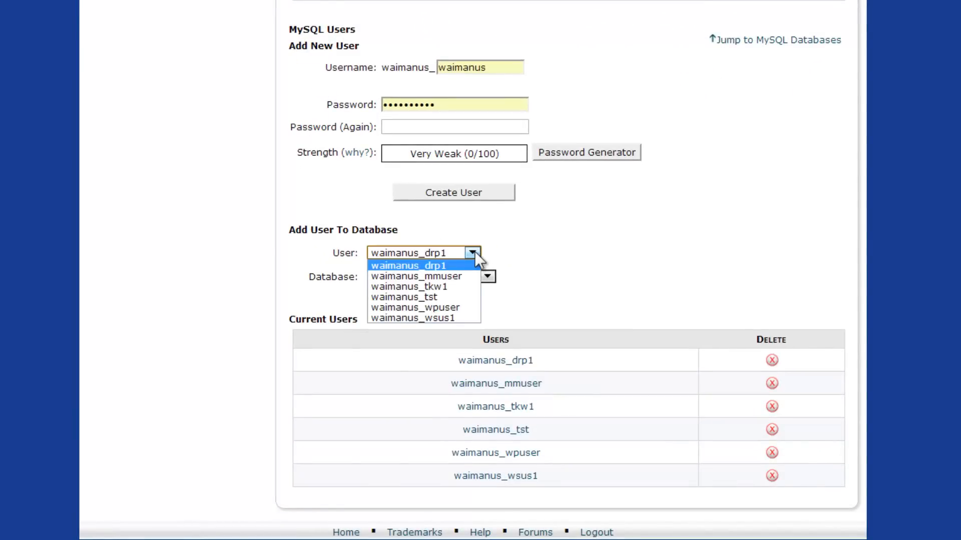
left_click(452, 307)
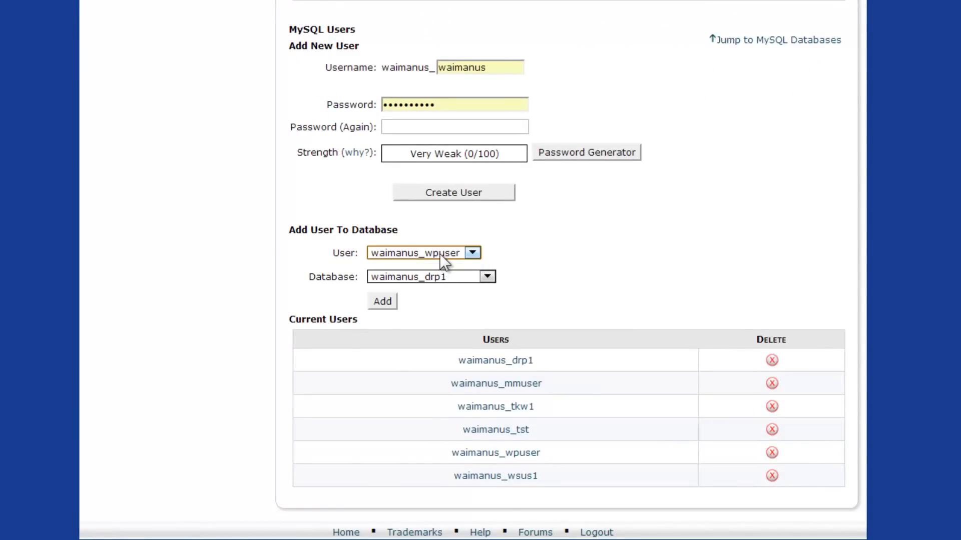
left_click(488, 278)
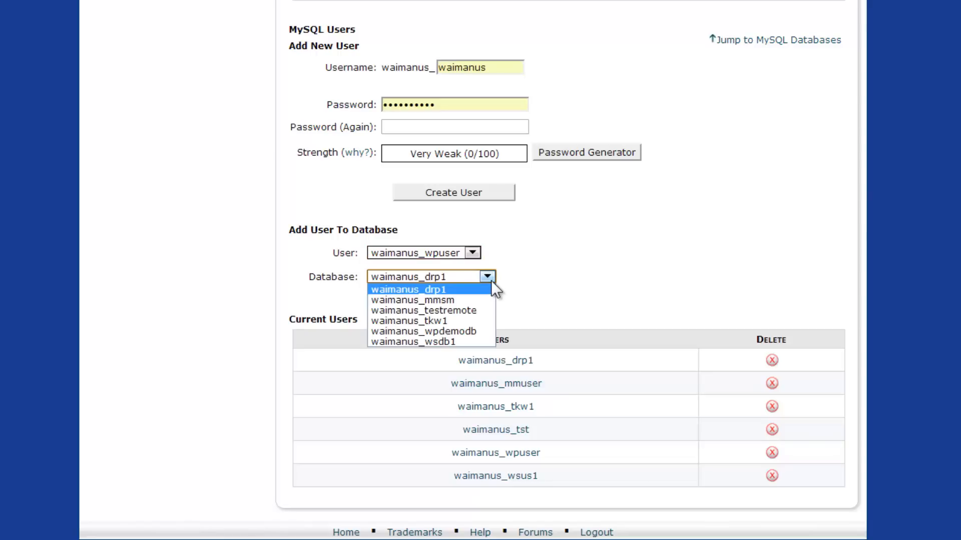
left_click(473, 330)
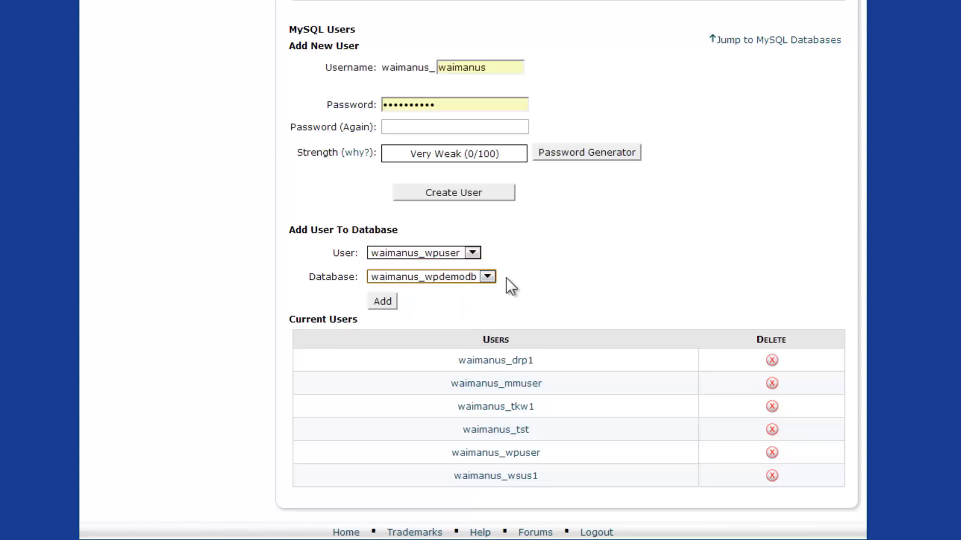
- Add waimanus_wpuser to waimanus_wpdemodb with ALL PRIVILEGES and return to MySQL Databases
left_click(383, 301)
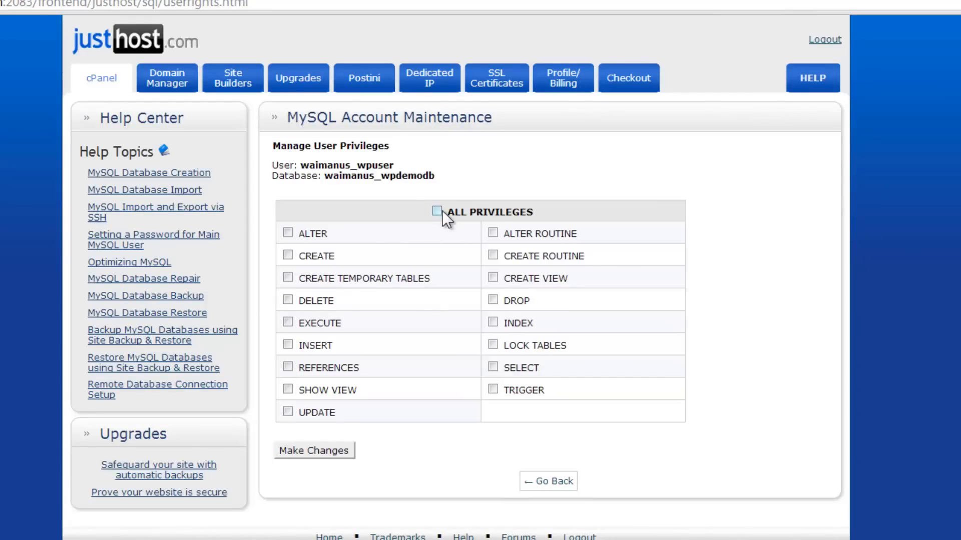
left_click(437, 212)
left_click(315, 451)
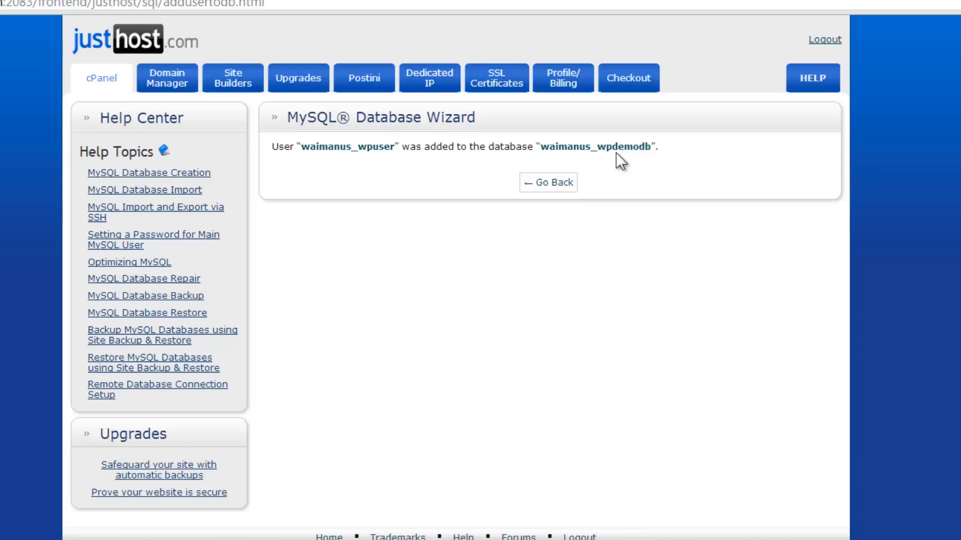
left_click(547, 183)
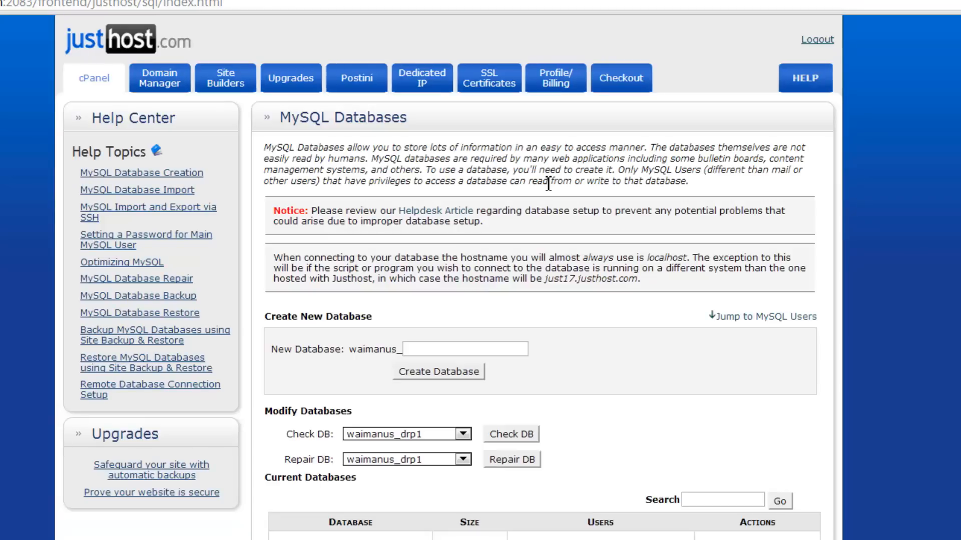
scroll(548, 182, "down", 8)
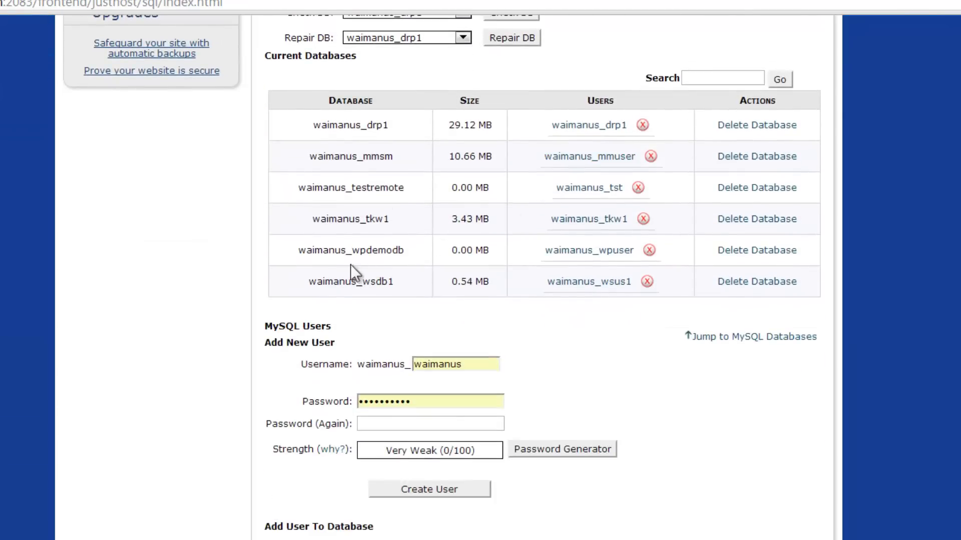
left_click_drag(359, 252, 398, 255)
left_click(247, 253)
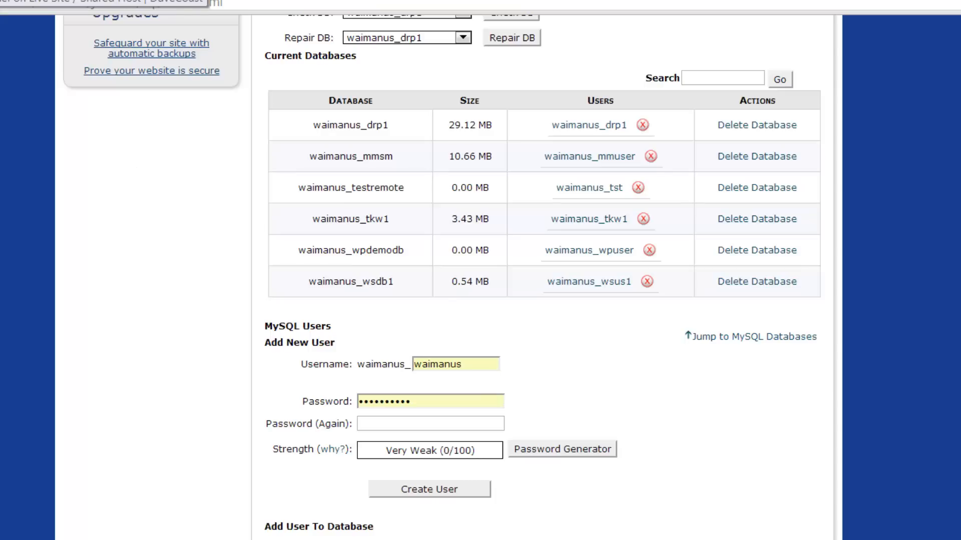
scroll(87, 194, "down", 2)
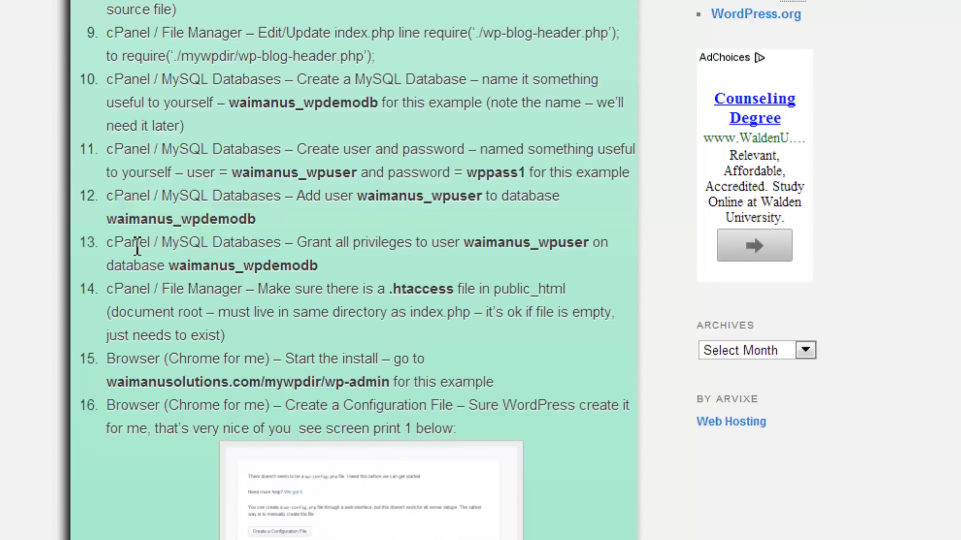
left_click_drag(110, 243, 275, 242)
left_click(275, 242)
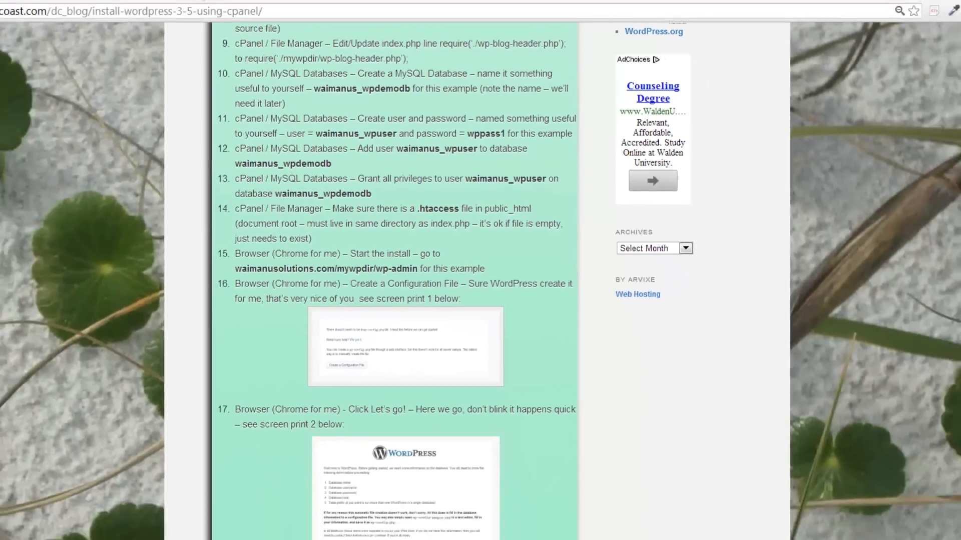
left_click(250, 7)
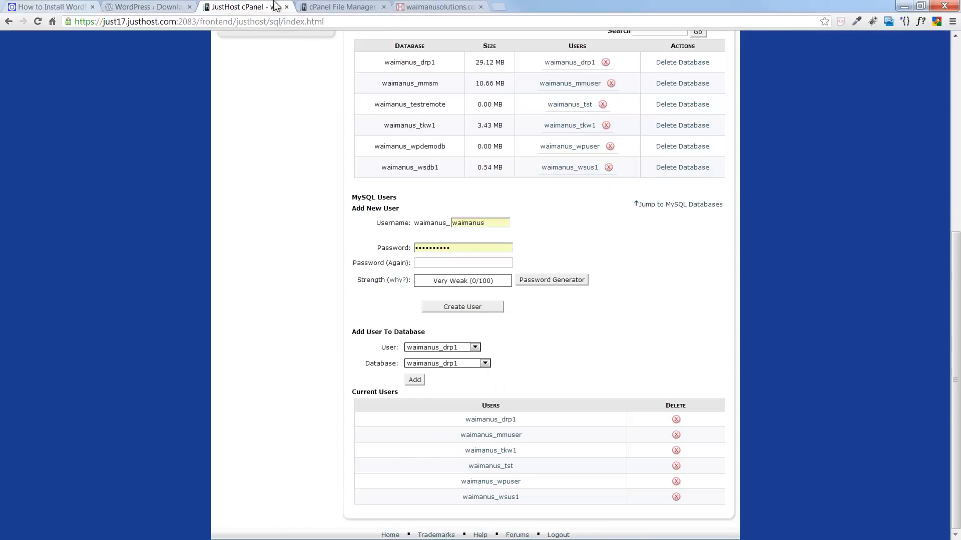
- Show public_html in File Manager and view the 36-byte .htaccess with only the WordPress BEGIN/END lines
left_click(337, 7)
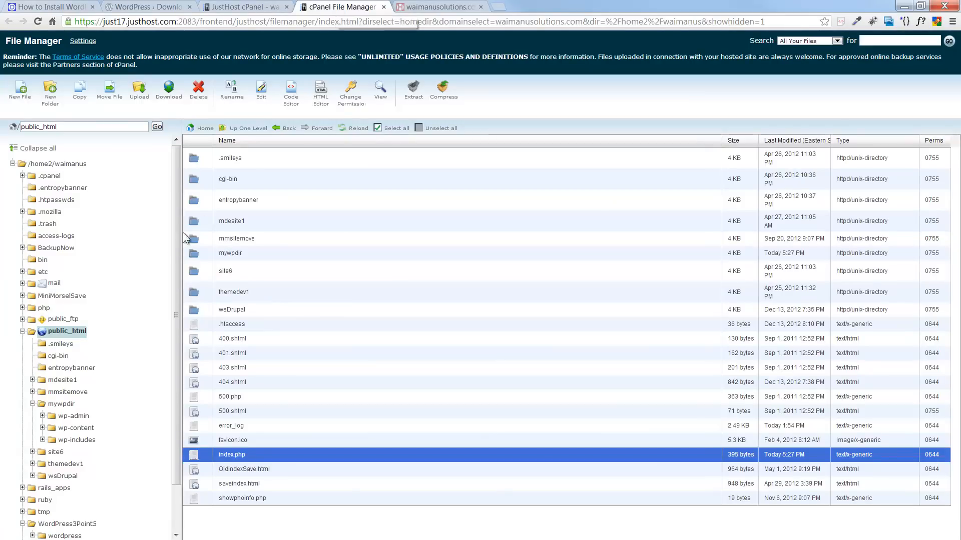
left_click(55, 332)
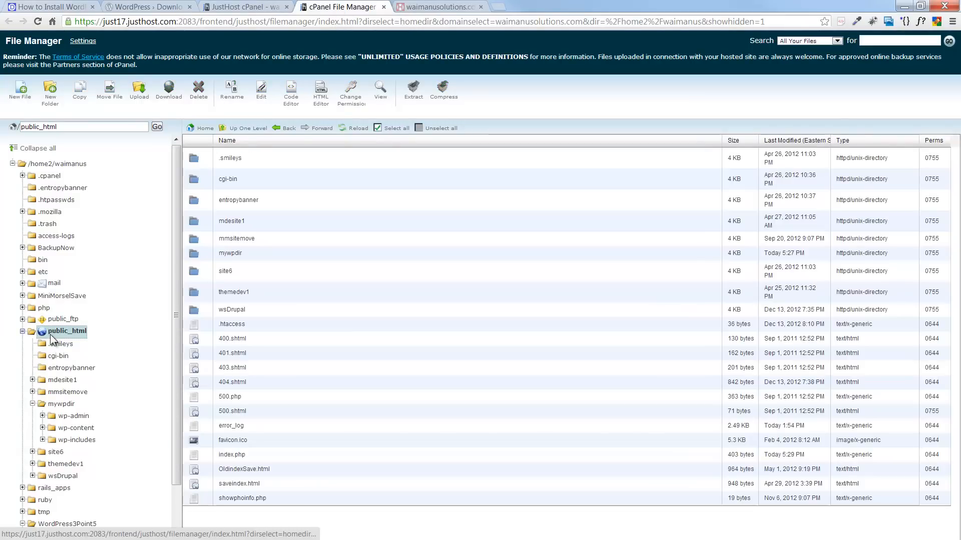
left_click(198, 325)
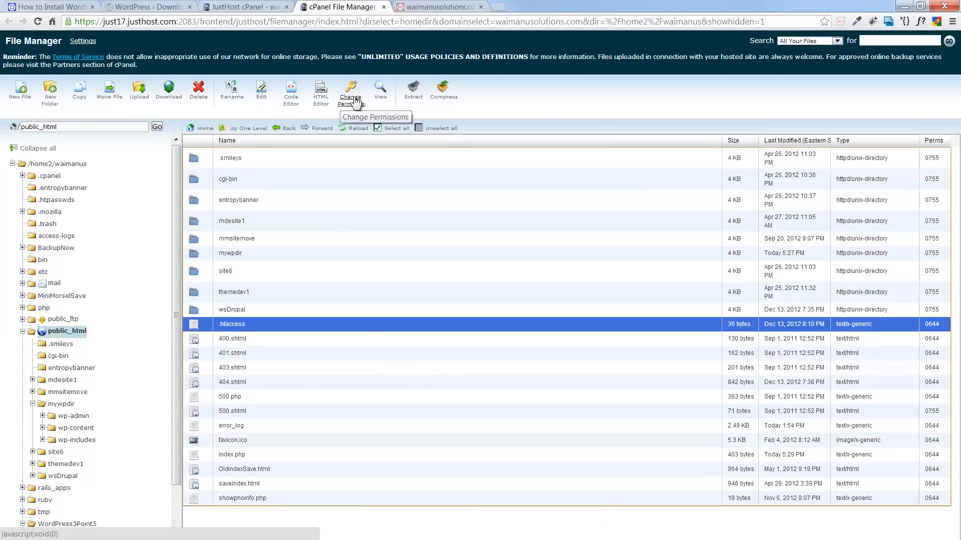
left_click(379, 95)
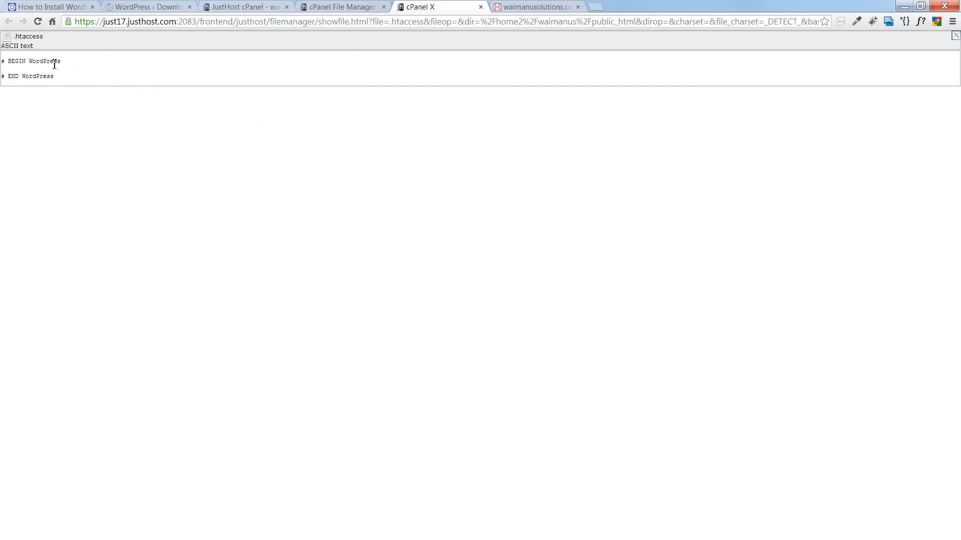
left_click(954, 36)
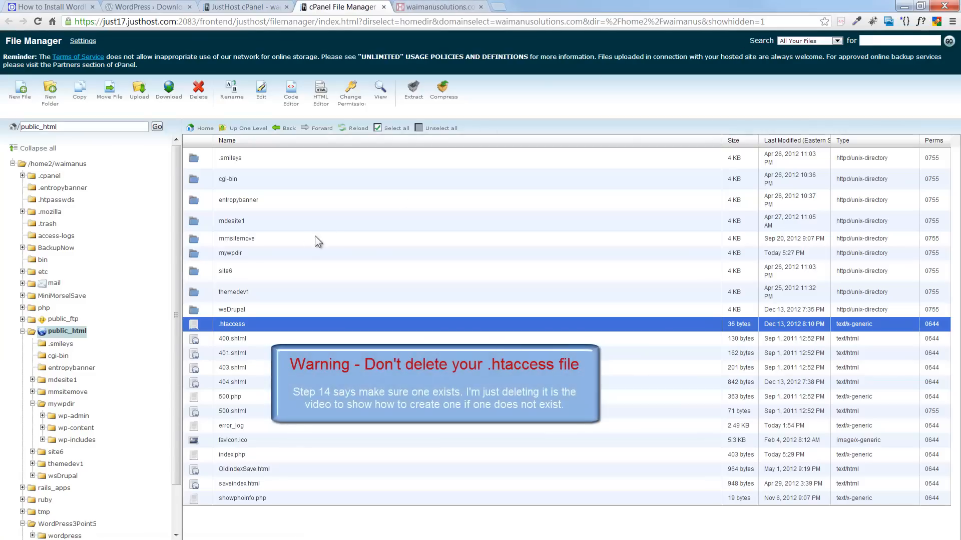
left_click(195, 326)
- Delete the existing .htaccess file from public_html
left_click(196, 327)
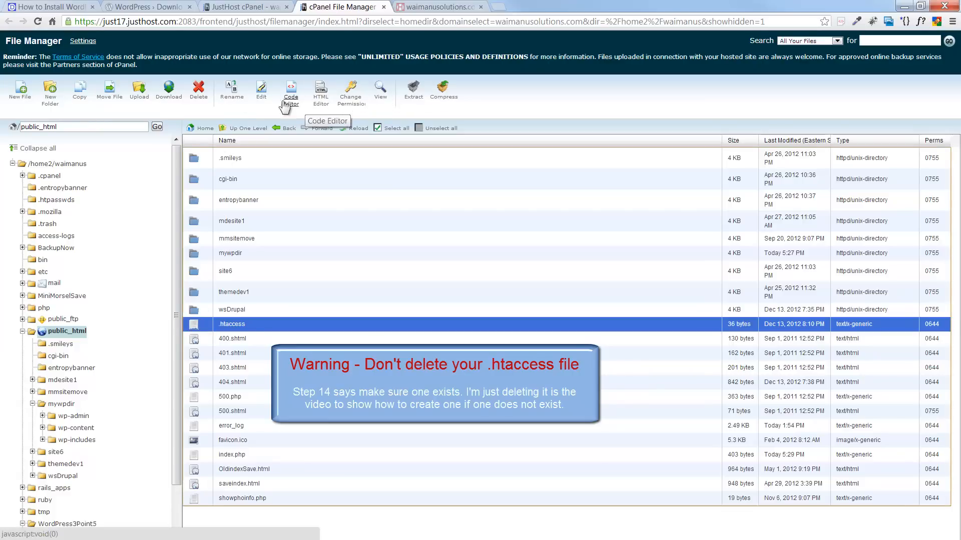
left_click(197, 94)
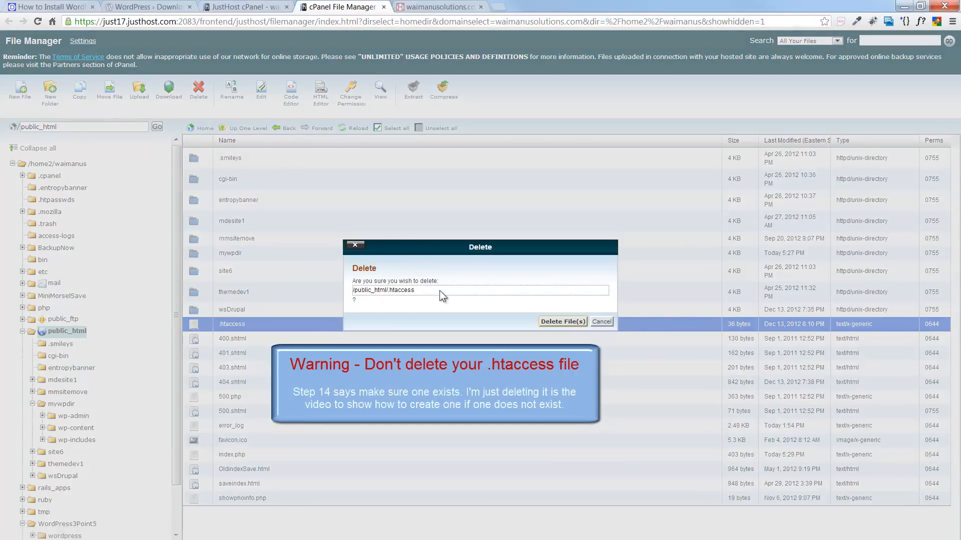
left_click(554, 323)
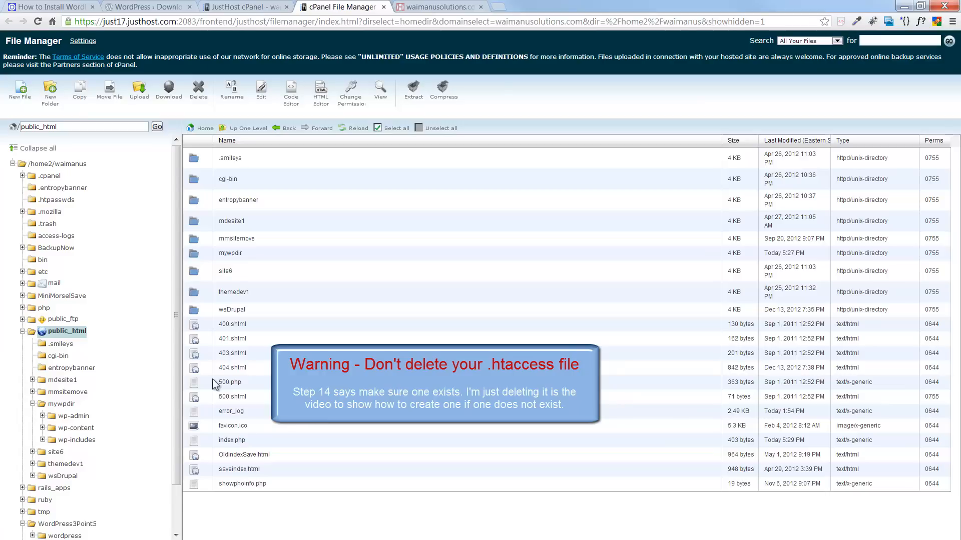
- Create a new empty .htaccess file in public_html and confirm it is 0 bytes
left_click(21, 96)
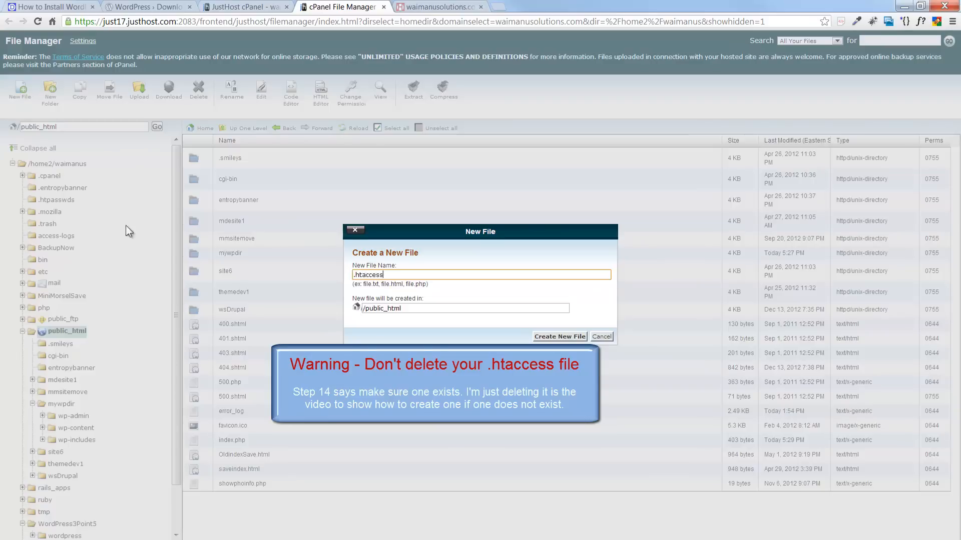
left_click(549, 337)
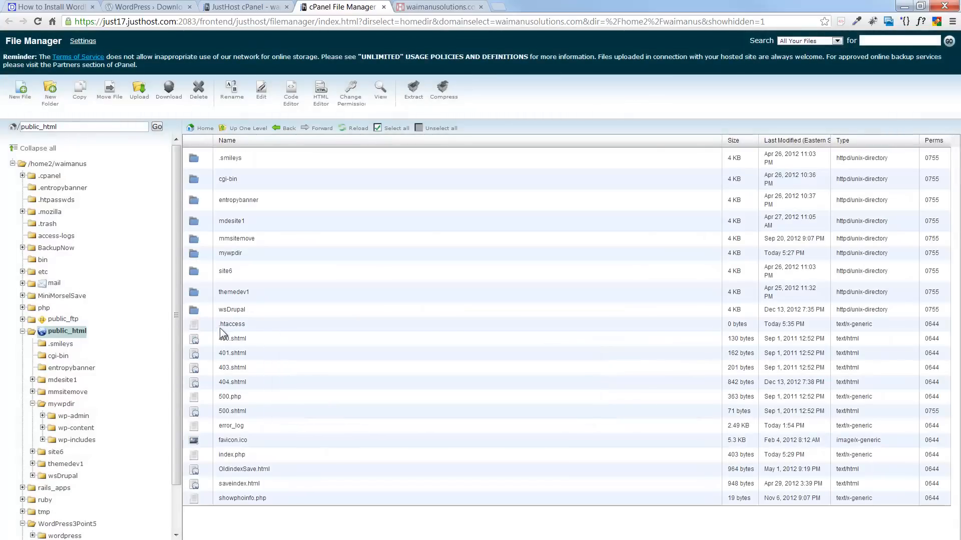
left_click(191, 326)
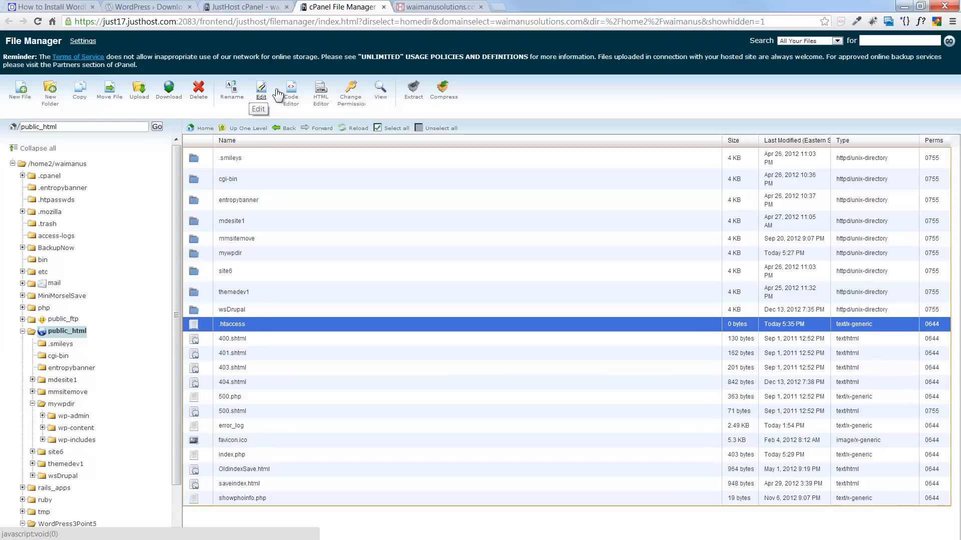
left_click(378, 96)
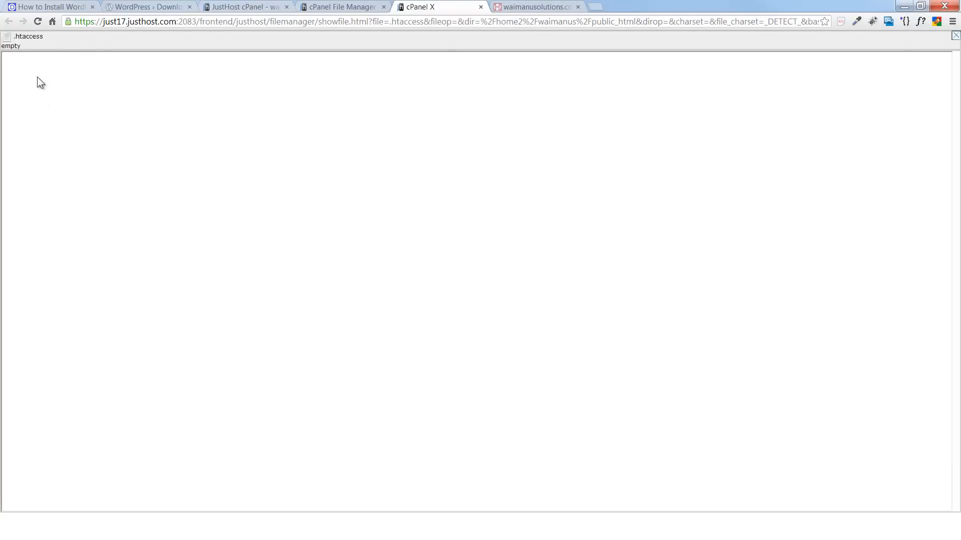
left_click(955, 35)
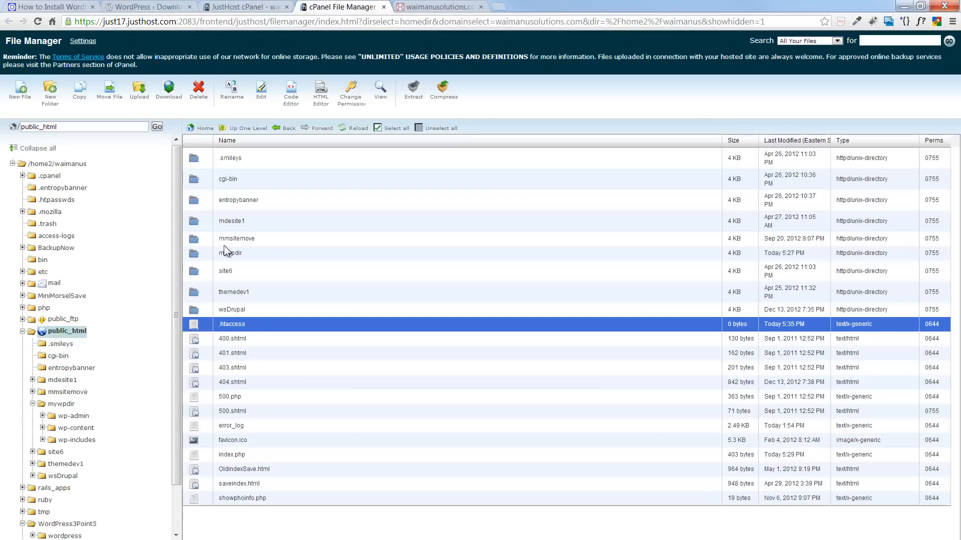
left_click(58, 8)
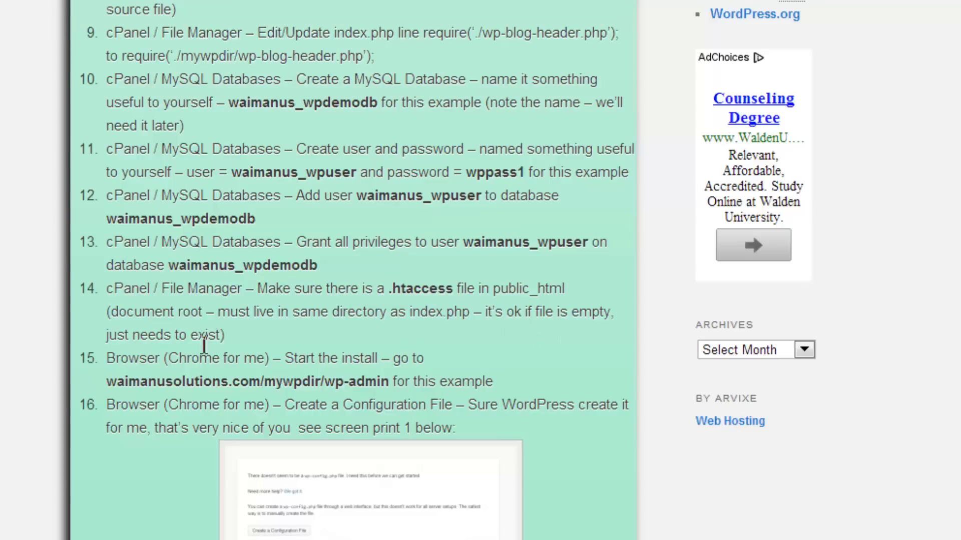
- Scroll the tutorial to step 15 and highlight the waimanusolutions.com/mywpdir/wp-admin address
scroll(146, 358, "down", 3)
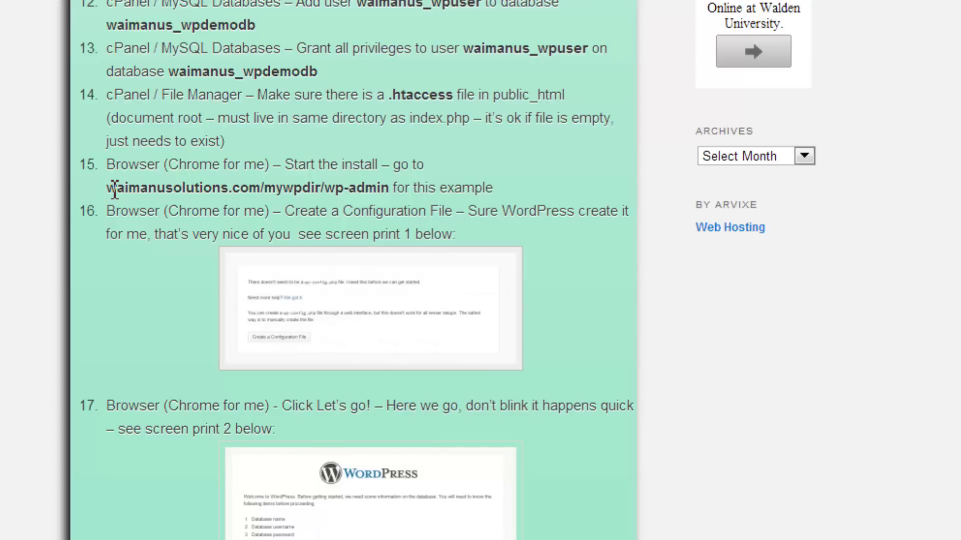
left_click_drag(114, 190, 396, 193)
key("ctrl+c")
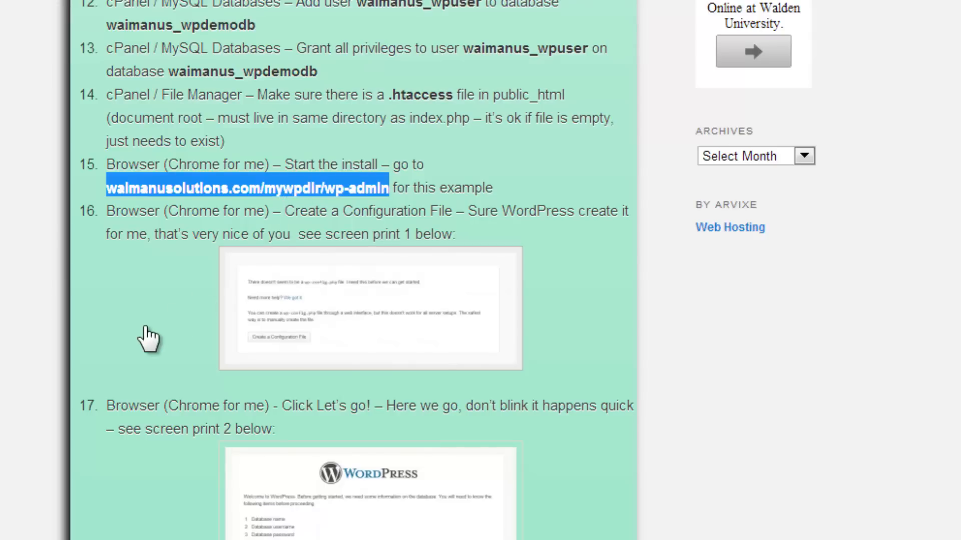
left_click(442, 192)
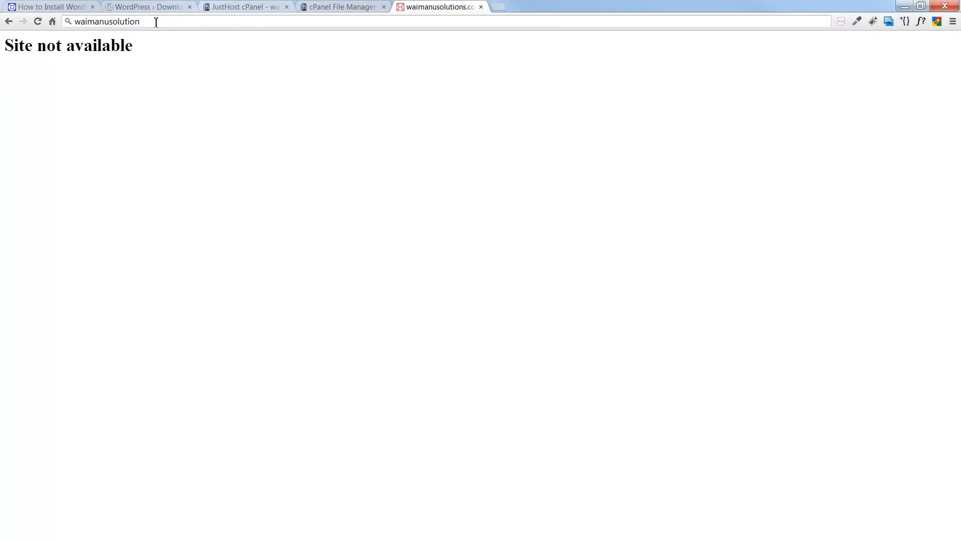
- Replace the site tab's address with waimanusolutions.com/mywpdir/wp-admin and load it
left_click_drag(145, 21, 18, 25)
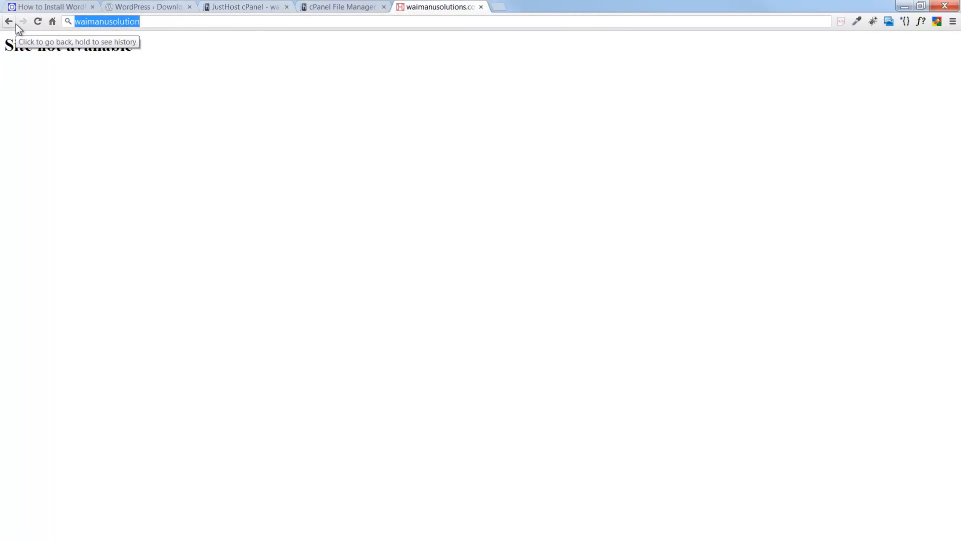
key("ctrl+v")
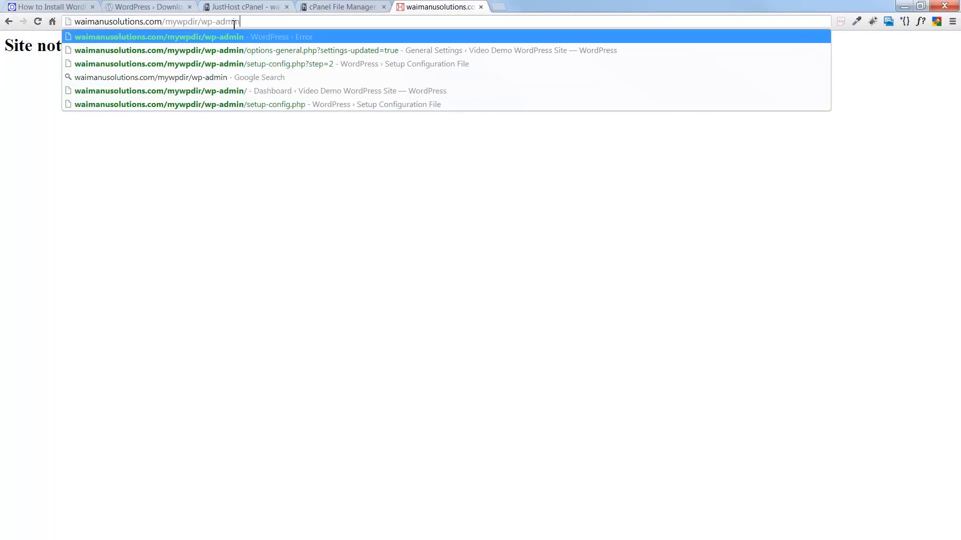
key("Return")
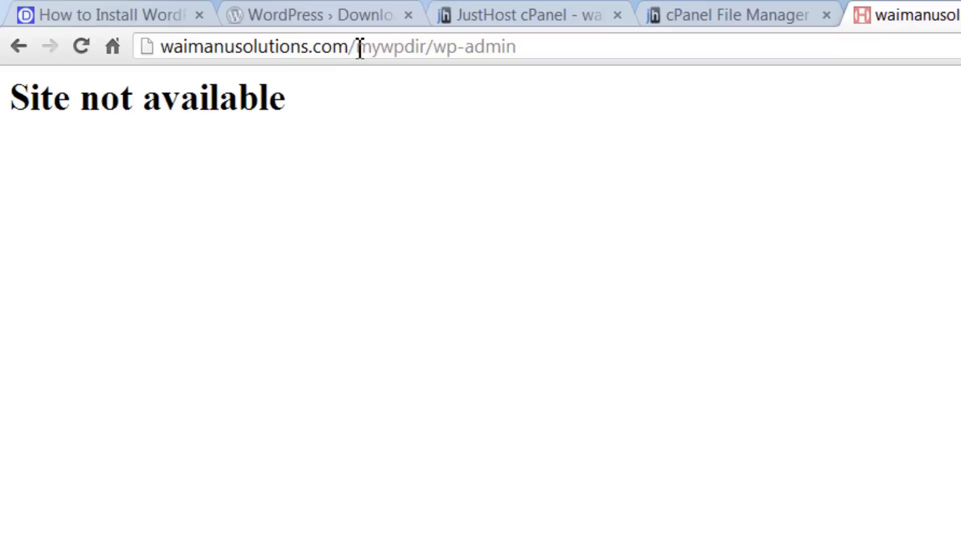
left_click_drag(357, 45, 526, 41)
left_click(438, 56)
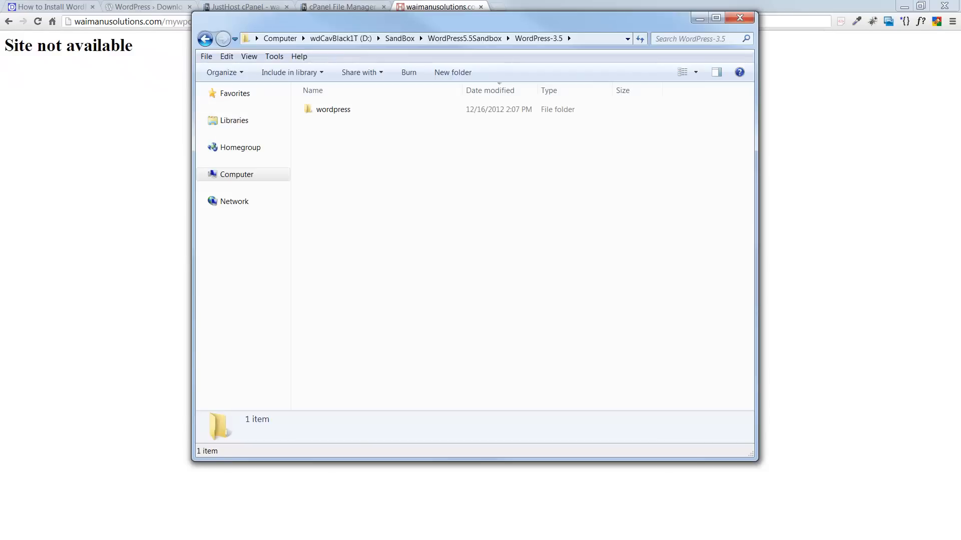
- Open the local wordpress folder in Explorer and locate its wp-admin folder
double_click(334, 109)
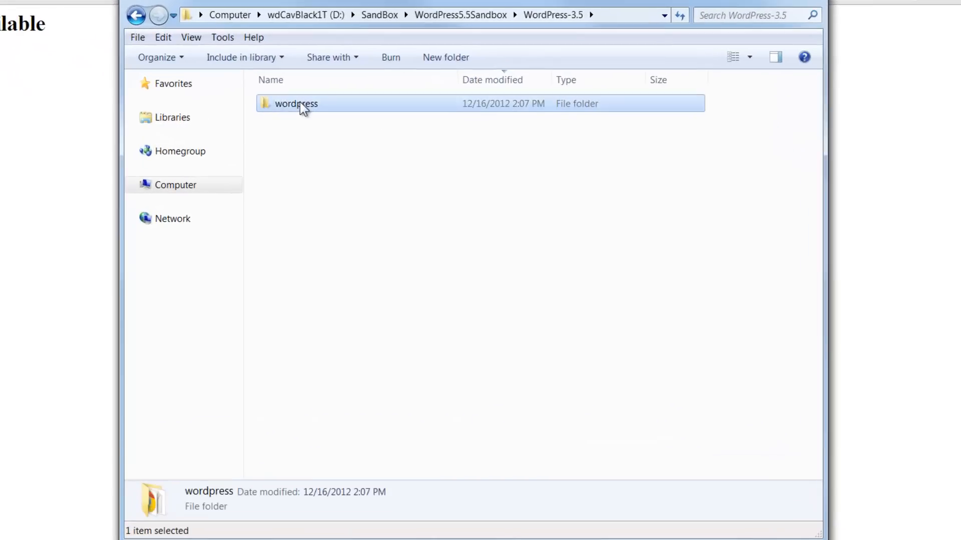
left_click(305, 345)
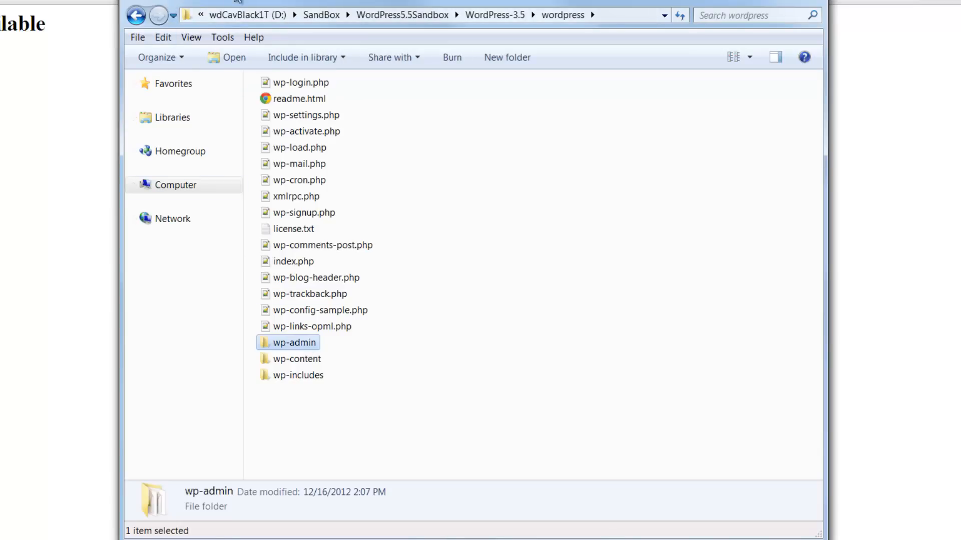
left_click_drag(237, 3, 224, 34)
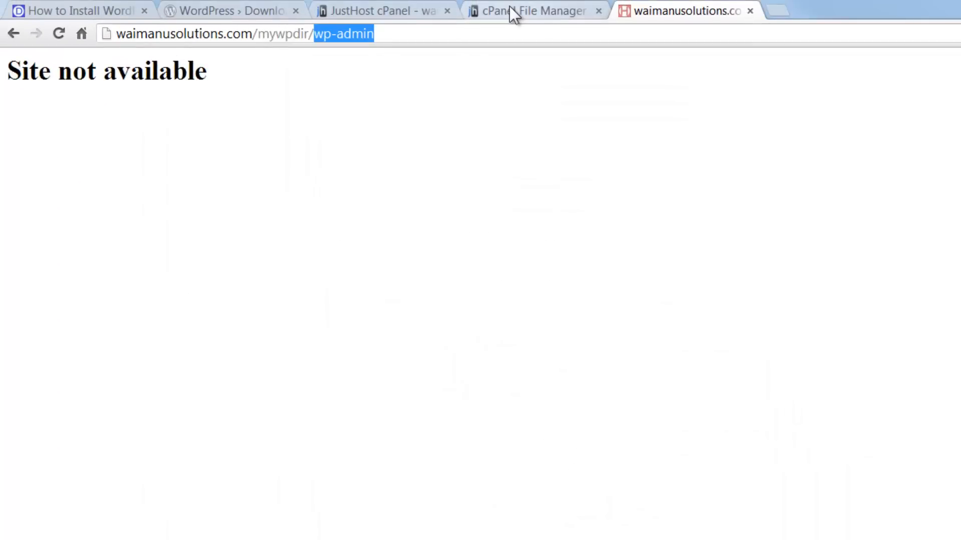
- Reload the site's wp-admin address and compare it with the tutorial's screen print 1
left_click(110, 7)
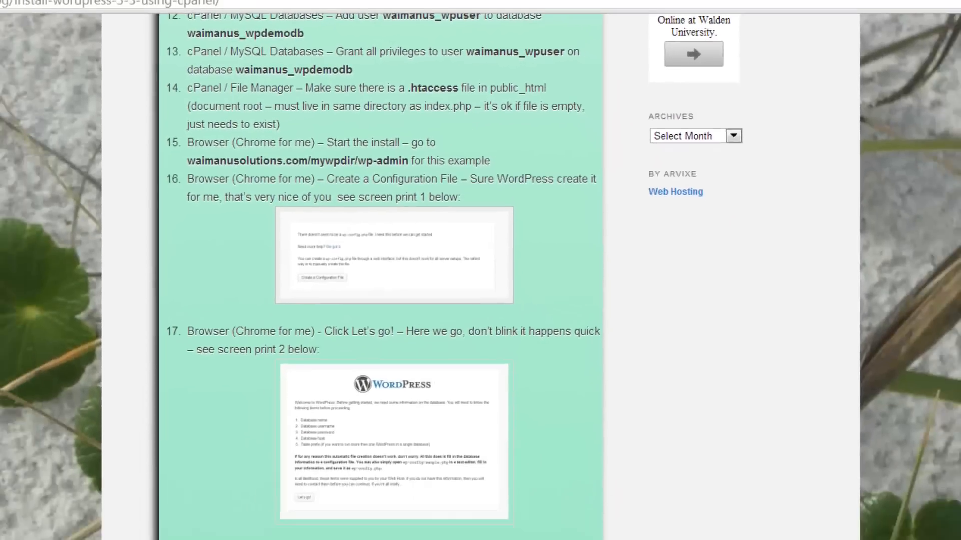
left_click(435, 7)
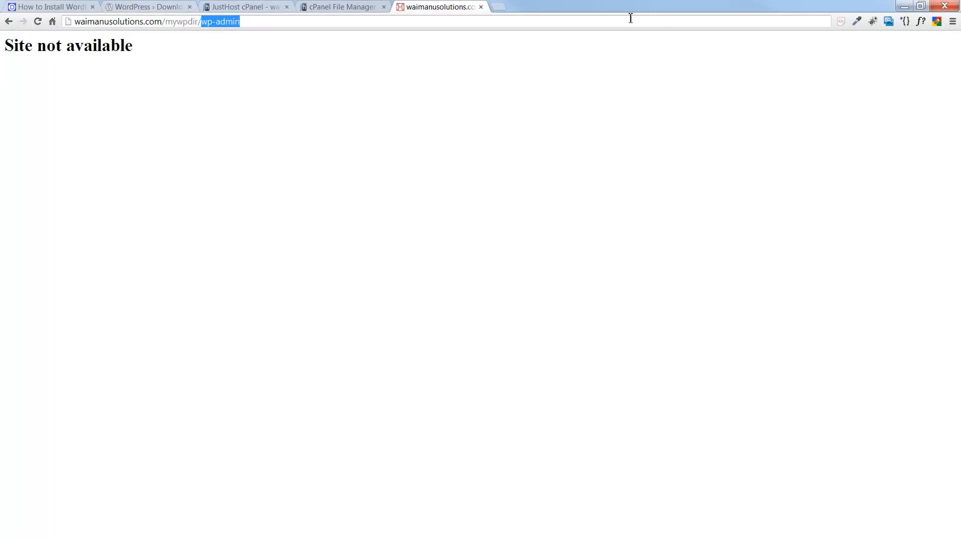
left_click(510, 23)
key("Return")
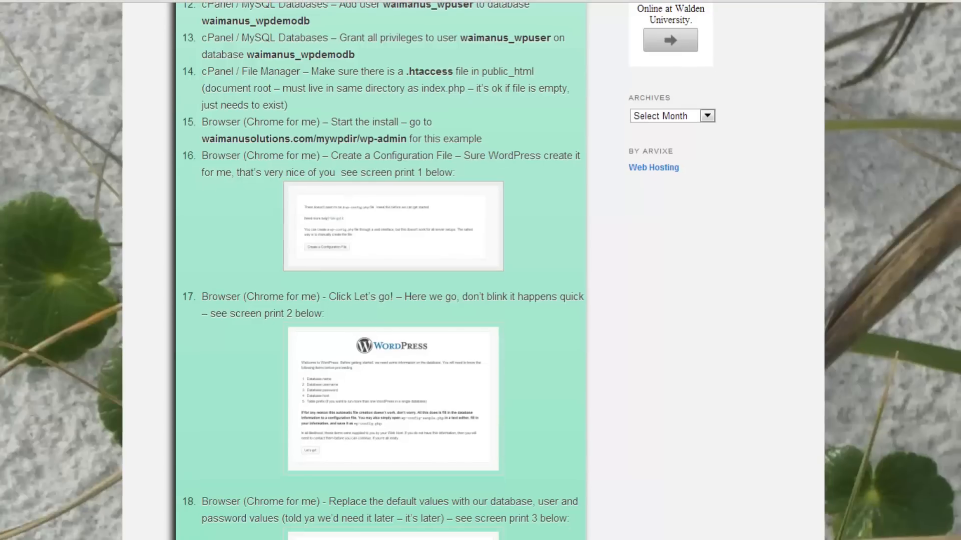
left_click(349, 213)
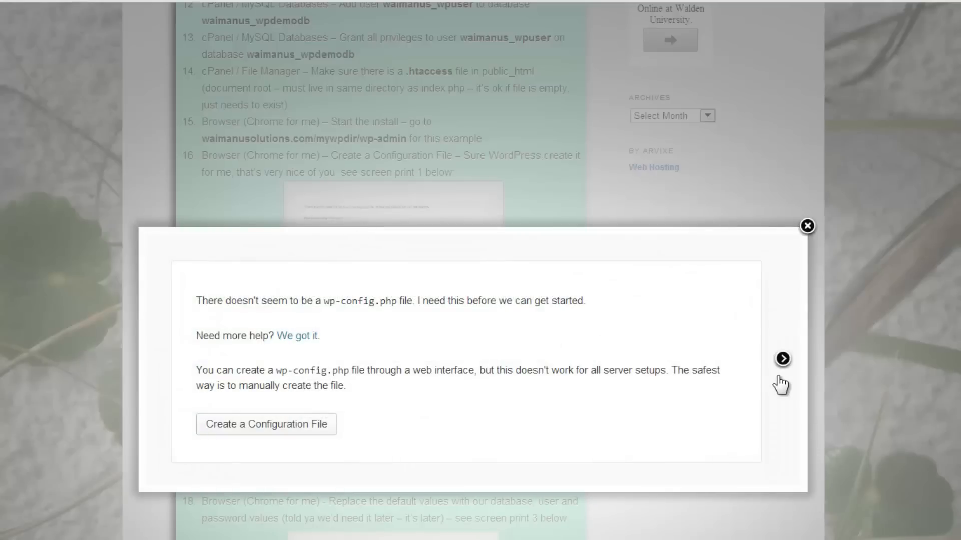
left_click(806, 227)
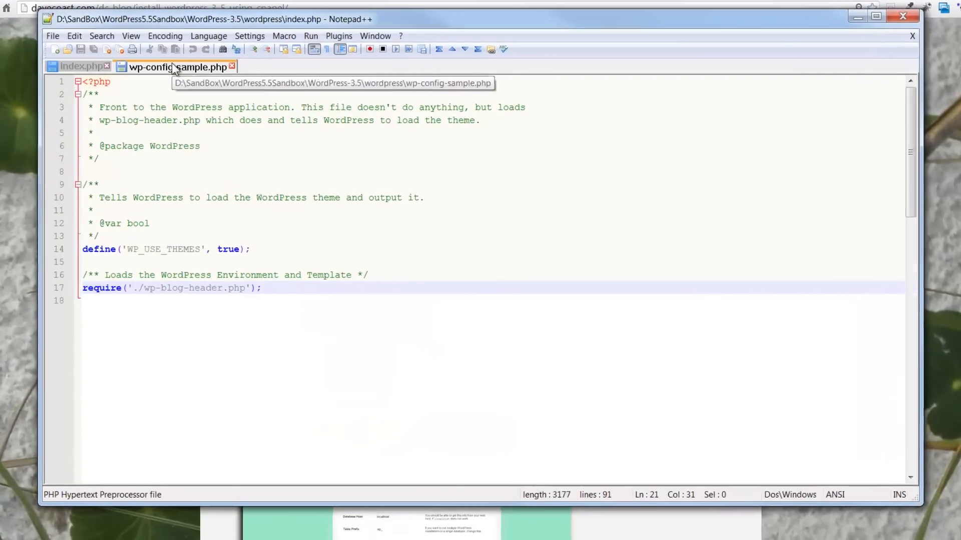
- Review the DB_NAME, DB_USER and DB_PASSWORD lines in wp-config-sample.php, then close Notepad++
left_click(200, 72)
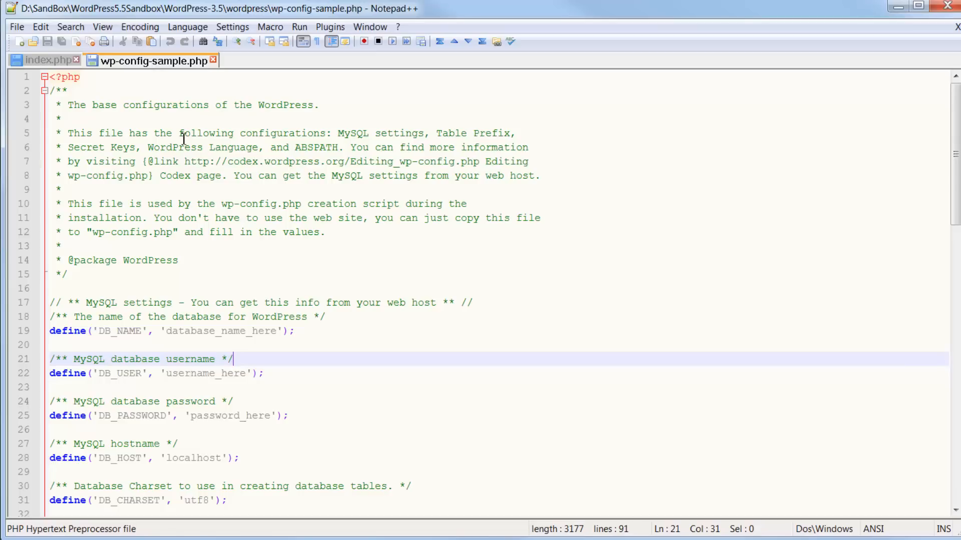
left_click(192, 161)
scroll(194, 161, "down", 4)
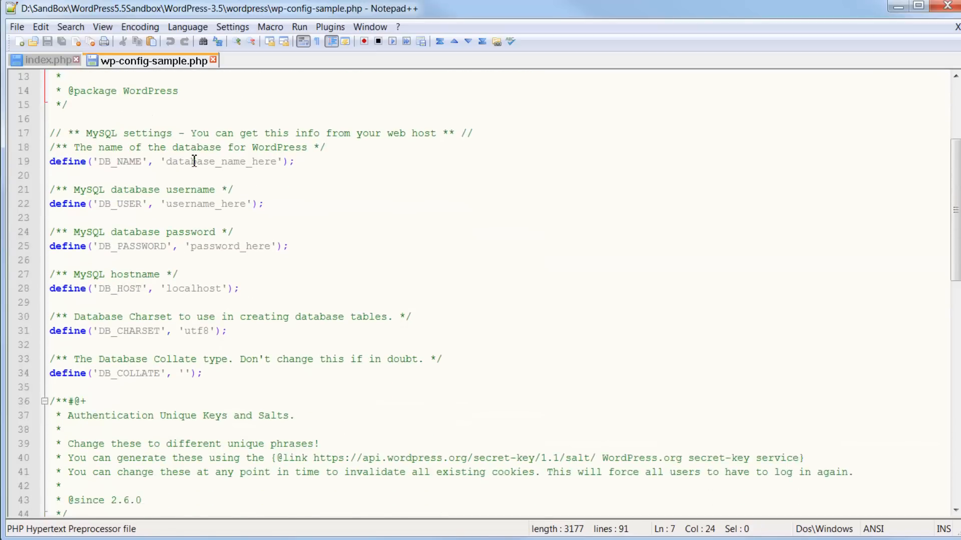
scroll(194, 161, "down", 1)
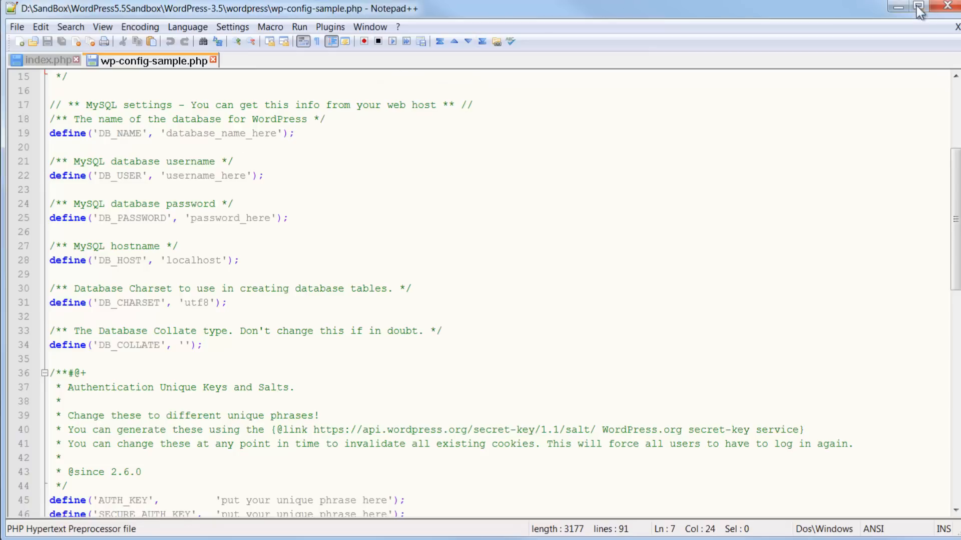
left_click(946, 6)
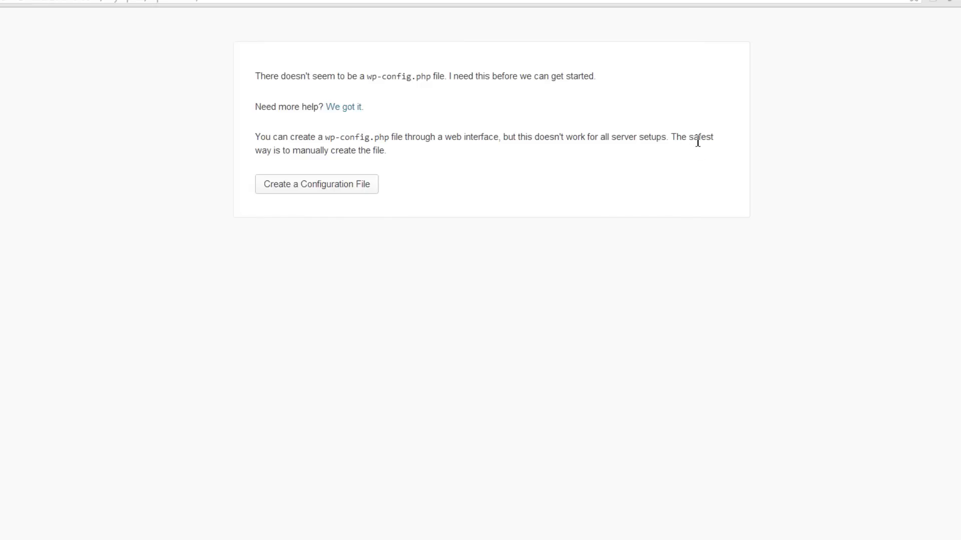
- Start the installer's Create a Configuration File process from the wp-admin page
left_click(305, 188)
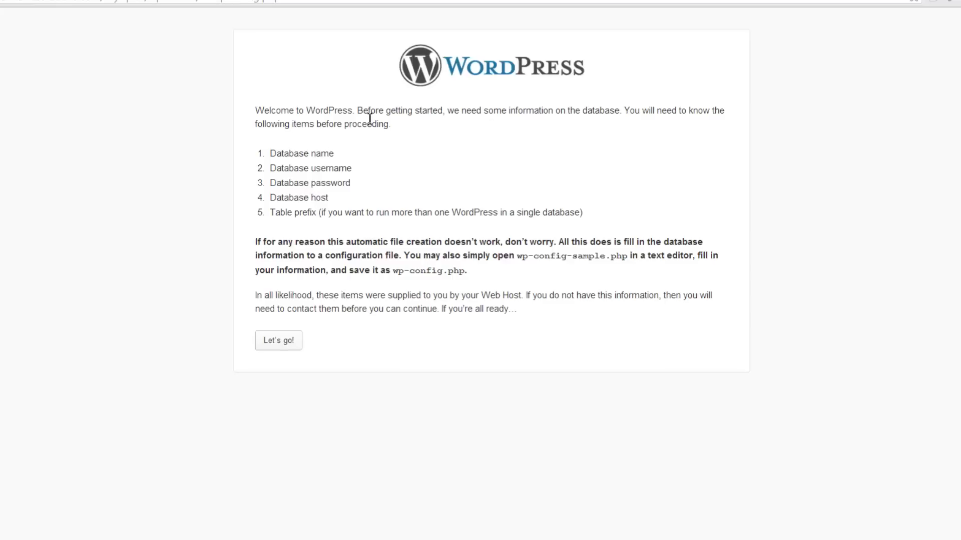
left_click(370, 0)
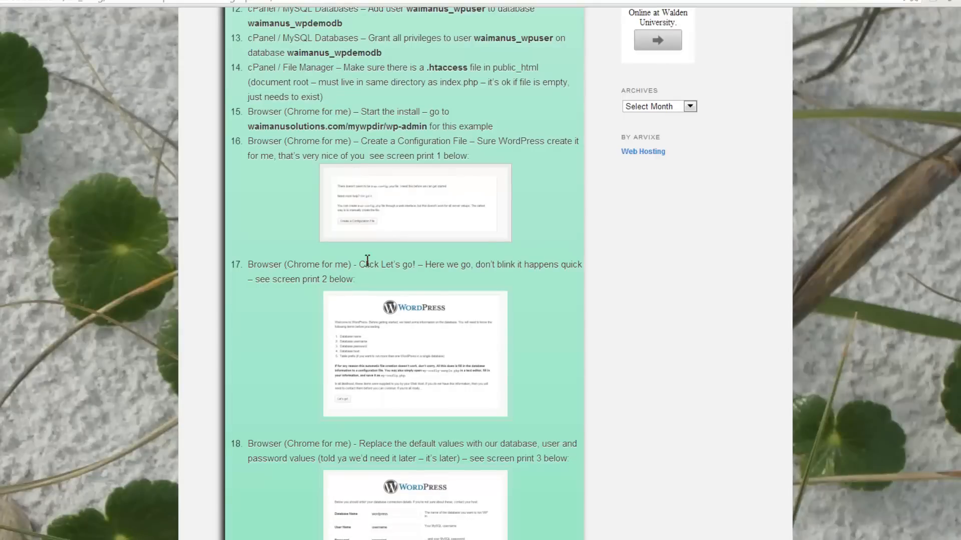
left_click(331, 326)
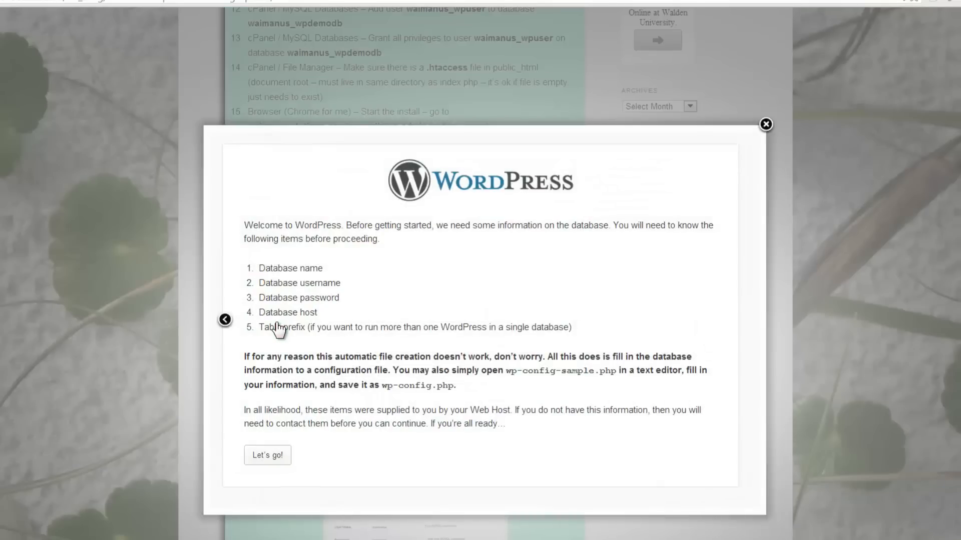
left_click(766, 127)
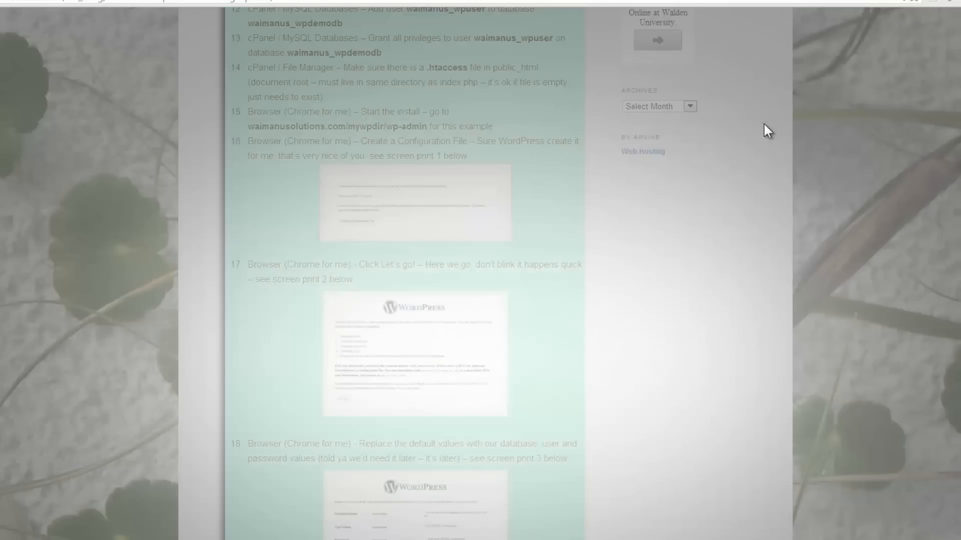
scroll(763, 124, "down", 5)
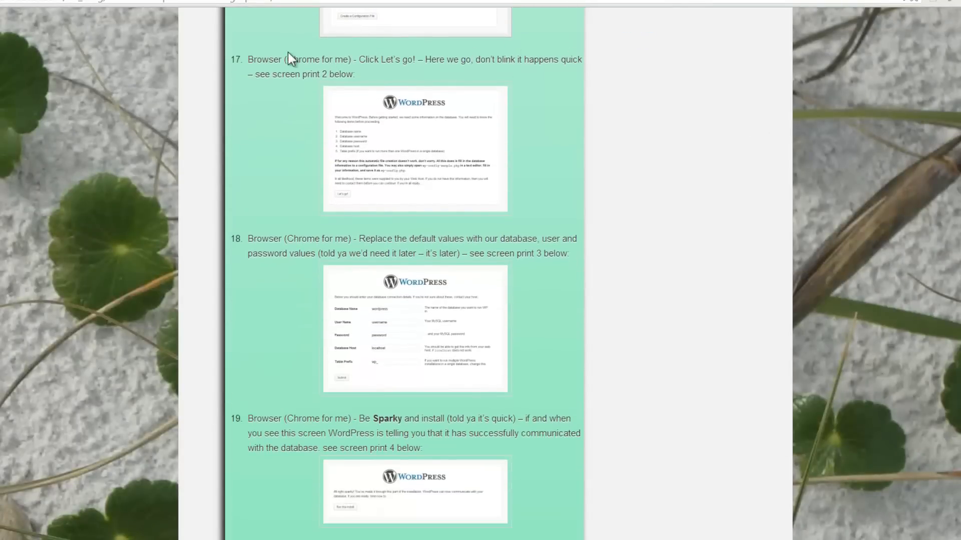
key("ctrl+Tab")
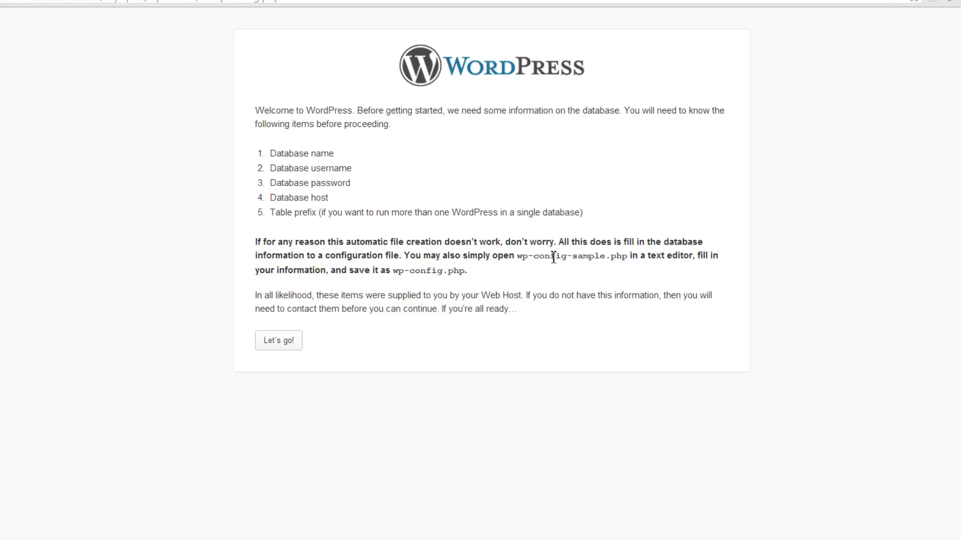
- Open the database connection form and enter waimanus_wpdemodb as the Database Name
left_click(278, 341)
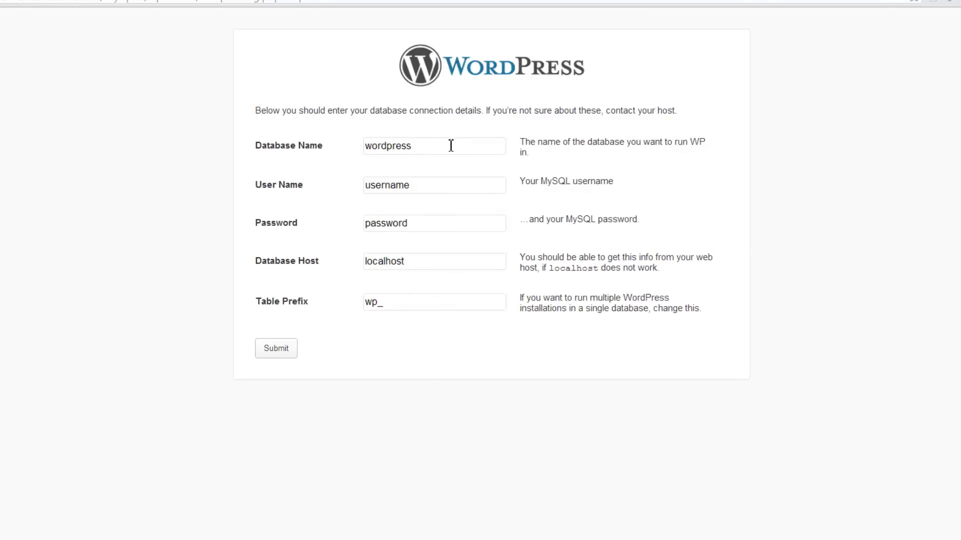
left_click(76, 0)
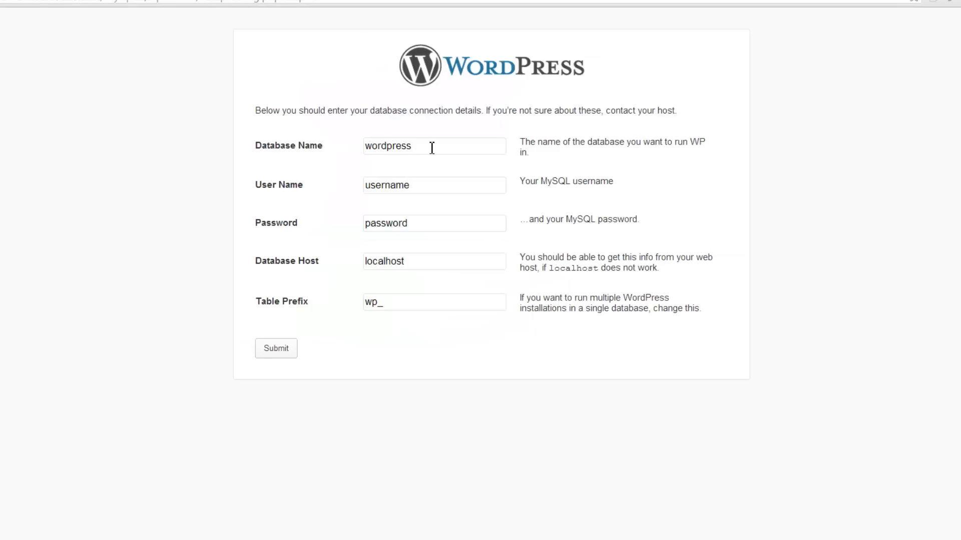
left_click_drag(430, 147, 345, 145)
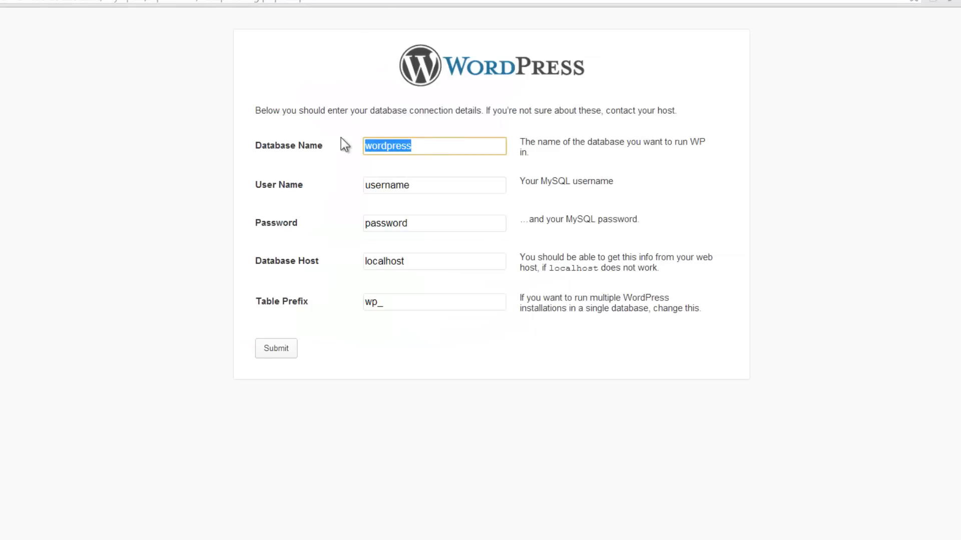
type("wai")
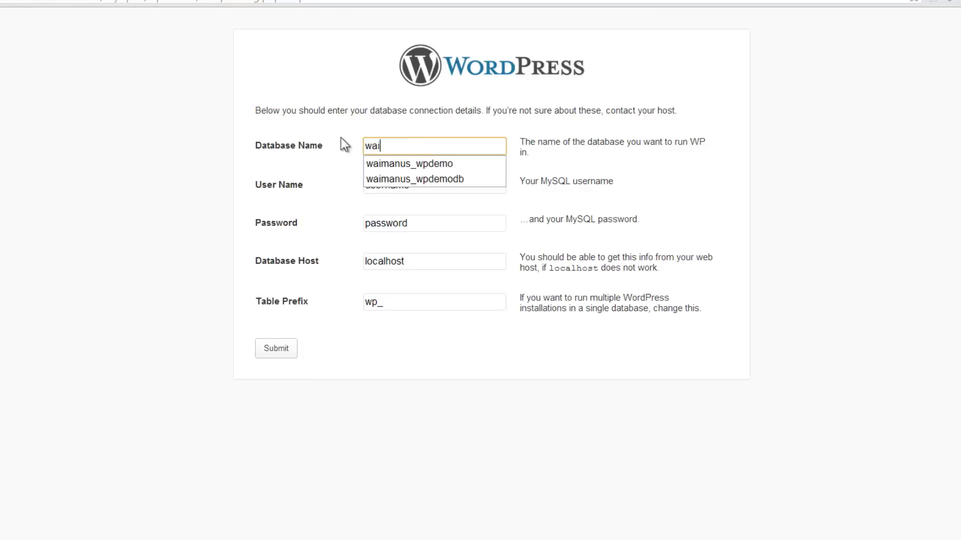
key("Down")
key("Down")
key("Return")
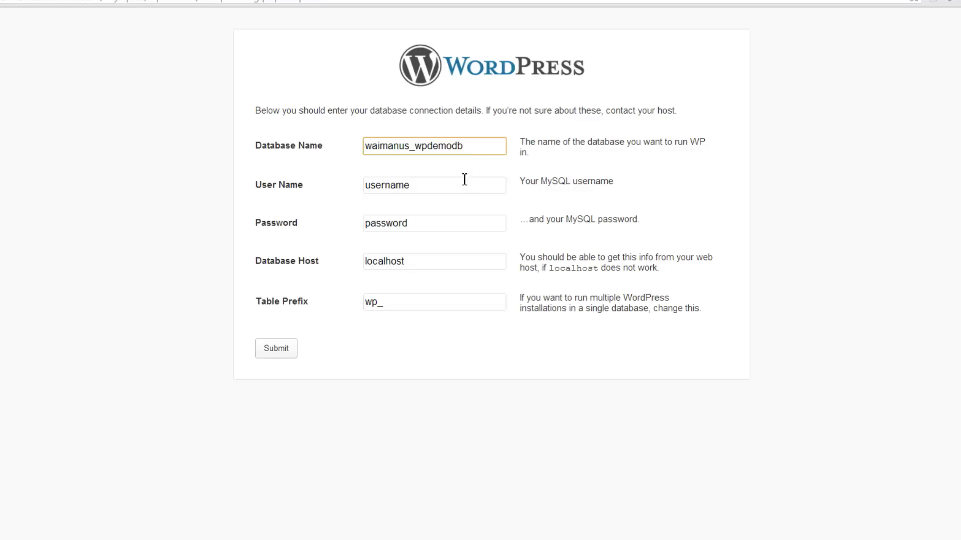
key("Tab")
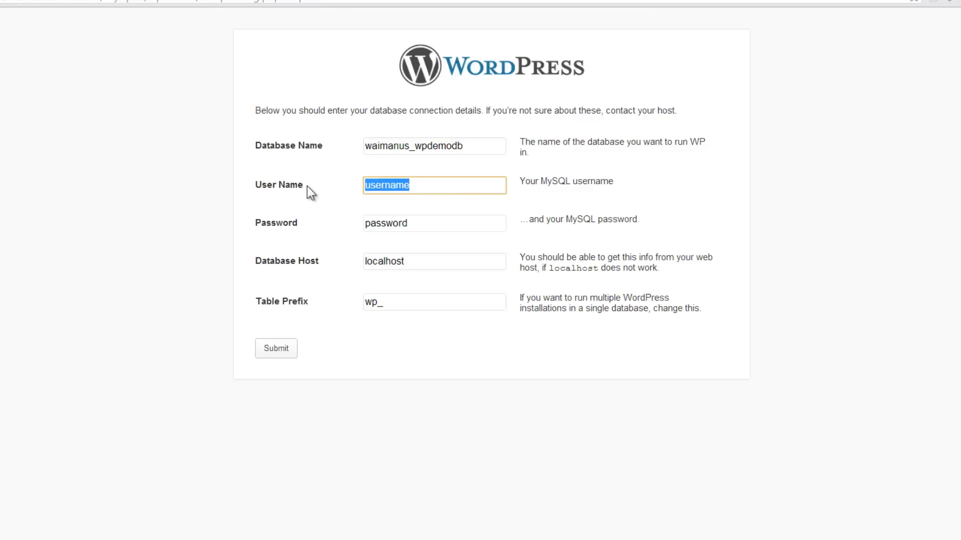
- Fill User Name waimanus_wpuser and the database password, then submit the connection details
type("w")
key("Down")
key("Return")
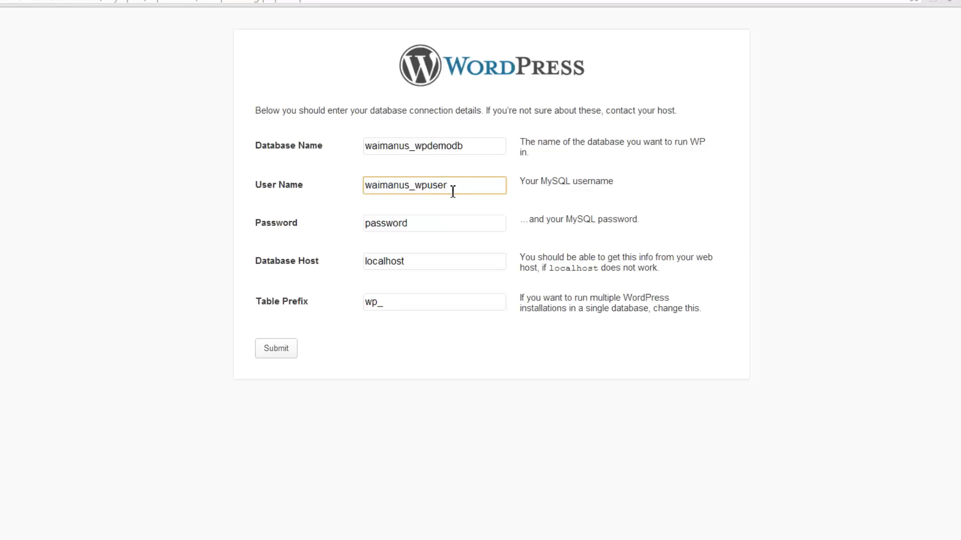
left_click(410, 223)
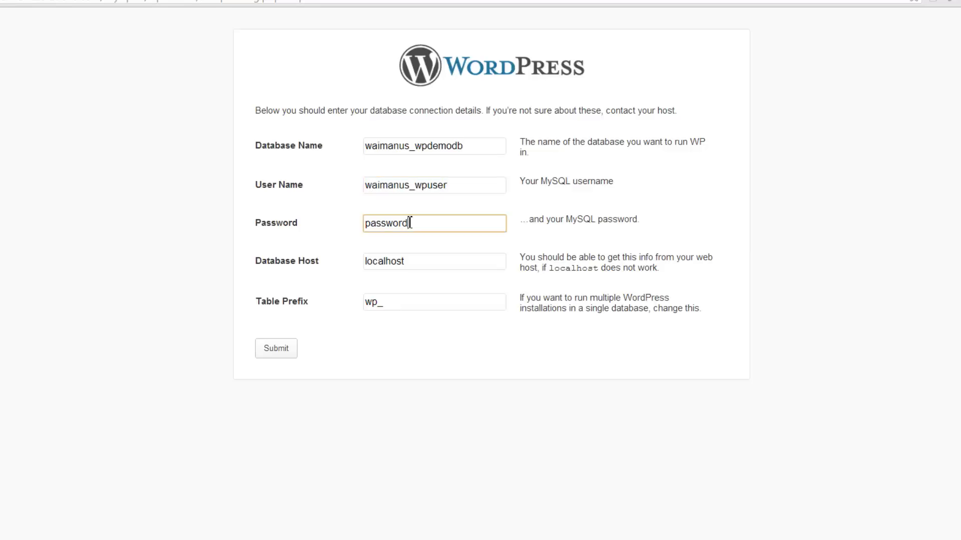
left_click_drag(410, 223, 320, 217)
type("wp")
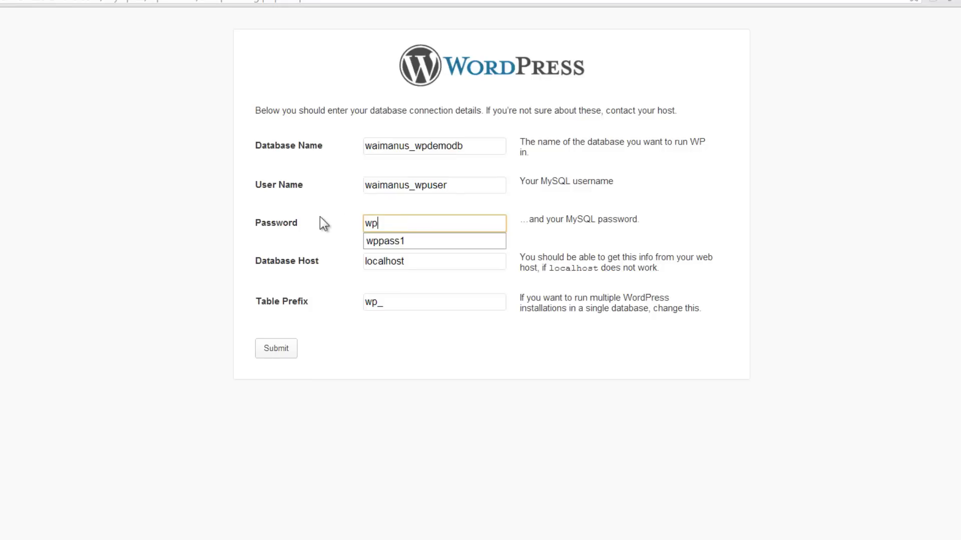
type("pass1")
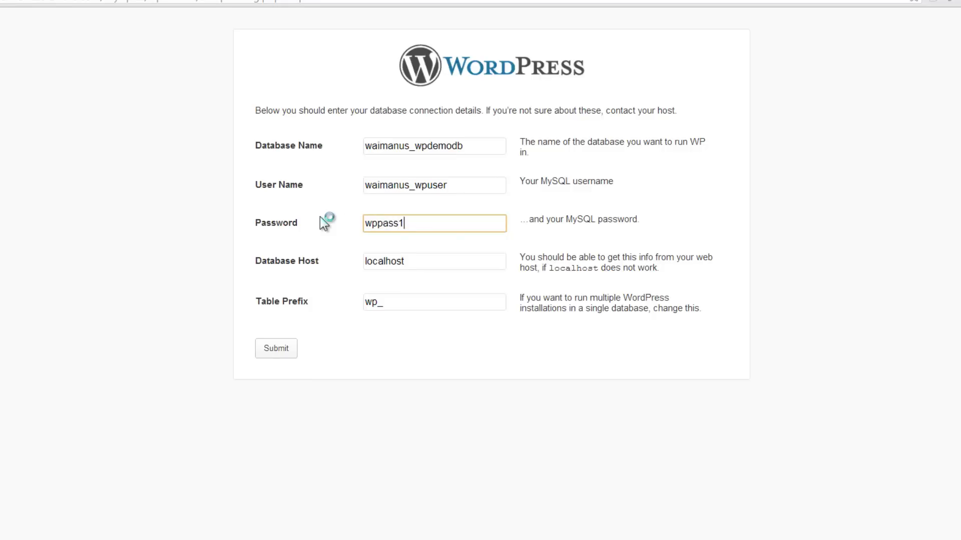
key("Return")
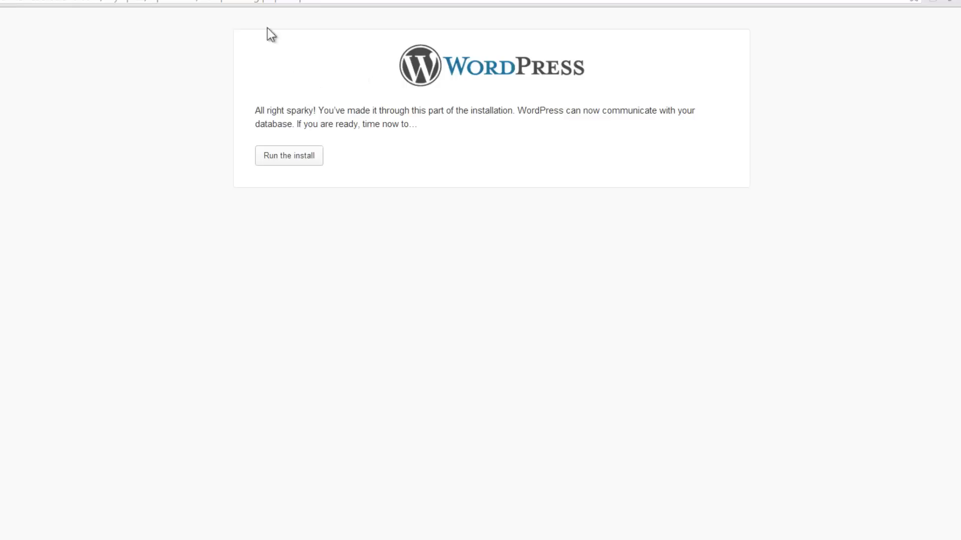
left_click(150, 1)
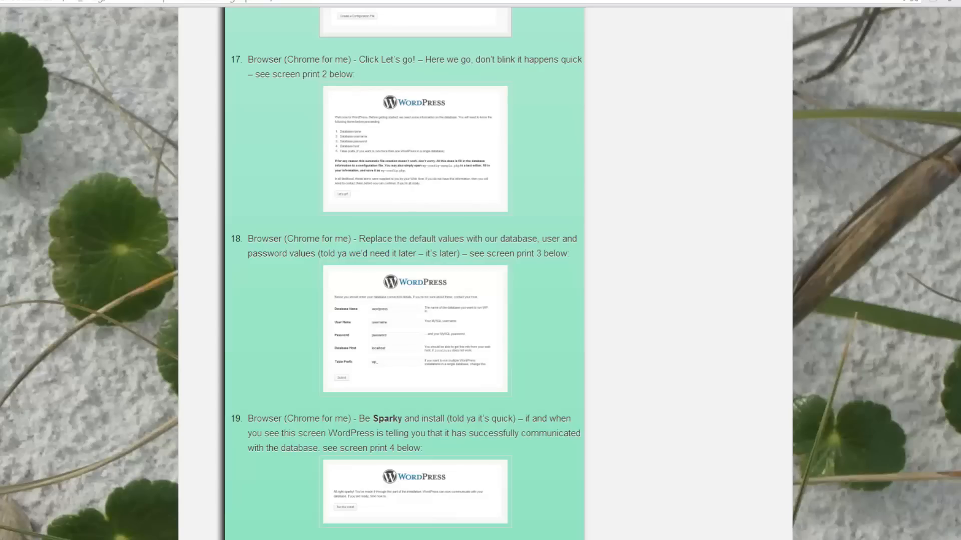
left_click(429, 331)
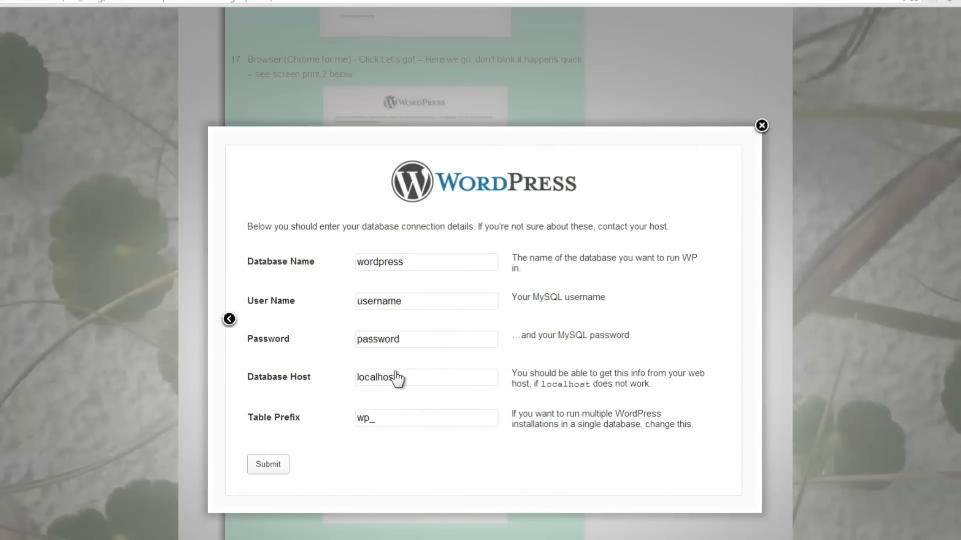
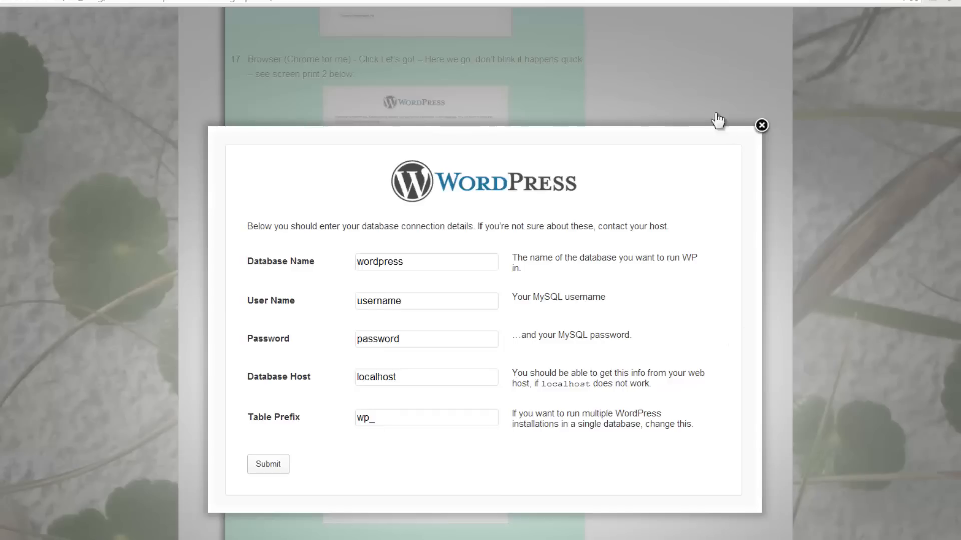
- Return to the cPanel home page and launch phpMyAdmin from the Databases section
left_click(701, 82)
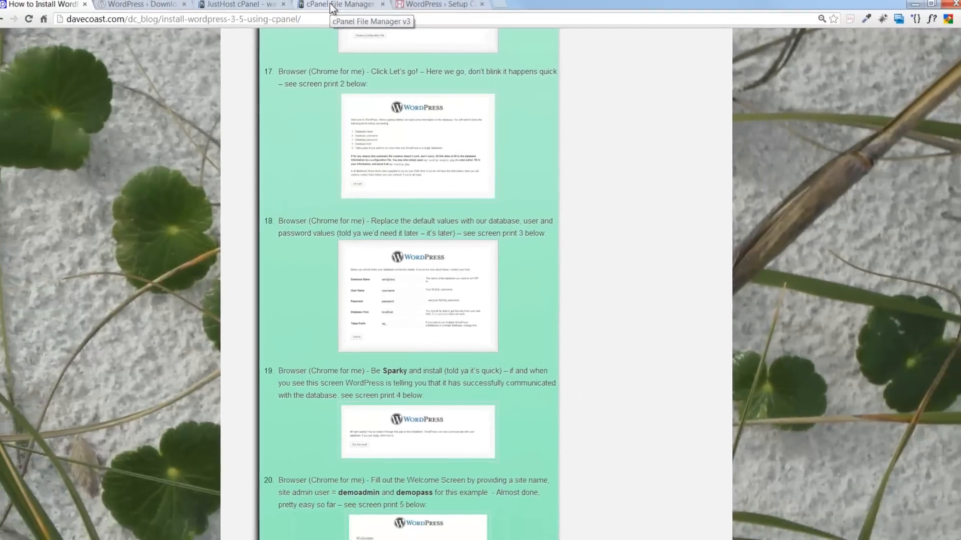
left_click(320, 8)
left_click(241, 7)
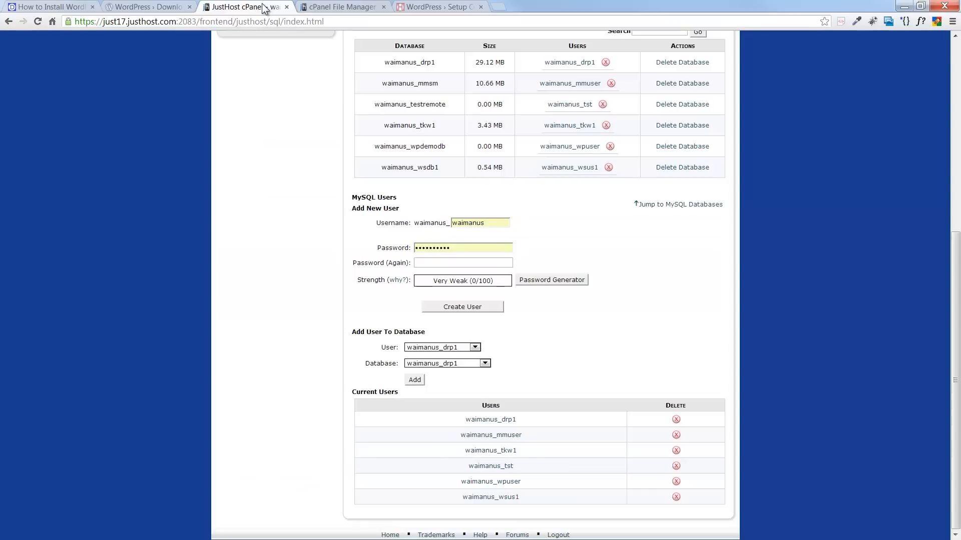
scroll(284, 190, "up", 7)
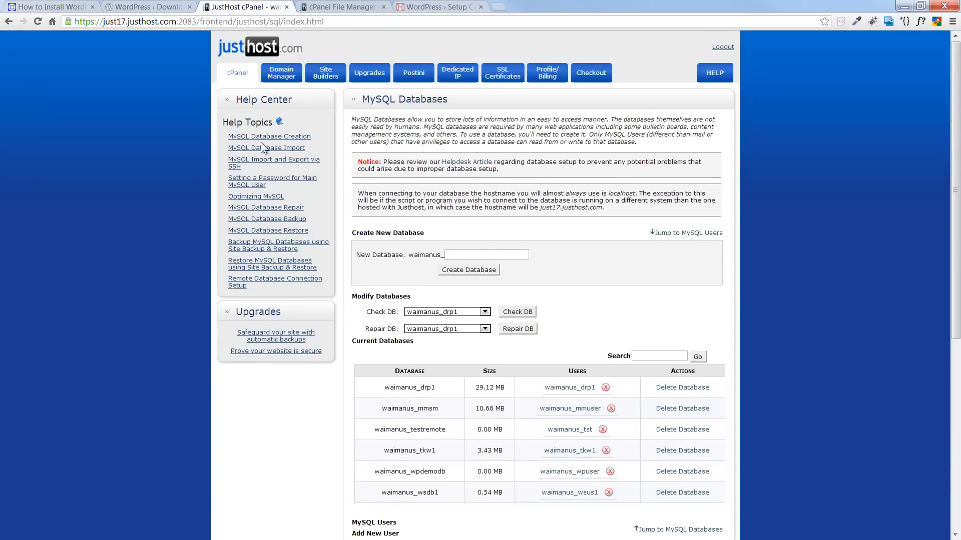
left_click(241, 71)
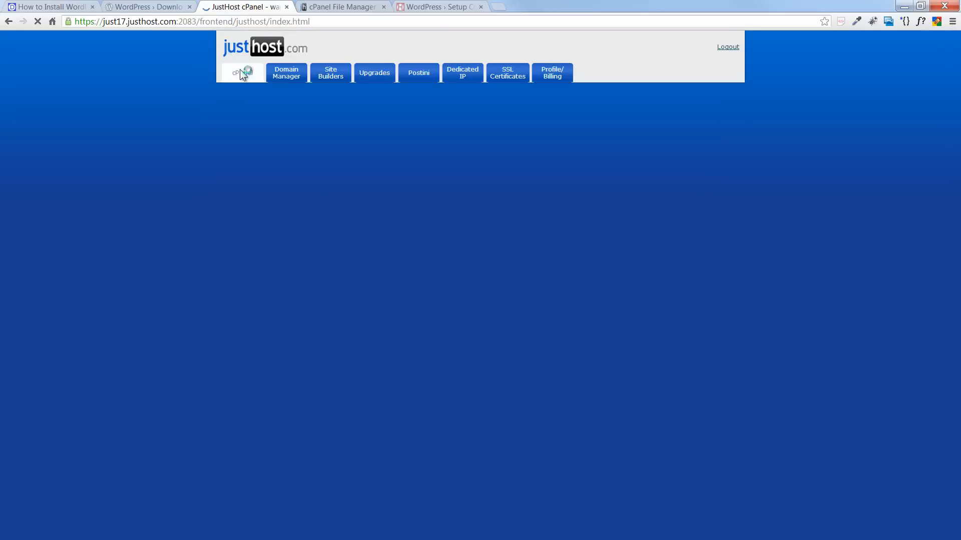
scroll(470, 191, "down", 4)
scroll(469, 191, "down", 3)
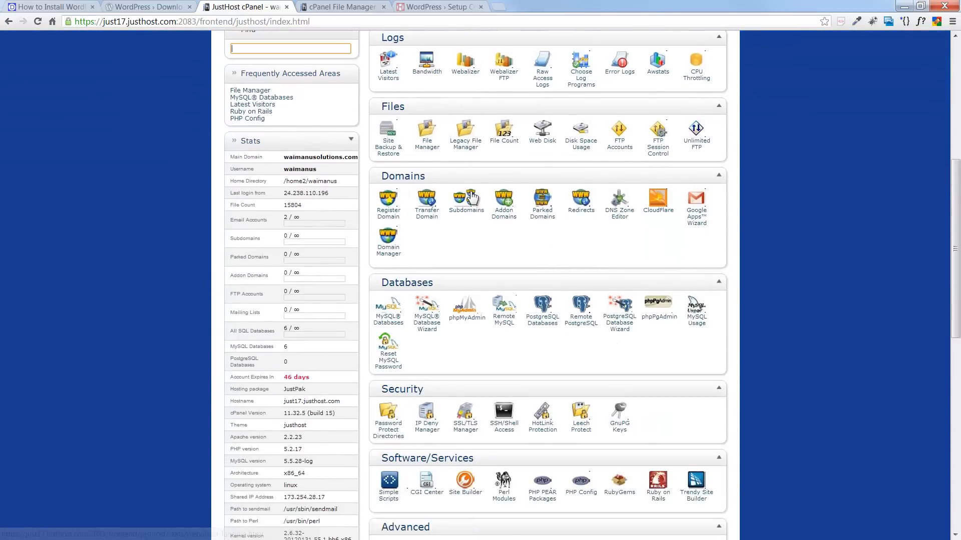
left_click(466, 248)
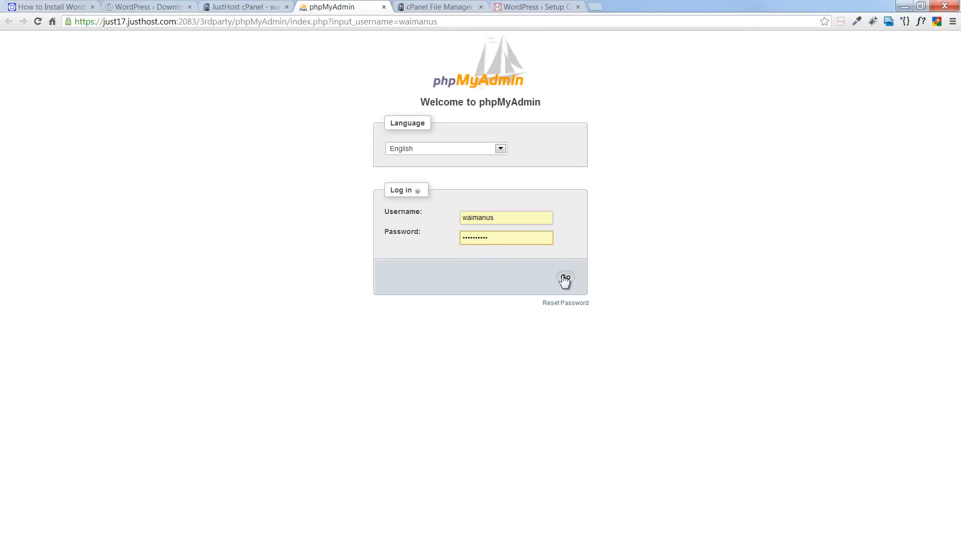
- Log in to phpMyAdmin, confirm the _wpdemodb database has no tables, and go back to the guide
left_click(564, 280)
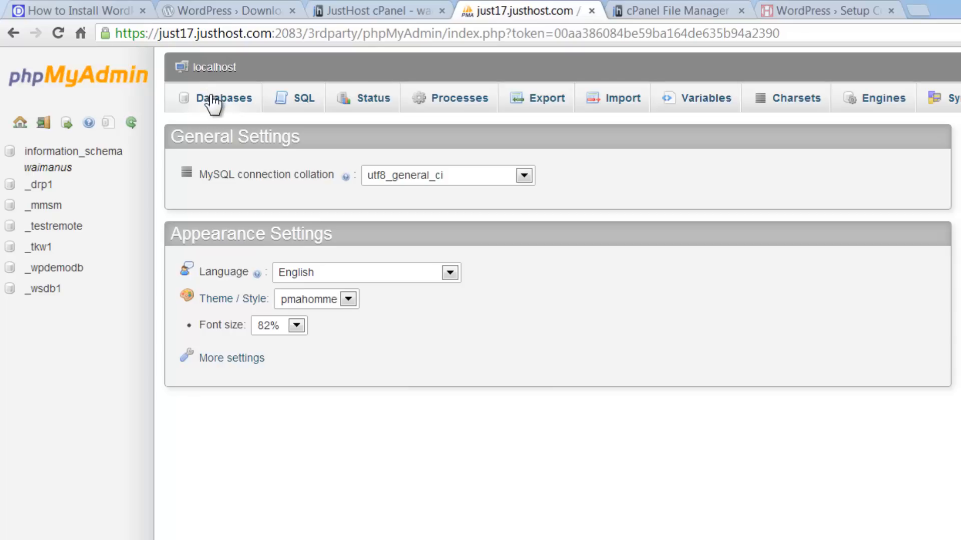
left_click(59, 270)
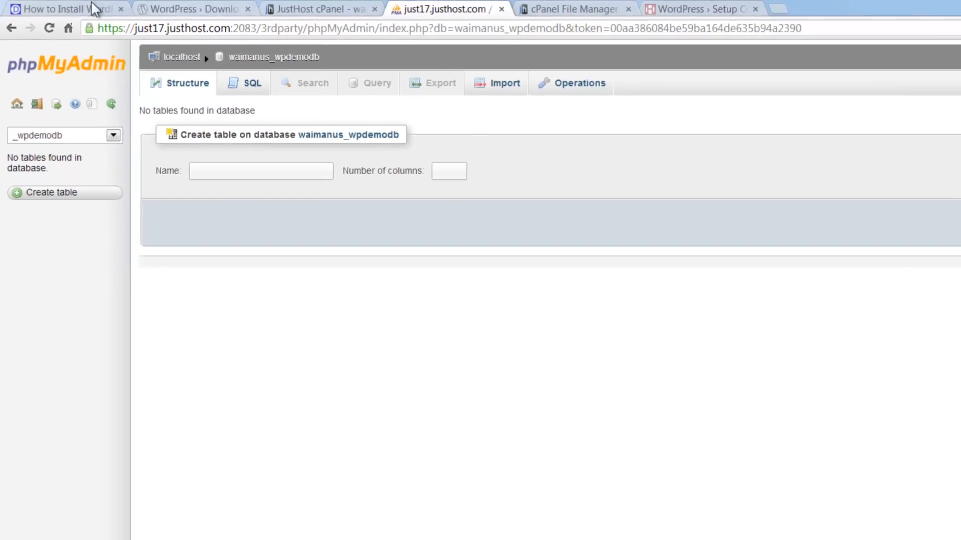
left_click(93, 8)
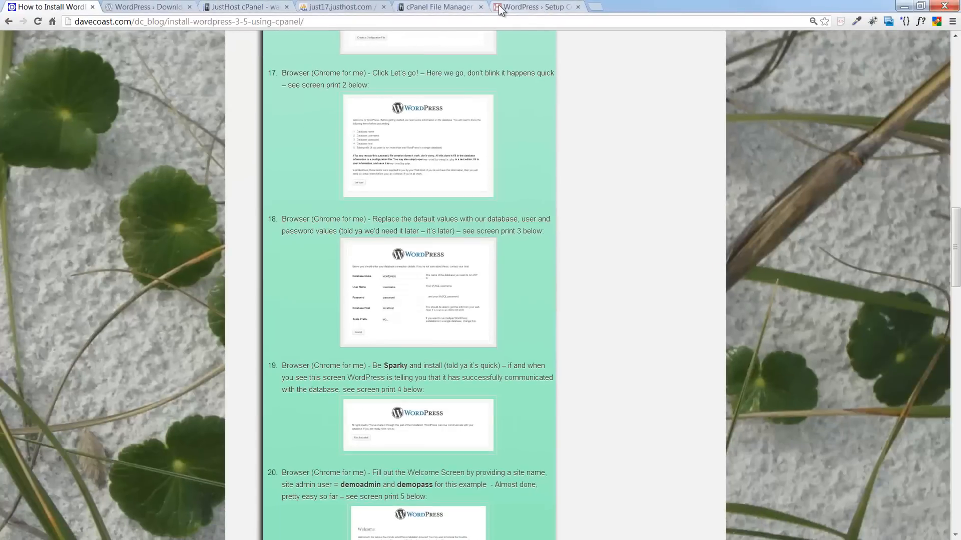
- Review the WordPress Setup page's connection message, briefly highlighting the word 'sparky'
left_click(428, 6)
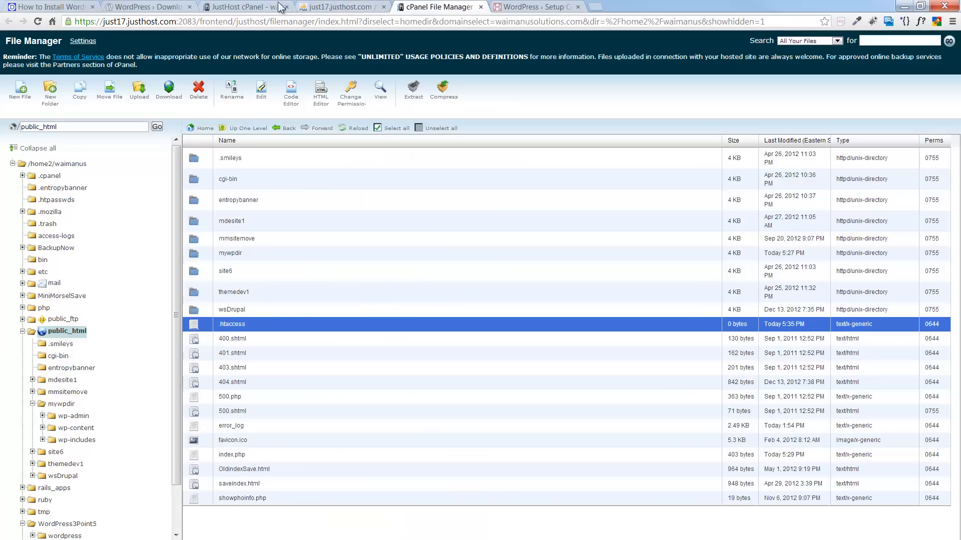
left_click(522, 7)
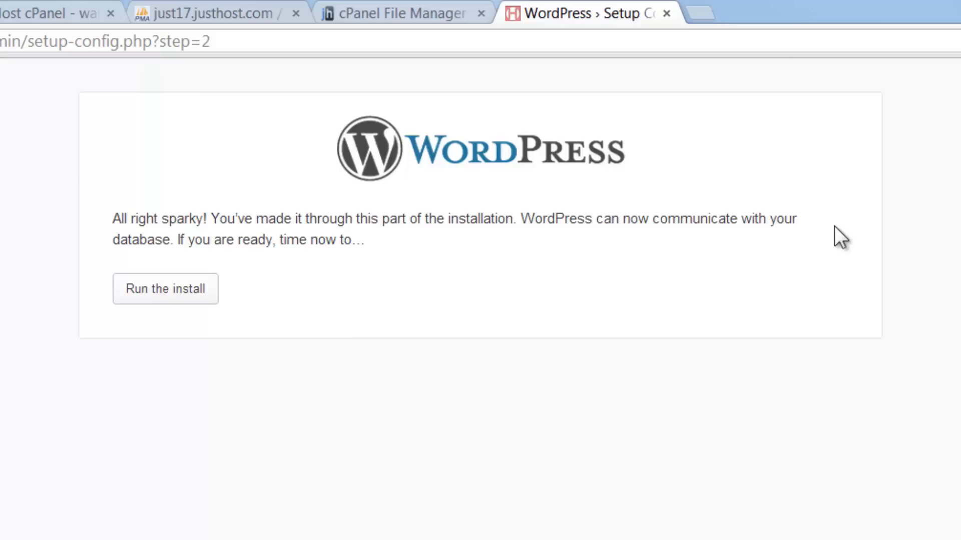
left_click_drag(161, 218, 206, 219)
left_click(279, 242)
- Compare the guide's database-details and connection-success screenshots, then run the WordPress install
left_click(10, 7)
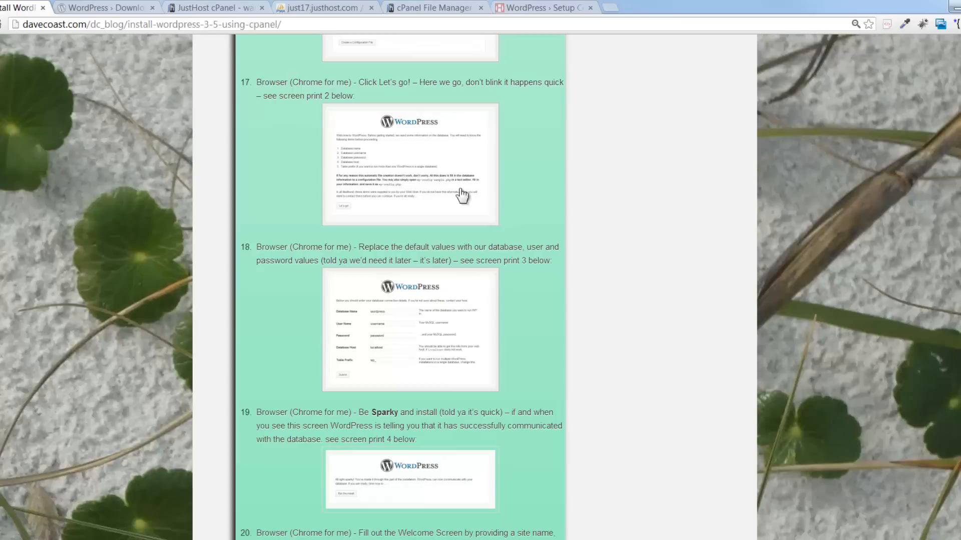
left_click(554, 296)
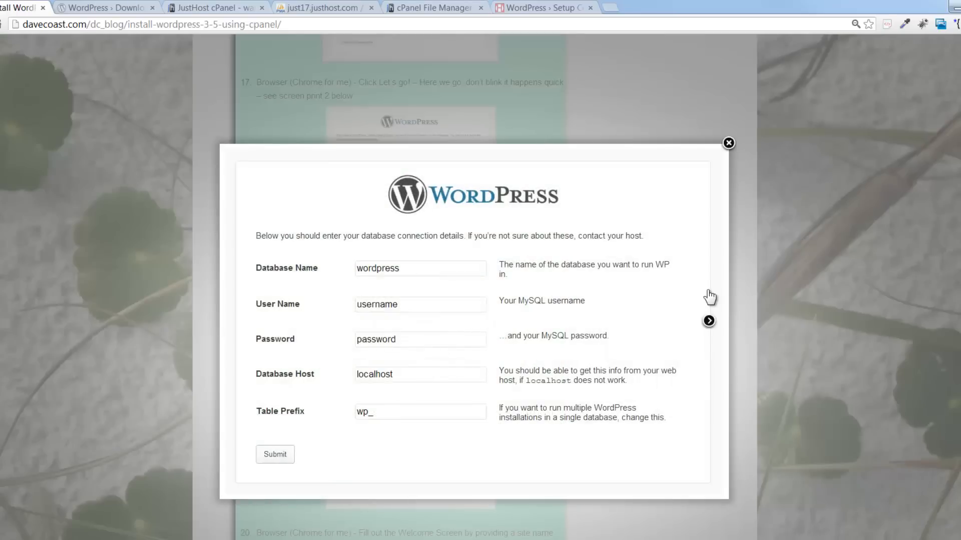
left_click(729, 143)
scroll(731, 145, "down", 5)
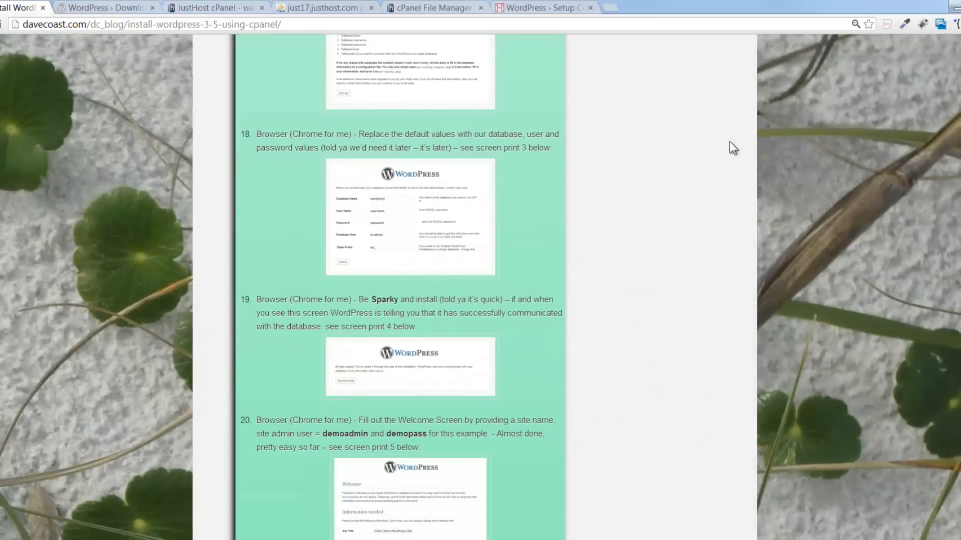
scroll(730, 143, "down", 1)
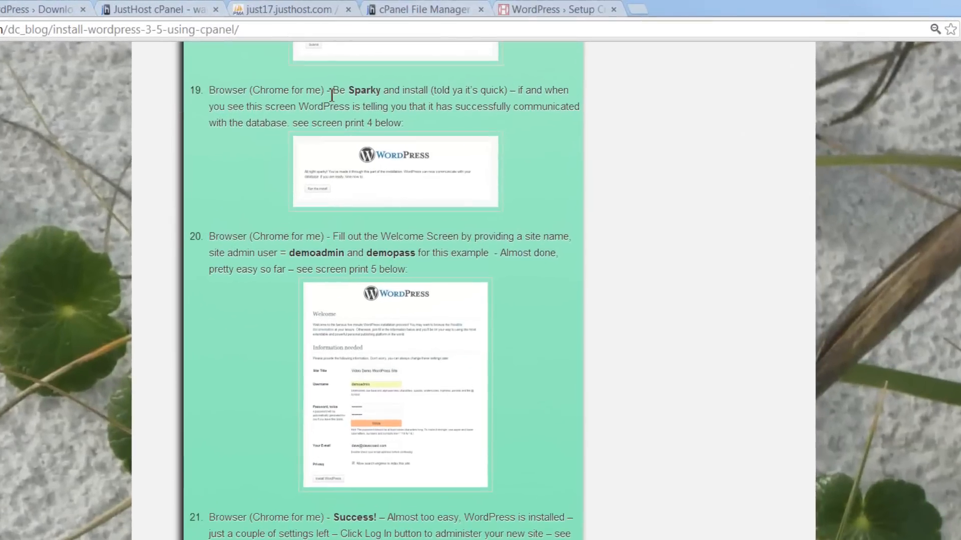
left_click(394, 178)
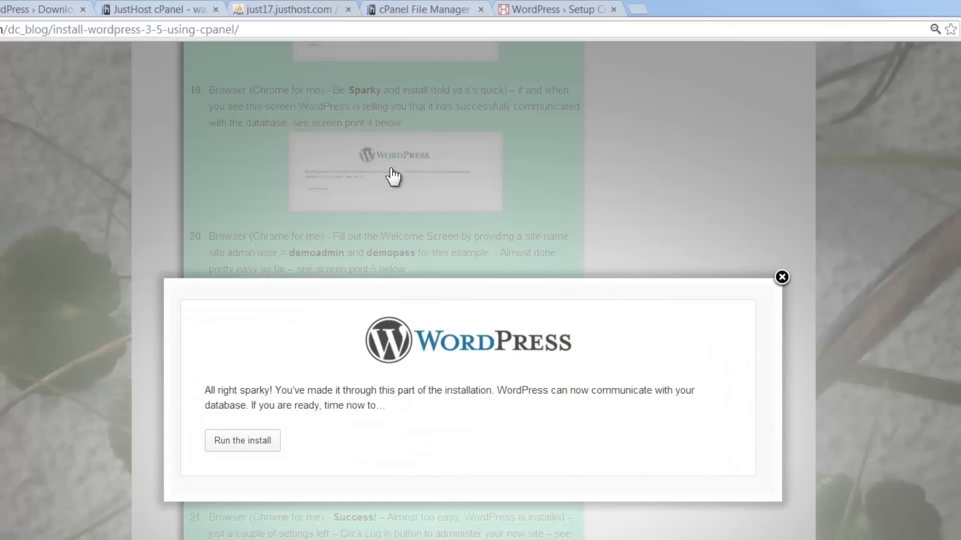
left_click(781, 277)
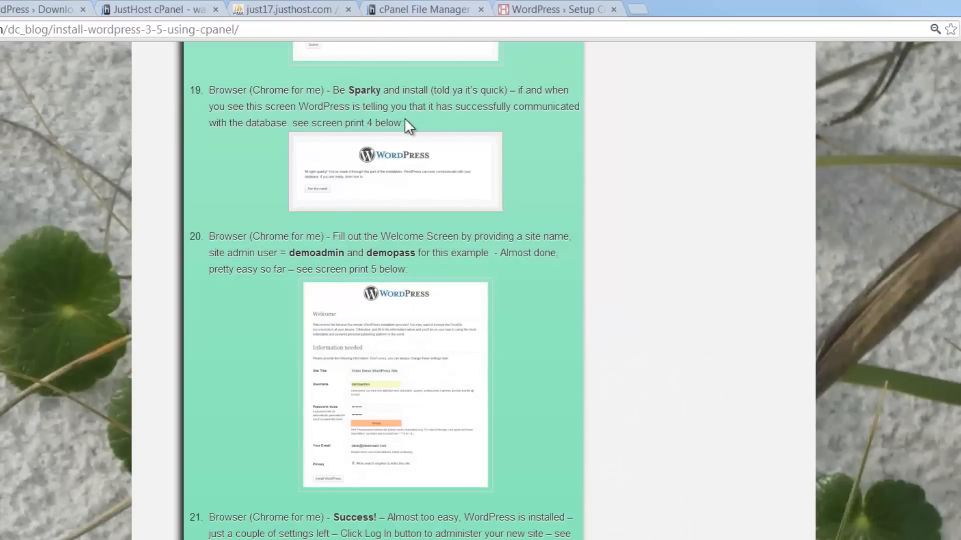
left_click(544, 8)
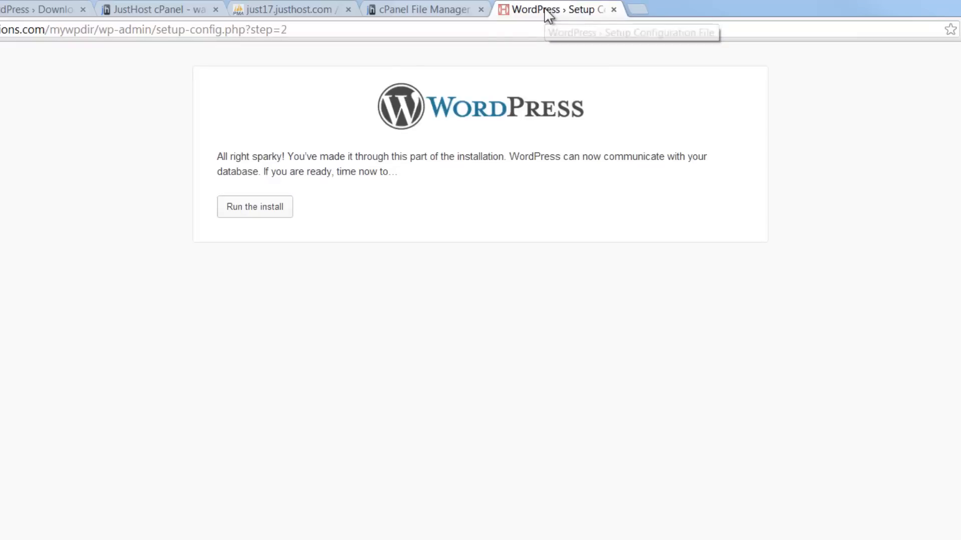
left_click(272, 210)
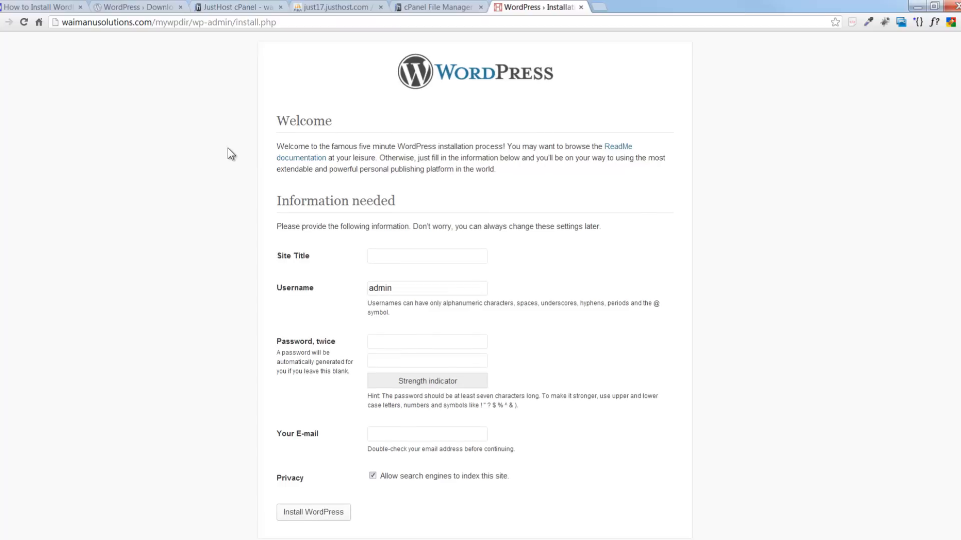
- Set the Site Title to the suggested 'Video Demo WordPress Site'
left_click(34, 9)
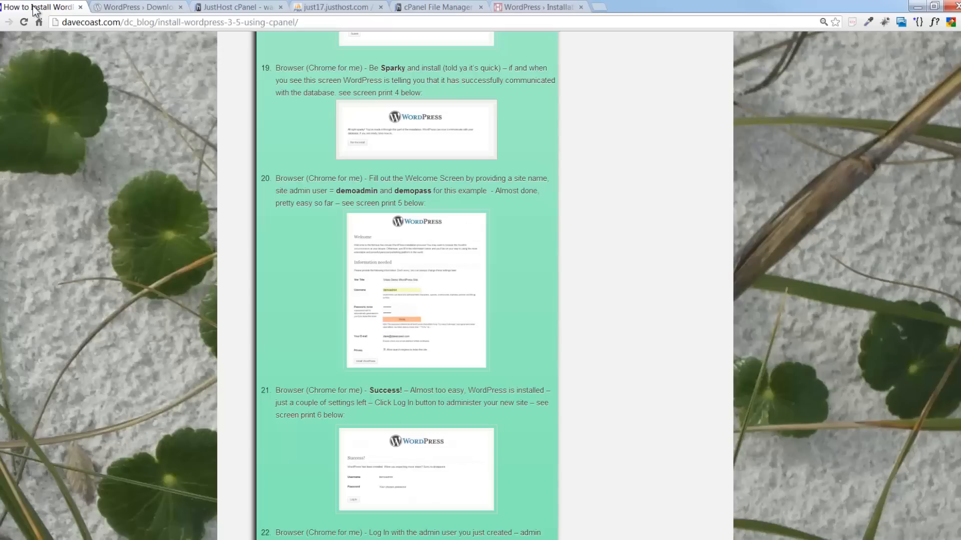
scroll(221, 230, "down", 3)
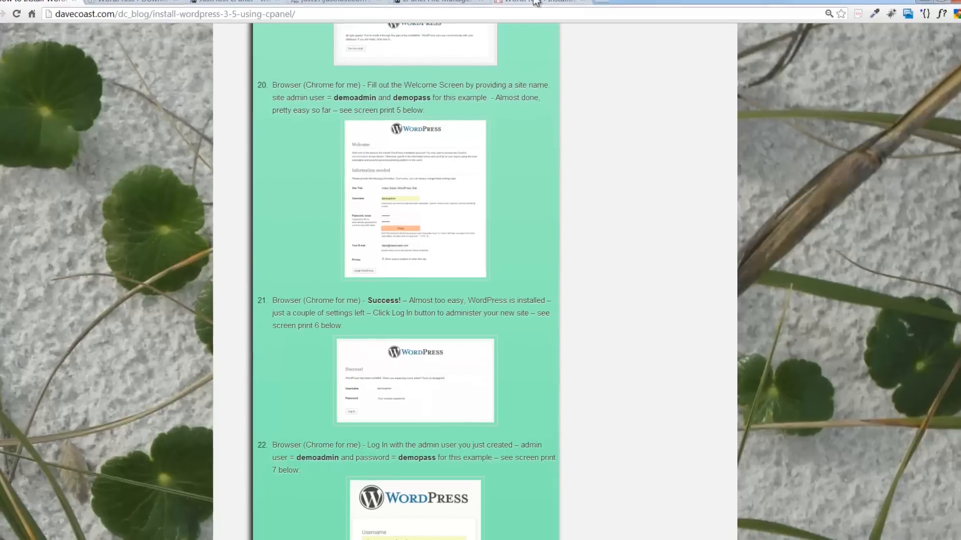
left_click(533, 6)
left_click(376, 232)
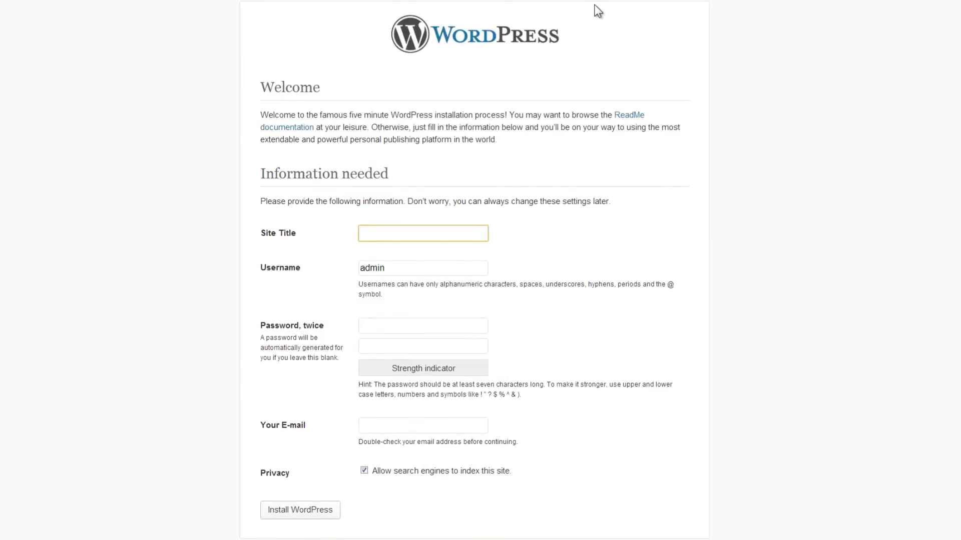
type("V")
key("Down")
key("Return")
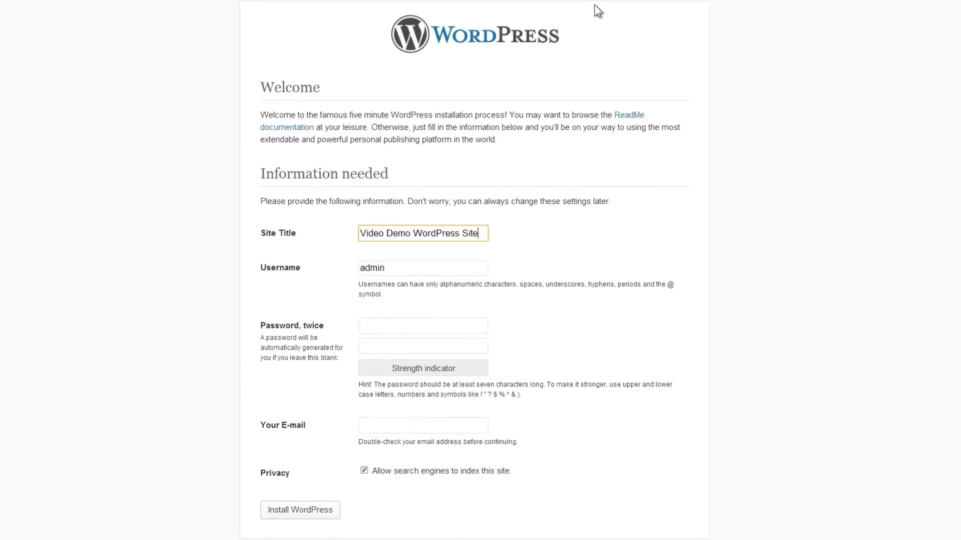
- Replace the default admin username with the suggested 'demo' username and enter the password twice
left_click(395, 269)
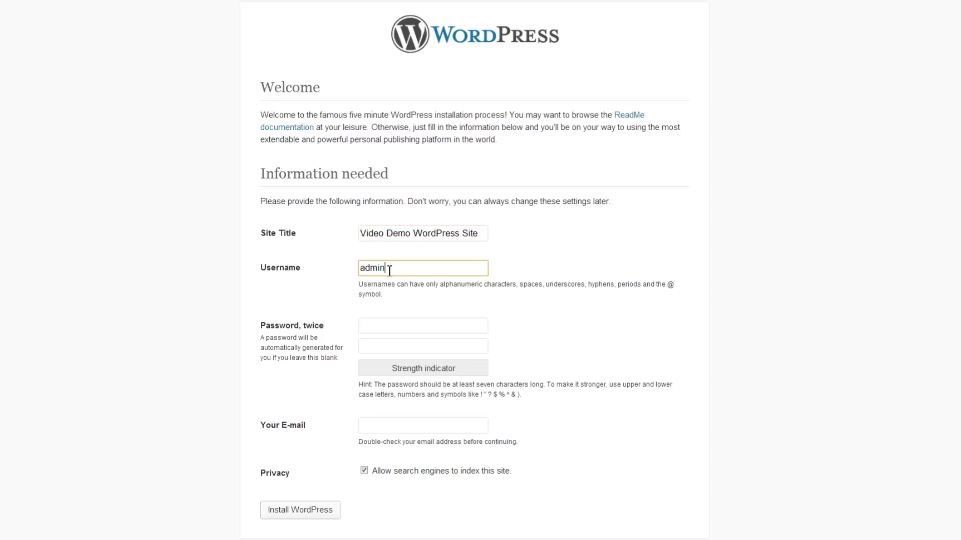
left_click_drag(395, 269, 254, 259)
type("demo")
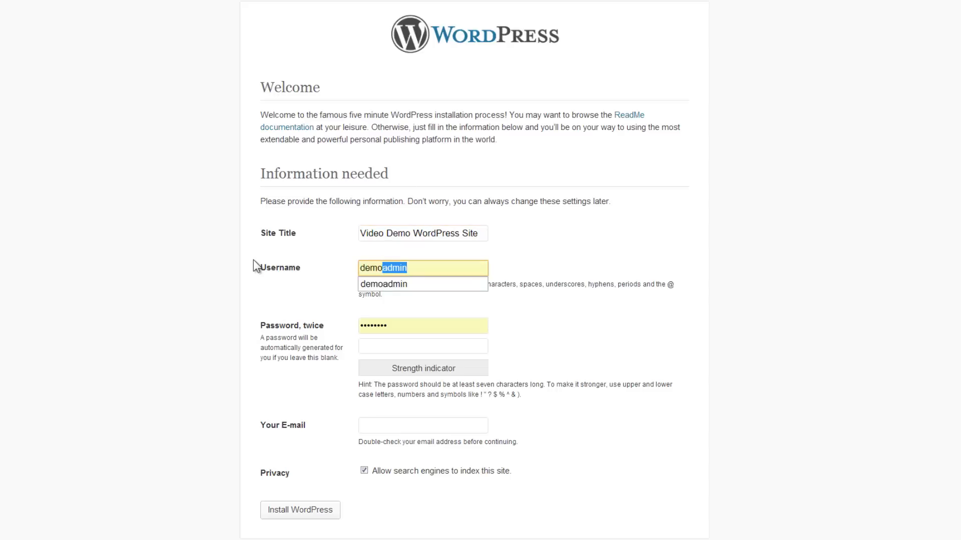
key("Tab")
type("••••••")
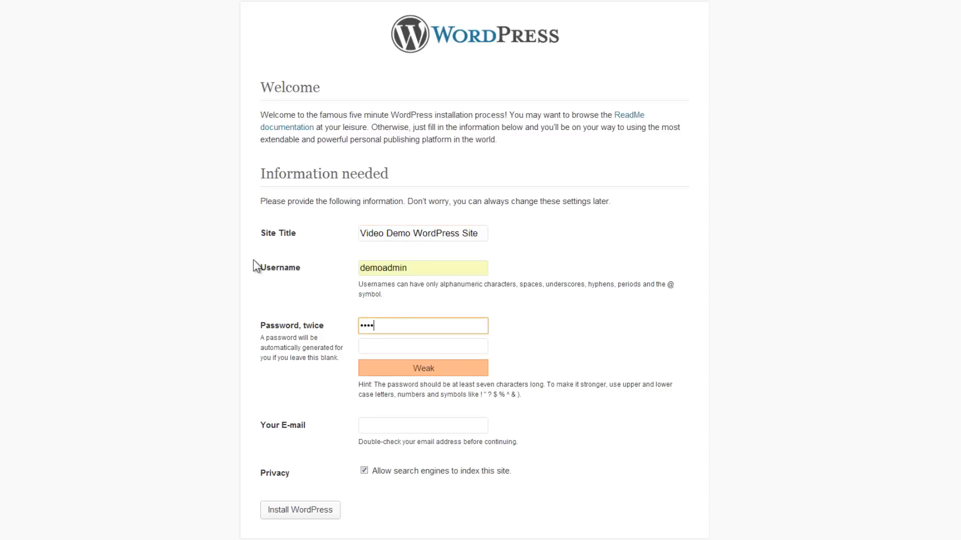
key("Tab")
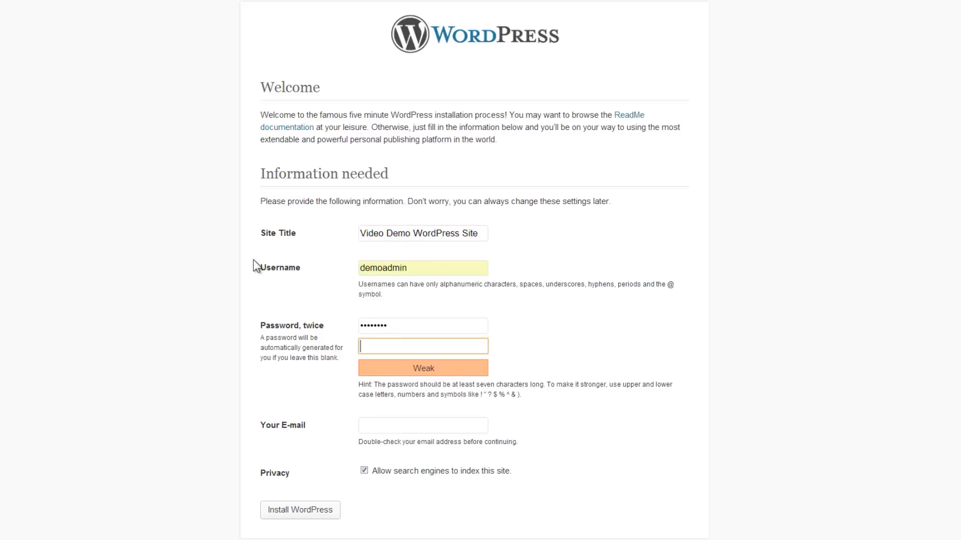
type("••••••••")
- Fill Your E-mail with the administrator's suggested e-mail address
left_click_drag(352, 428, 362, 428)
left_click(362, 428)
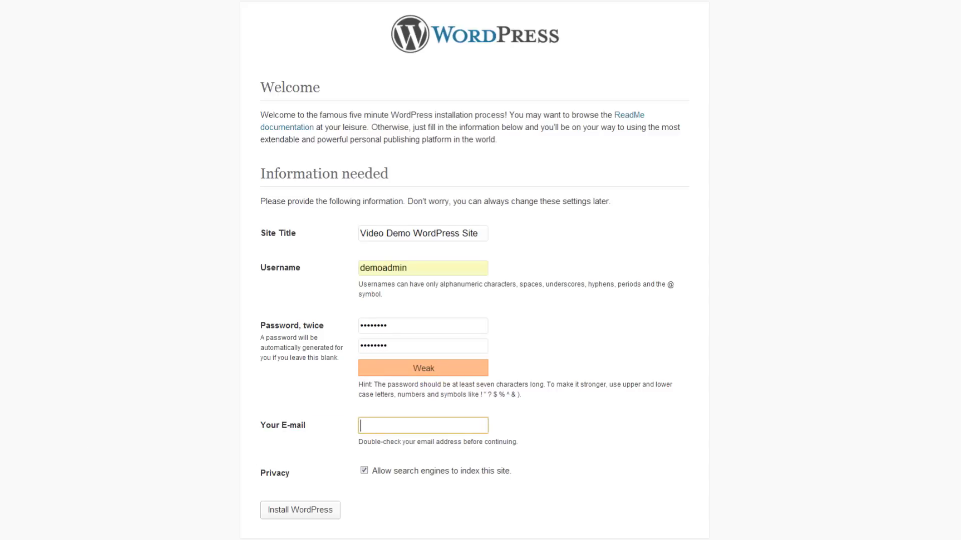
type("dave")
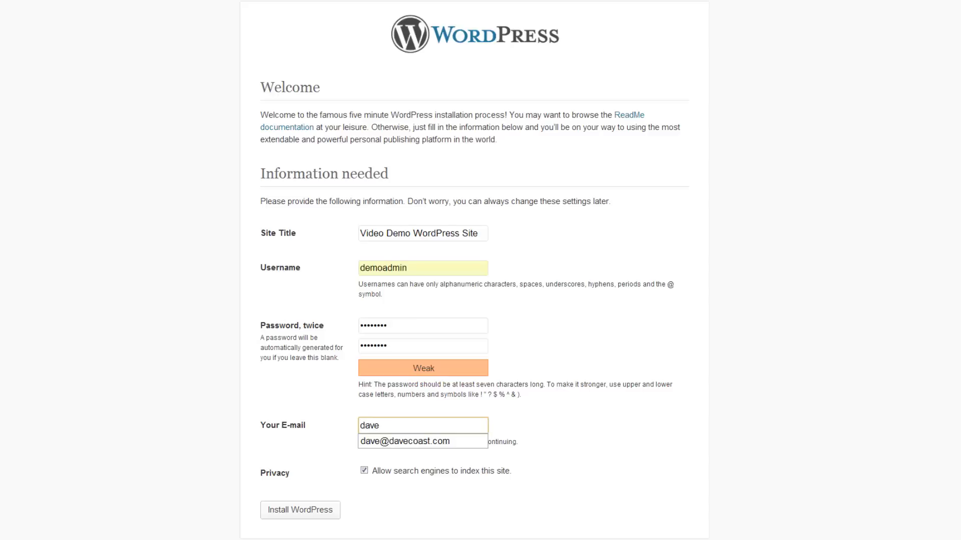
key("Down")
key("Return")
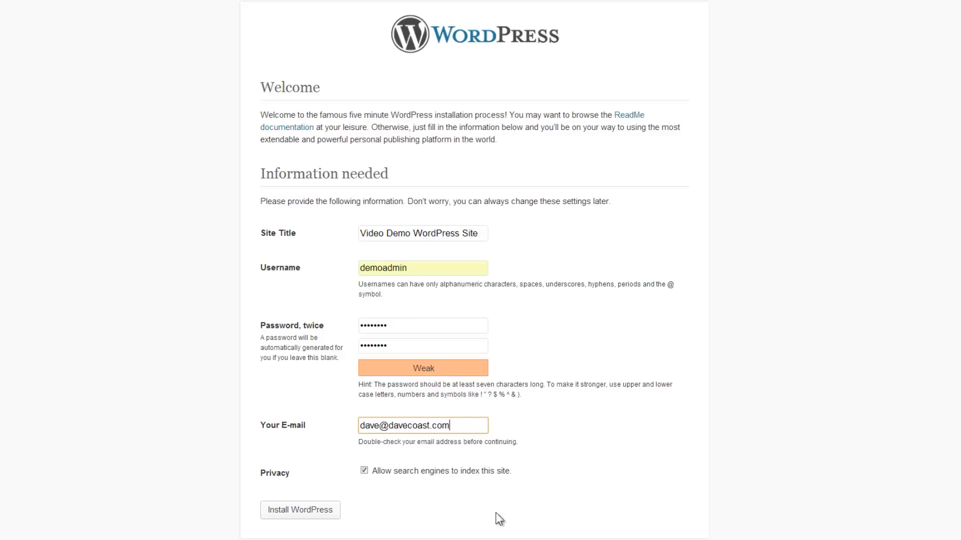
- Run Install WordPress and review the success page
left_click(311, 513)
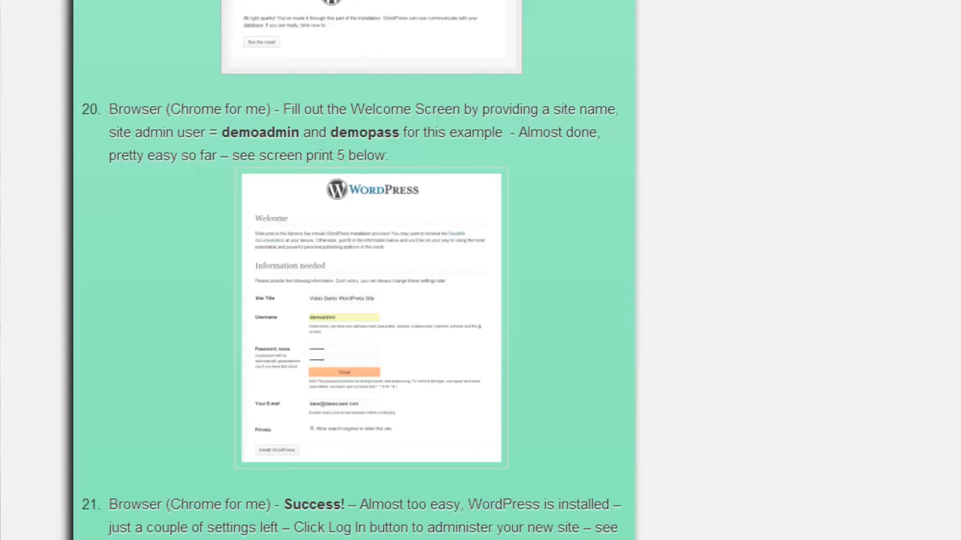
scroll(778, 526, "down", 8)
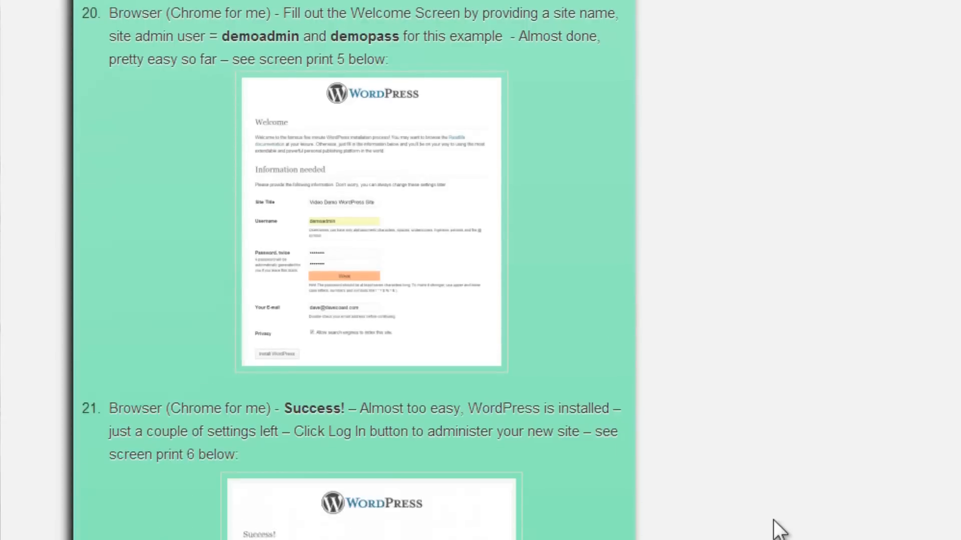
scroll(777, 518, "down", 5)
scroll(778, 515, "up", 5)
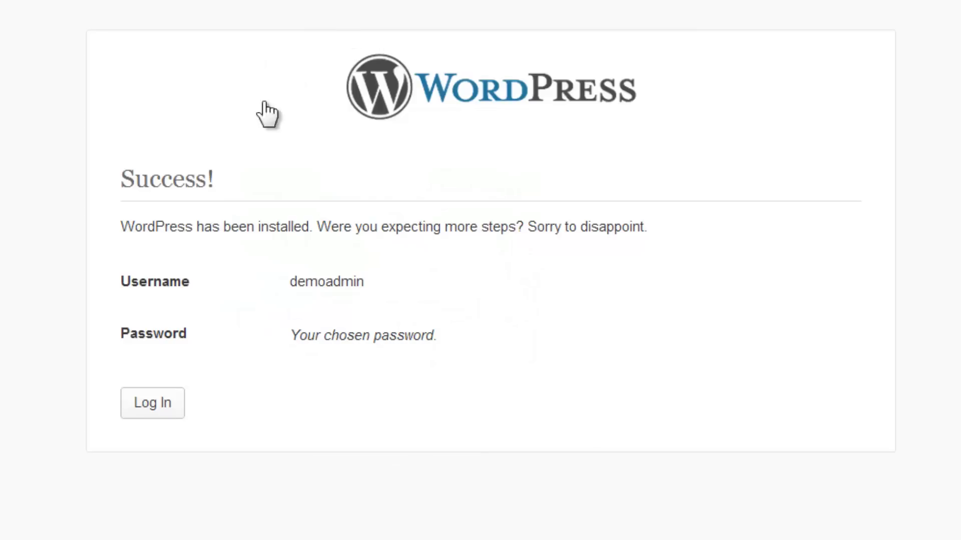
- Sign in to the new site's admin with the saved username and Remember Me ticked
left_click(153, 404)
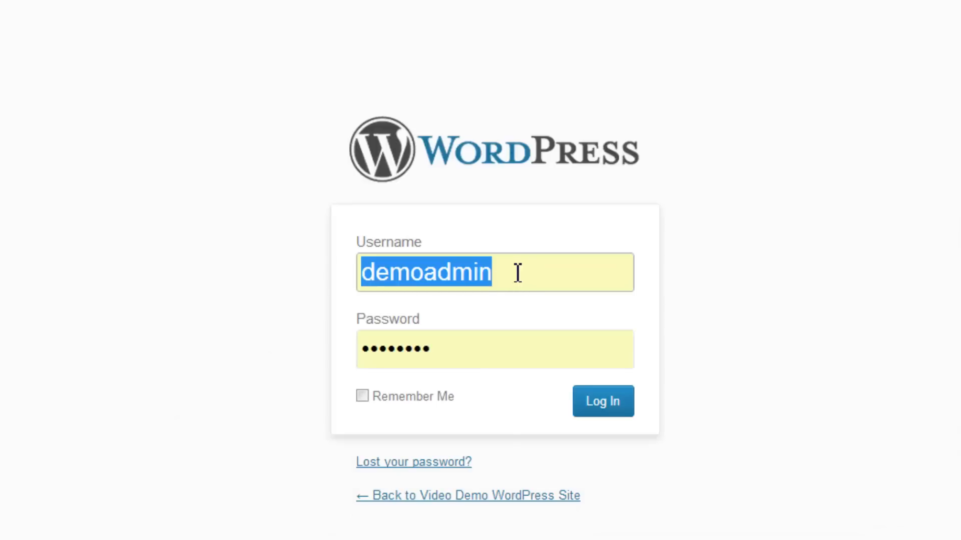
mouse_move(486, 274)
left_mouse_down()
mouse_move(377, 265)
mouse_move(470, 271)
left_mouse_up()
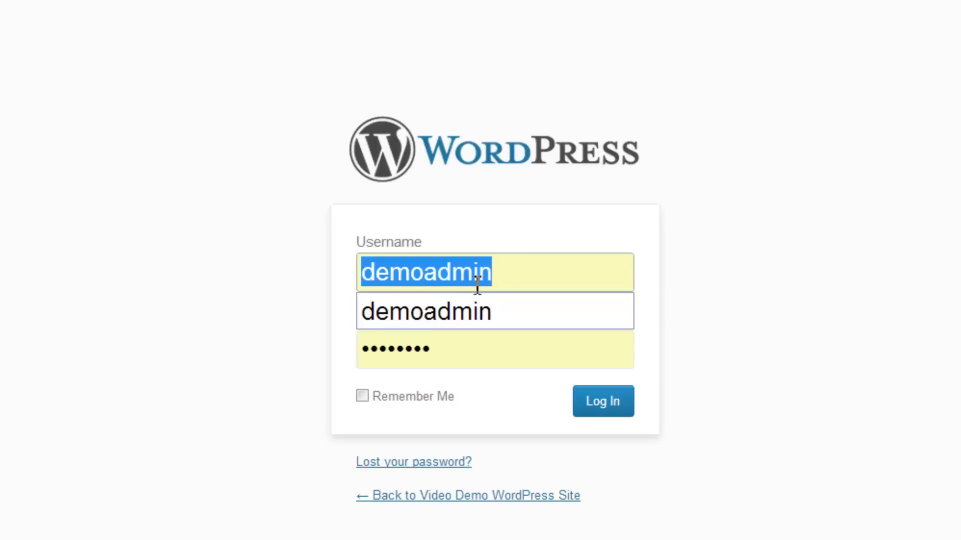
left_click(473, 323)
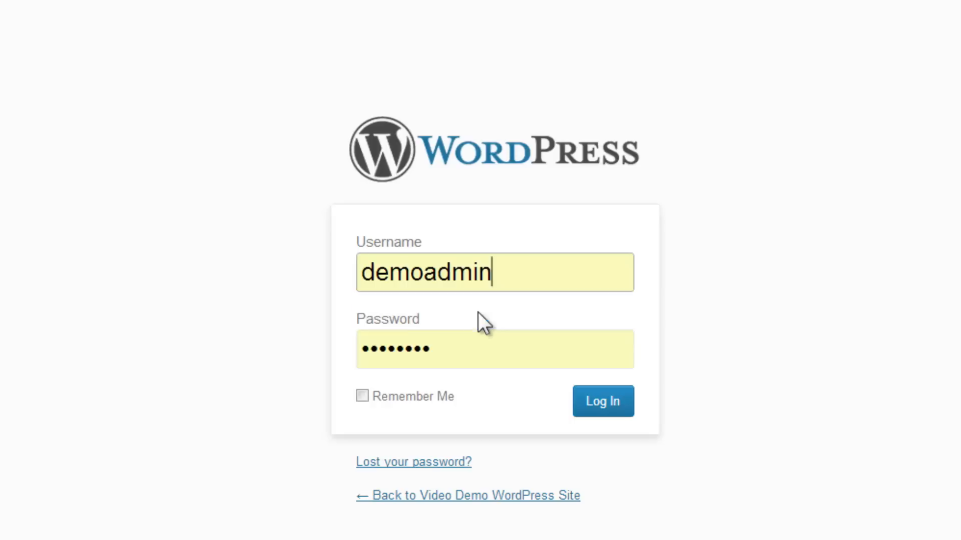
left_click(364, 396)
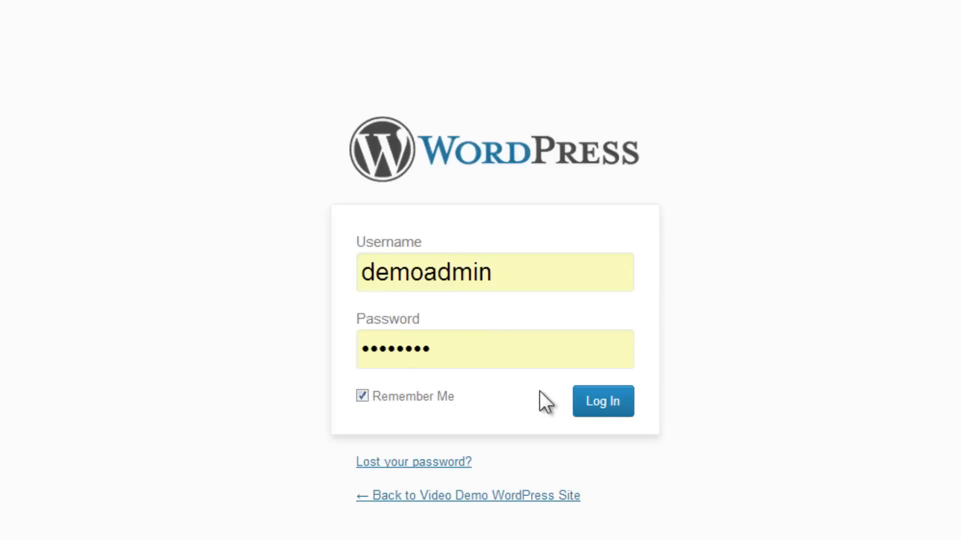
left_click(611, 404)
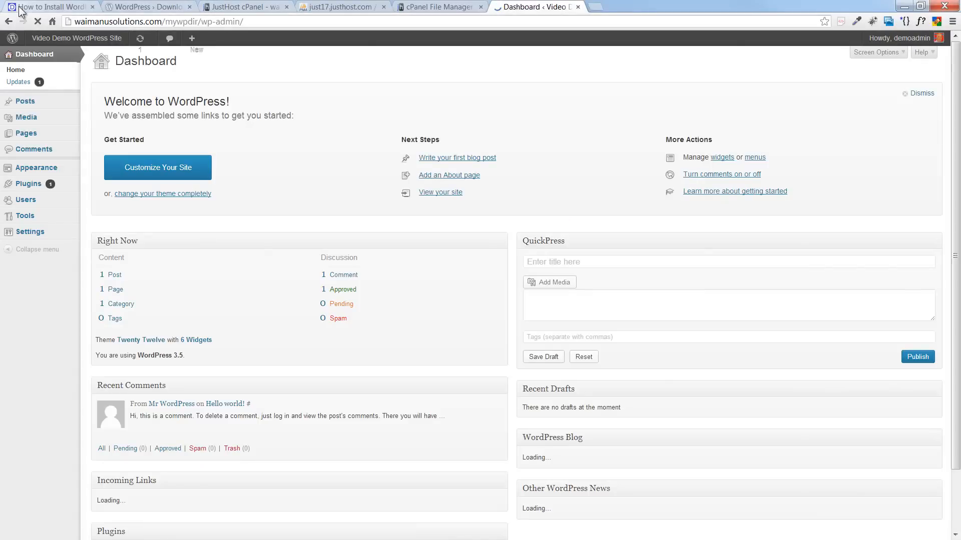
left_click(50, 7)
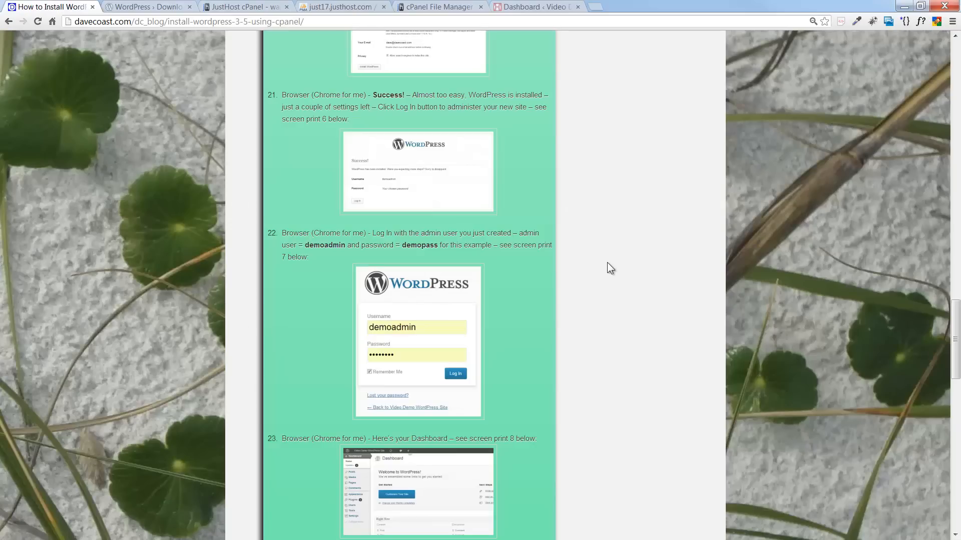
scroll(607, 262, "down", 2)
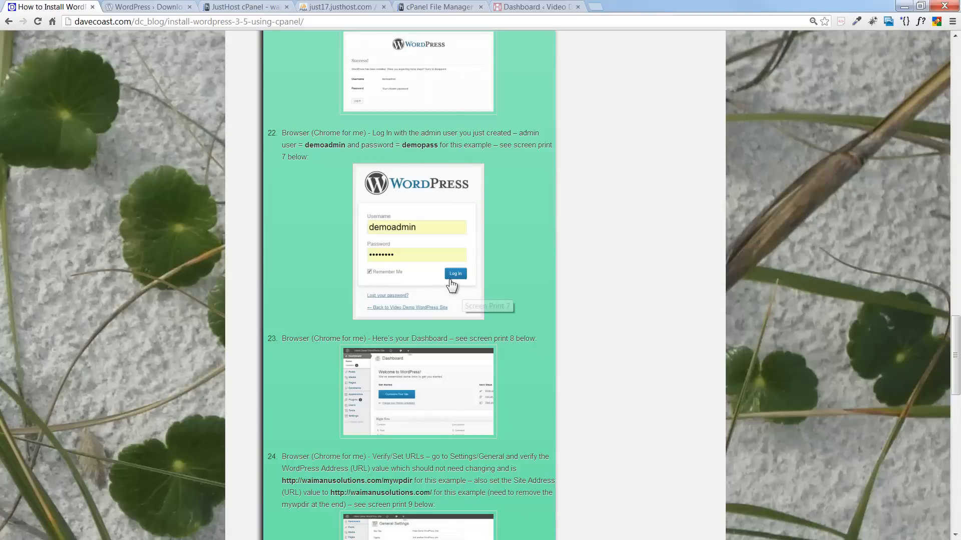
- Scroll the guide to its final URL-verification steps and check the new site's Dashboard
scroll(615, 212, "down", 1)
scroll(613, 208, "down", 5)
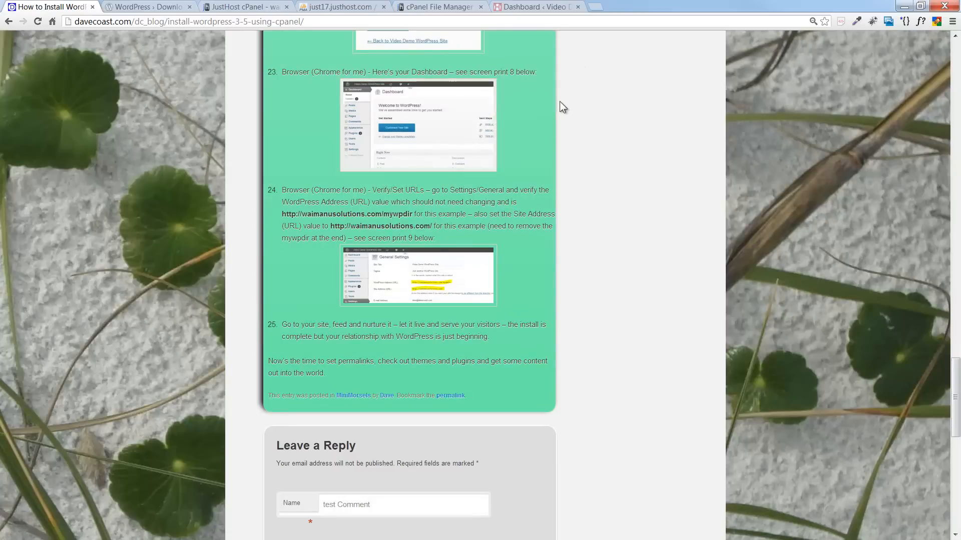
left_click(516, 7)
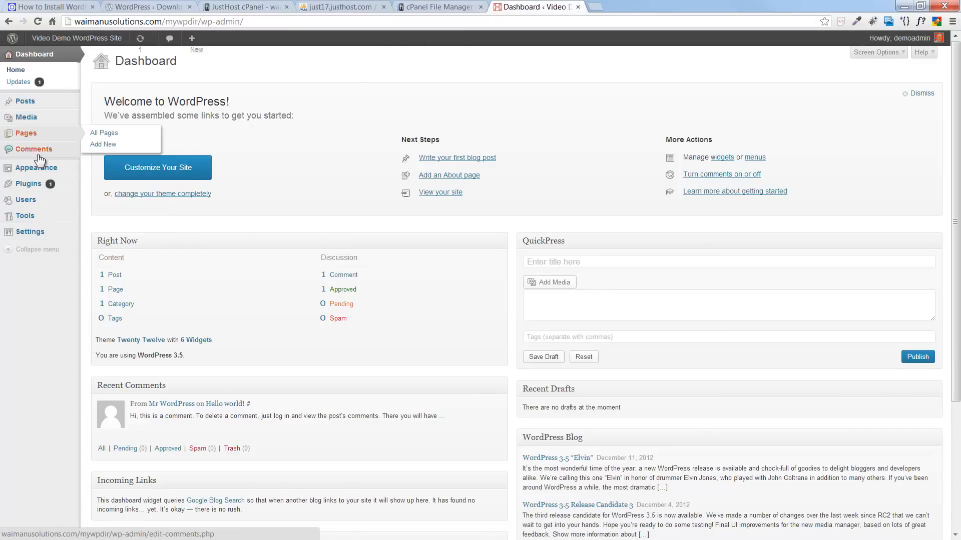
mouse_move(44, 170)
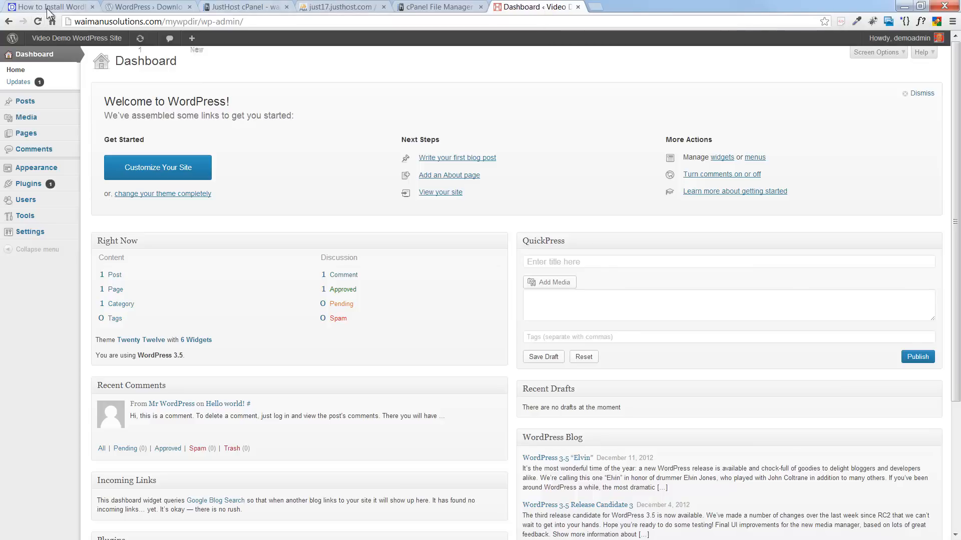
left_click(80, 7)
- In General Settings, change the tagline to 'Here's the site we just installed - for the Video!!!'
mouse_move(32, 233)
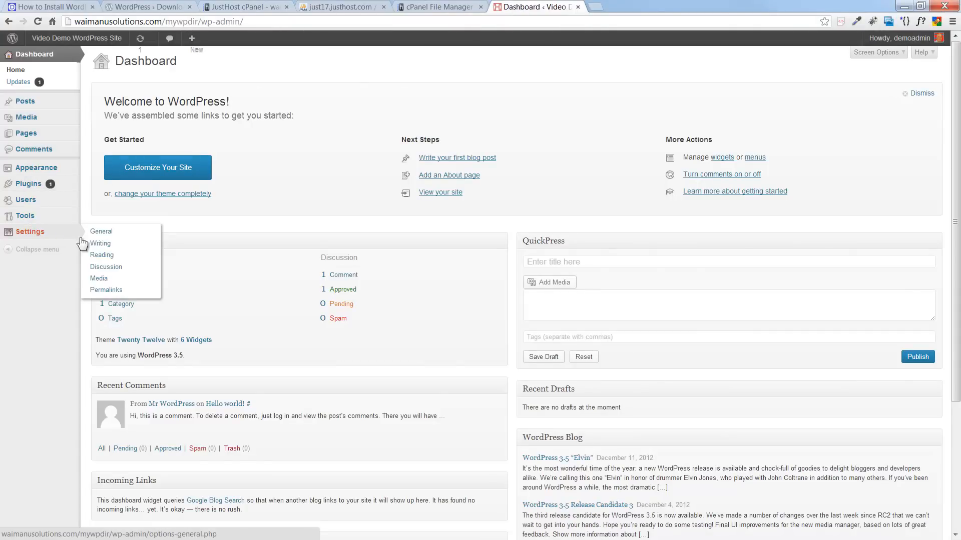
left_click(108, 232)
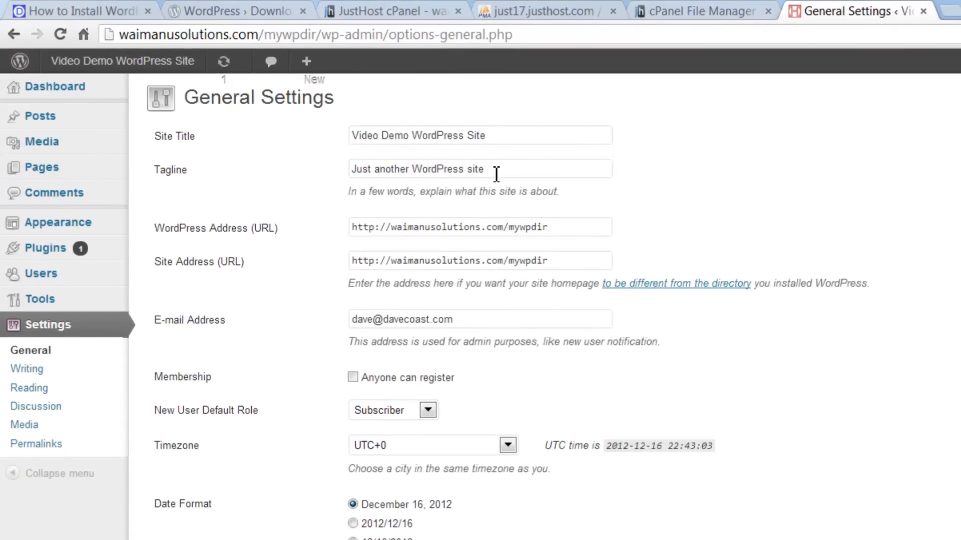
left_click_drag(495, 172, 310, 170)
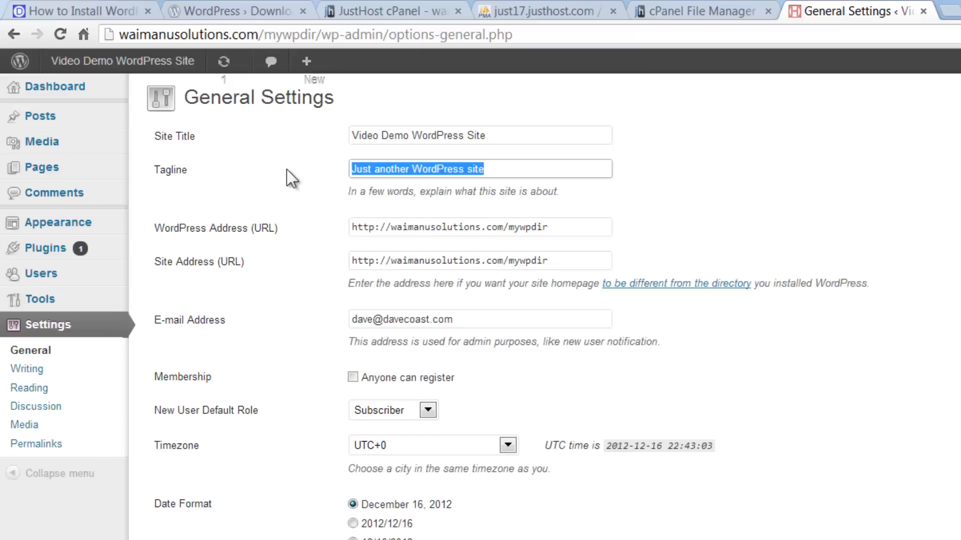
type("Here's th")
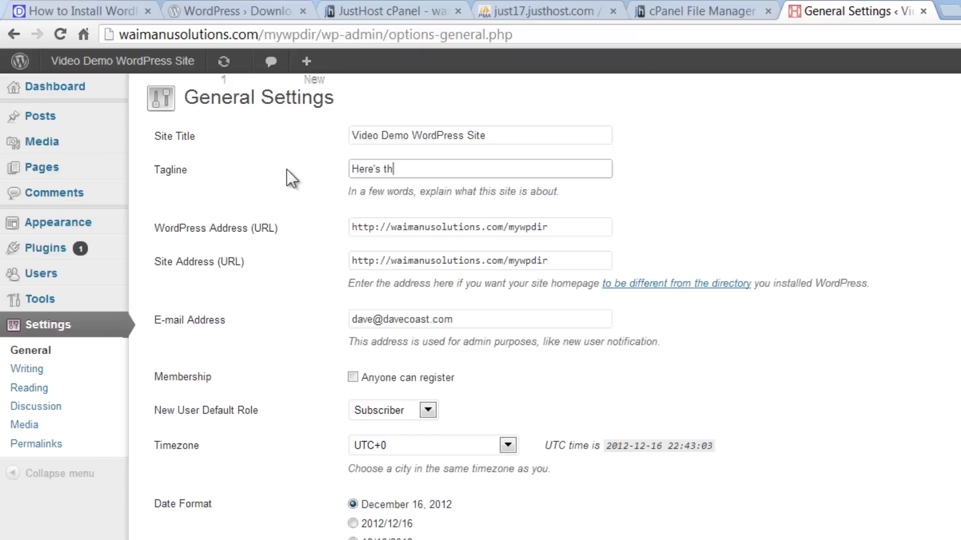
type("e site we just installe")
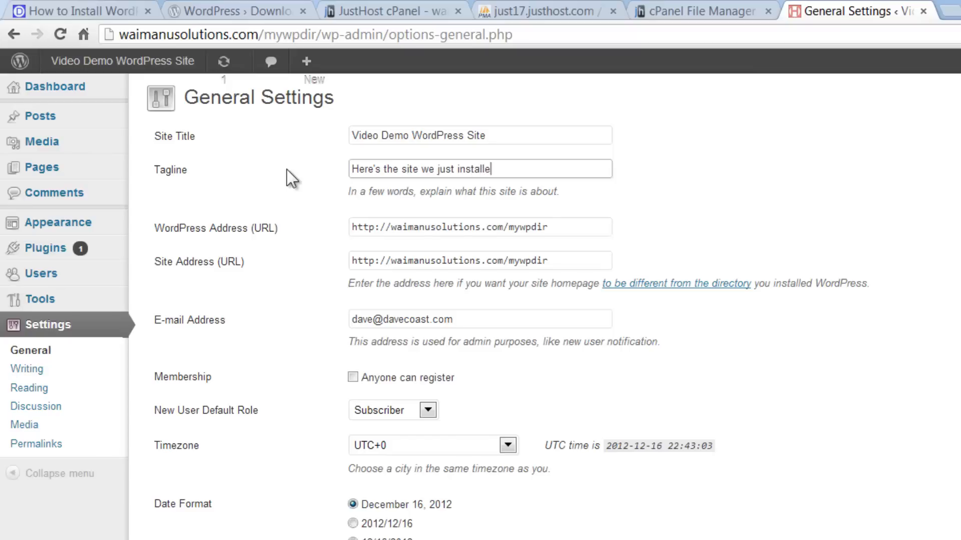
type("d -")
key("BackSpace")
key("BackSpace")
type("- for the Video!!!")
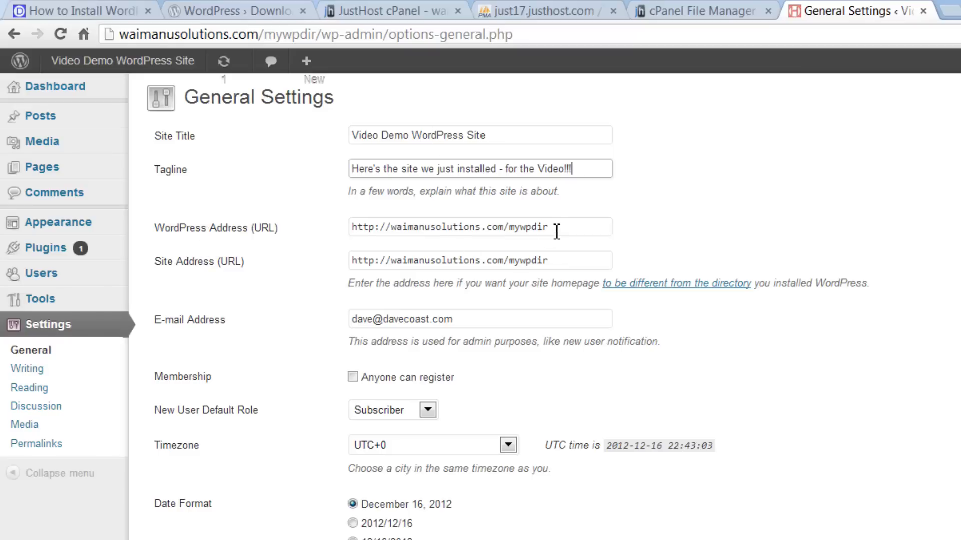
left_click_drag(554, 228, 509, 230)
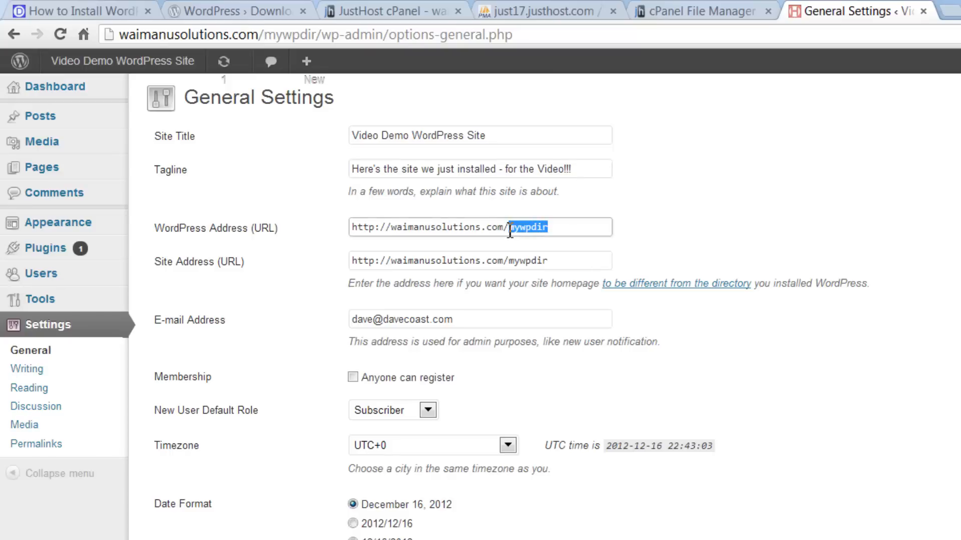
left_click(556, 261)
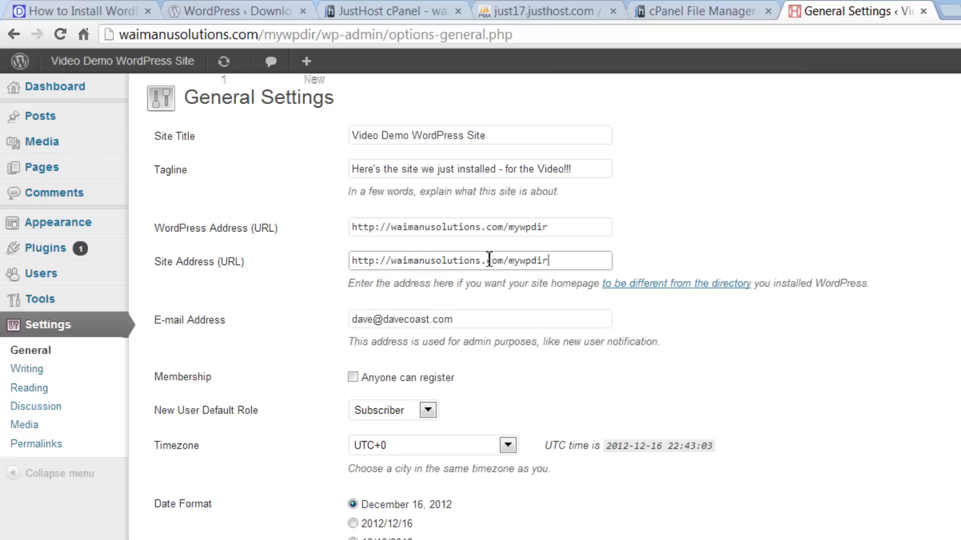
left_click_drag(551, 261, 510, 266)
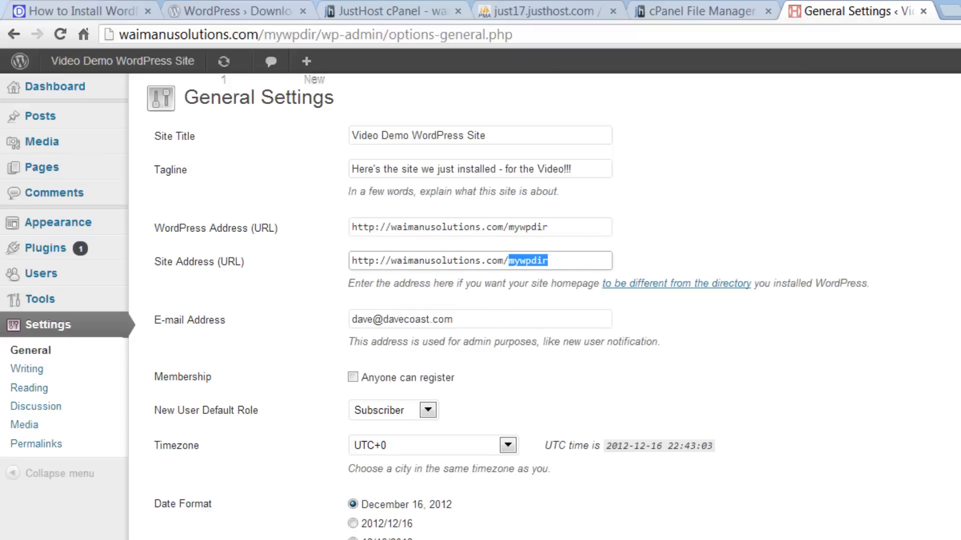
key("BackSpace")
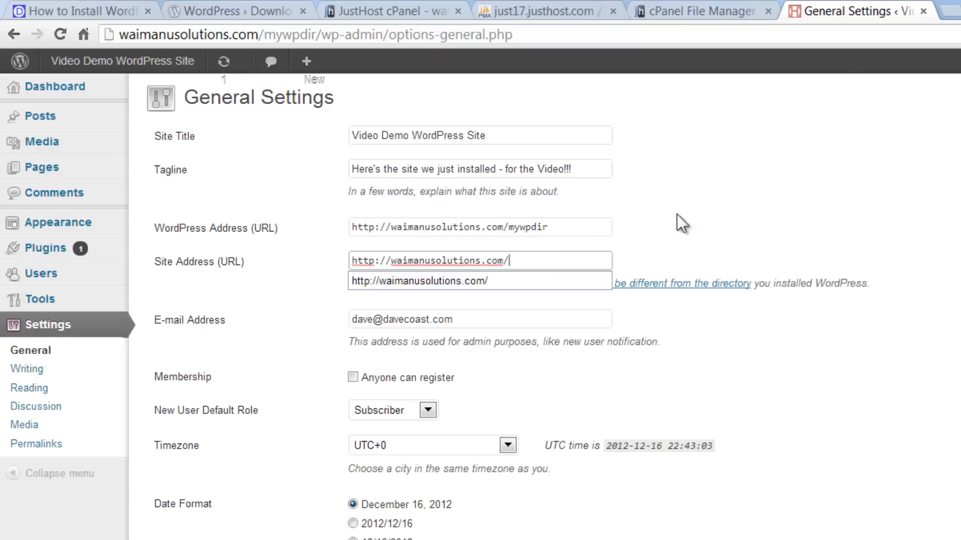
left_click(699, 245)
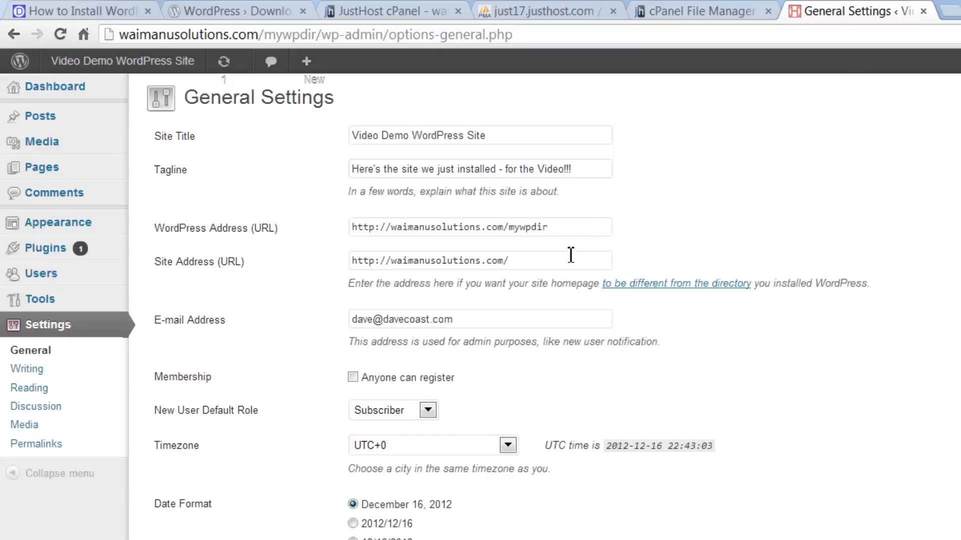
left_click(93, 11)
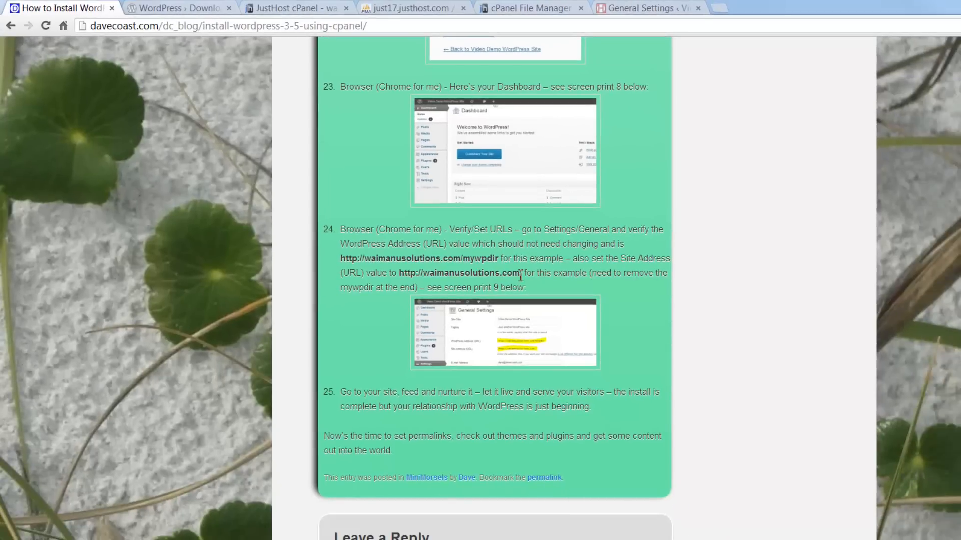
- Check the tutorial's General Settings screenshot, then save the new tagline and Site Address
left_click(559, 341)
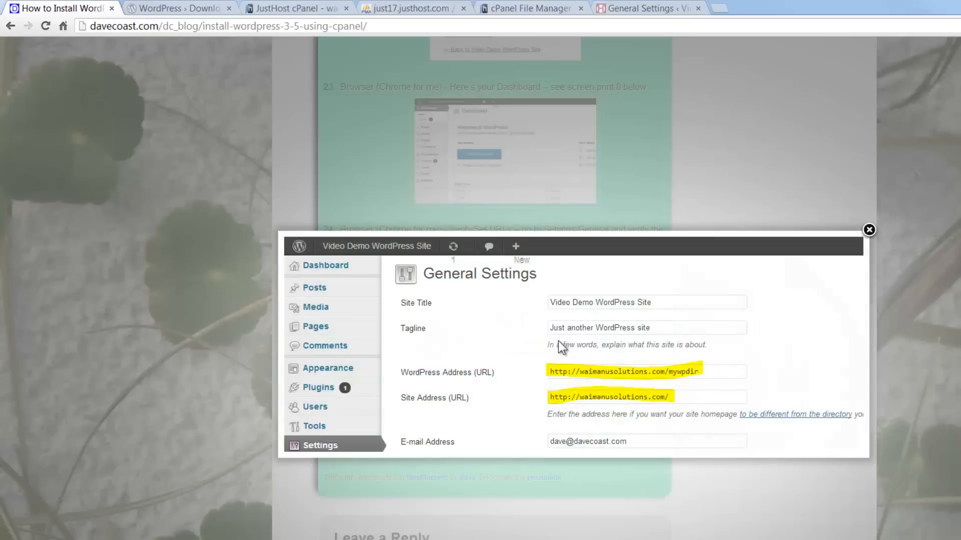
left_click(869, 230)
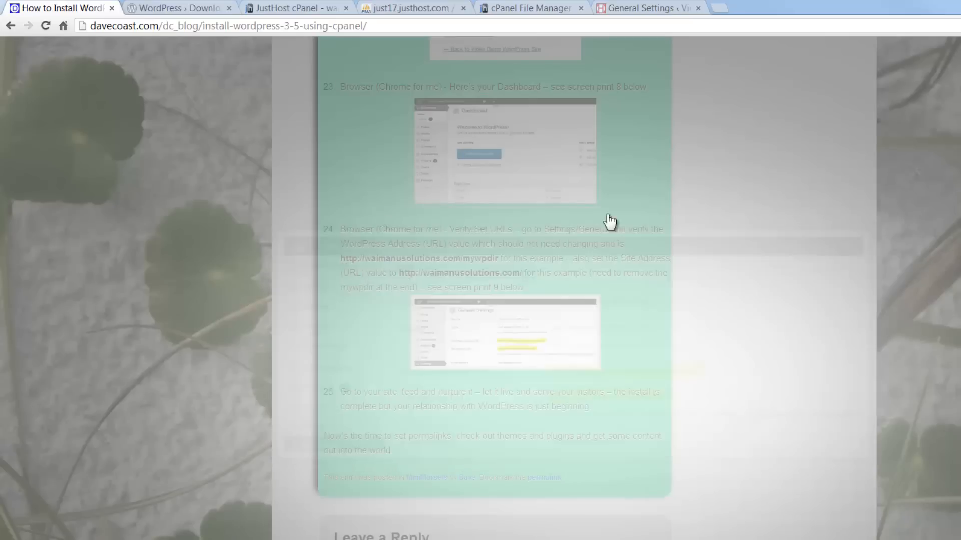
left_click(660, 317)
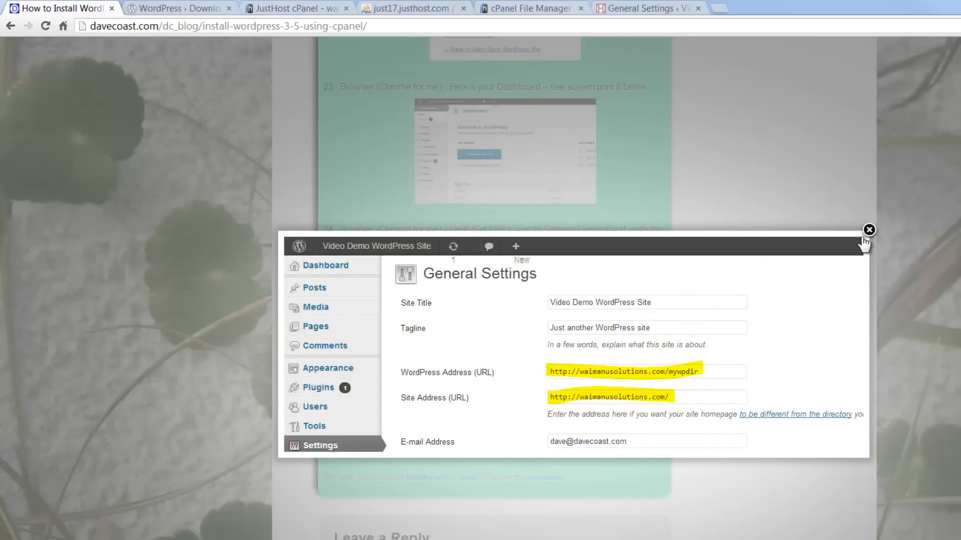
left_click(867, 231)
scroll(775, 180, "down", 3)
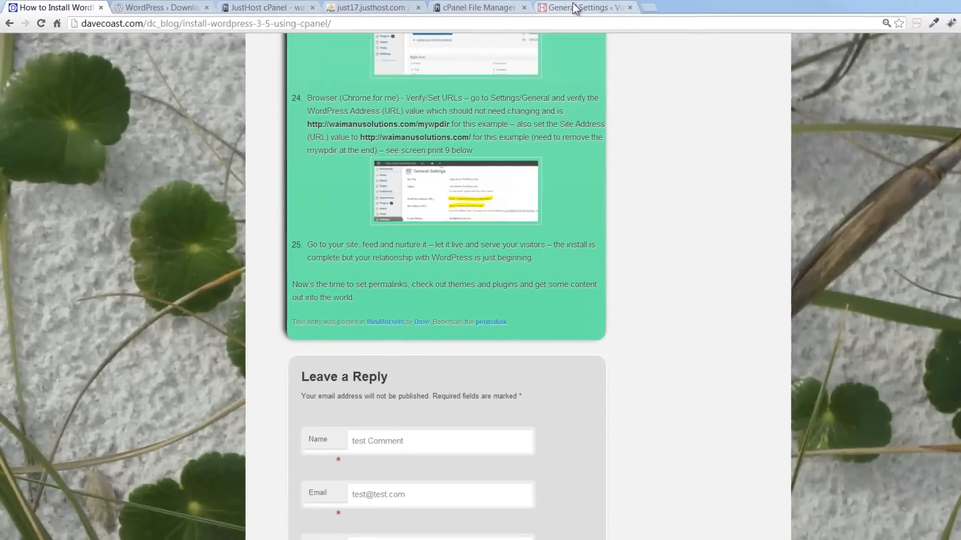
left_click(629, 8)
left_click(129, 492)
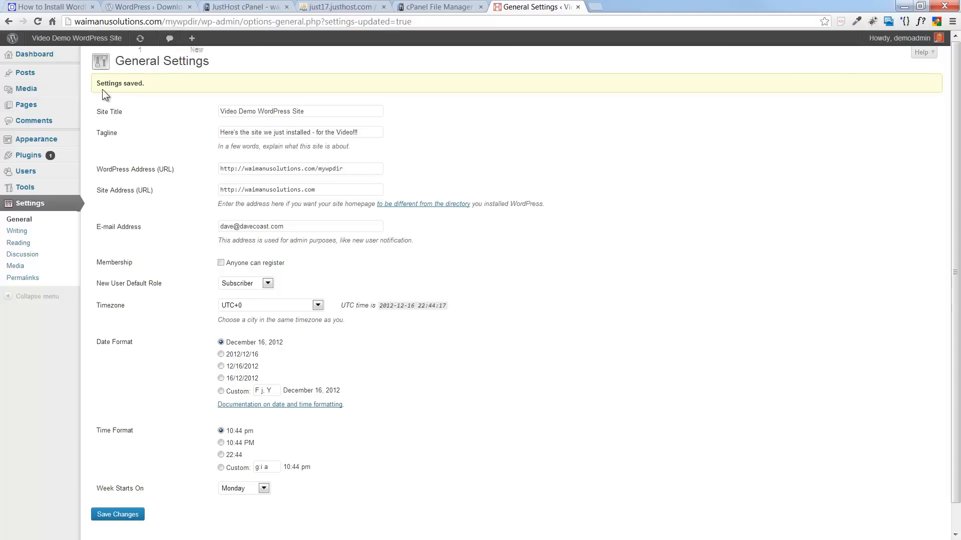
- Go from the saved settings to the Dashboard and visit the live site
left_click(59, 7)
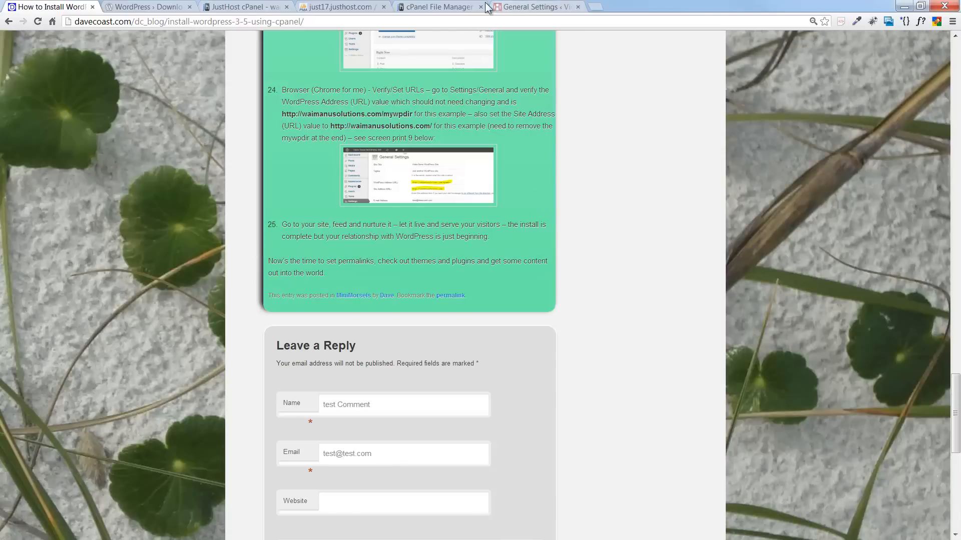
left_click(511, 7)
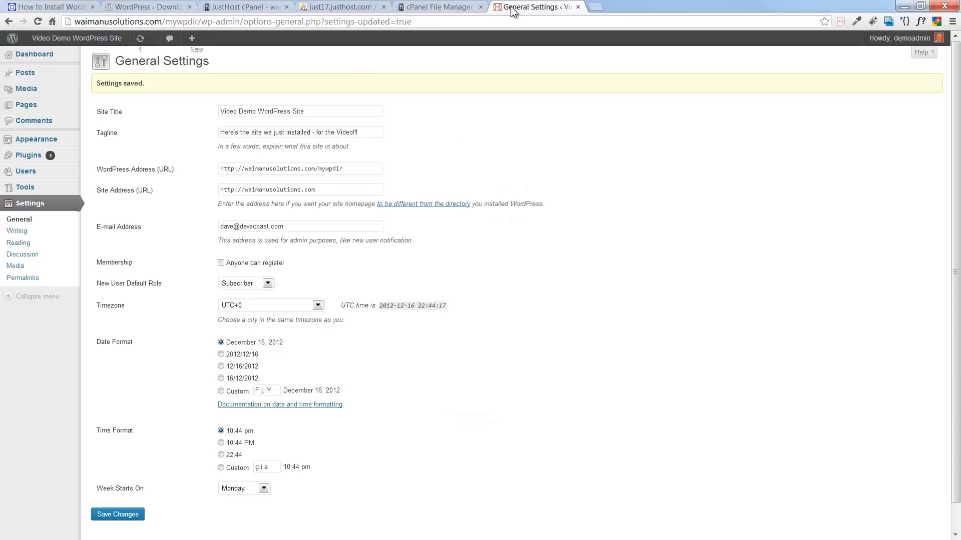
left_click(29, 57)
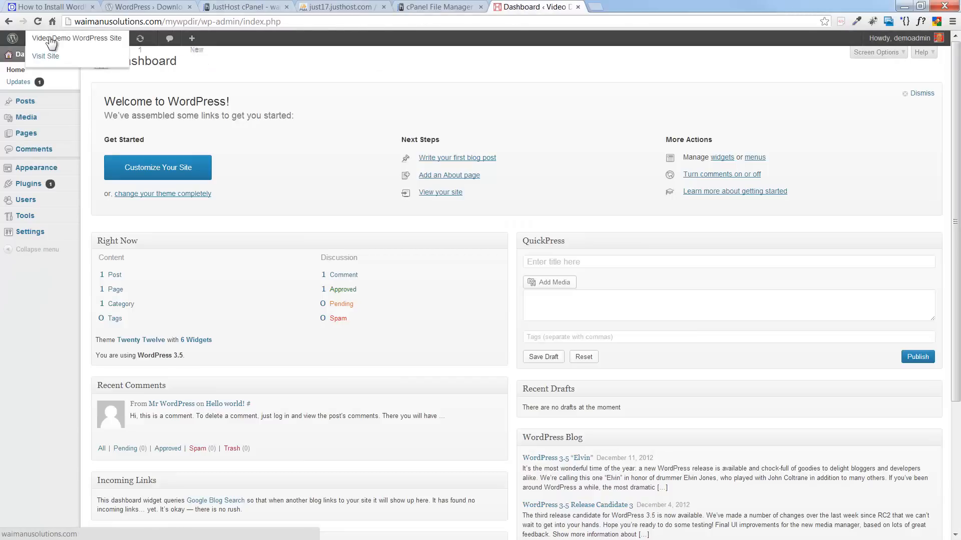
left_click(51, 40)
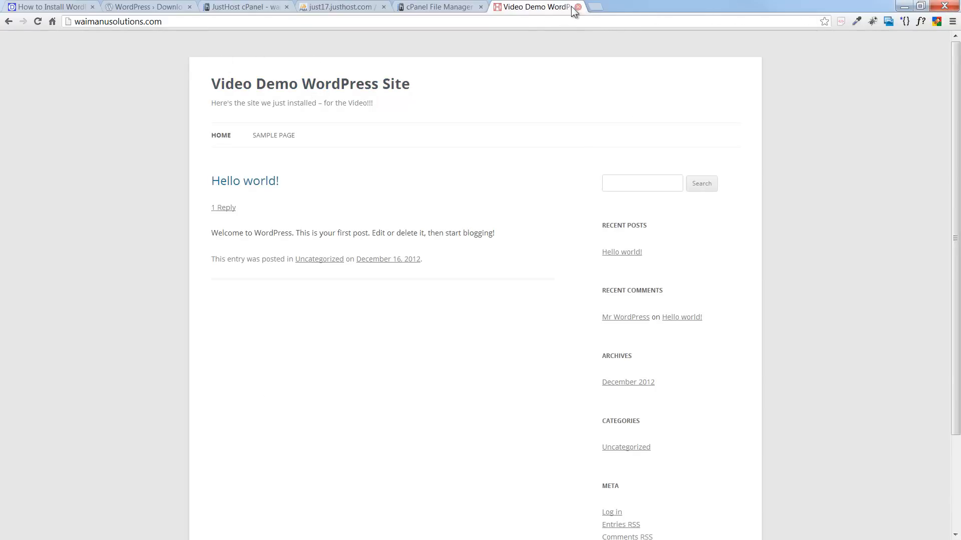
- Load waimanusolutions.com in the address bar to view the root homepage
left_click(566, 19)
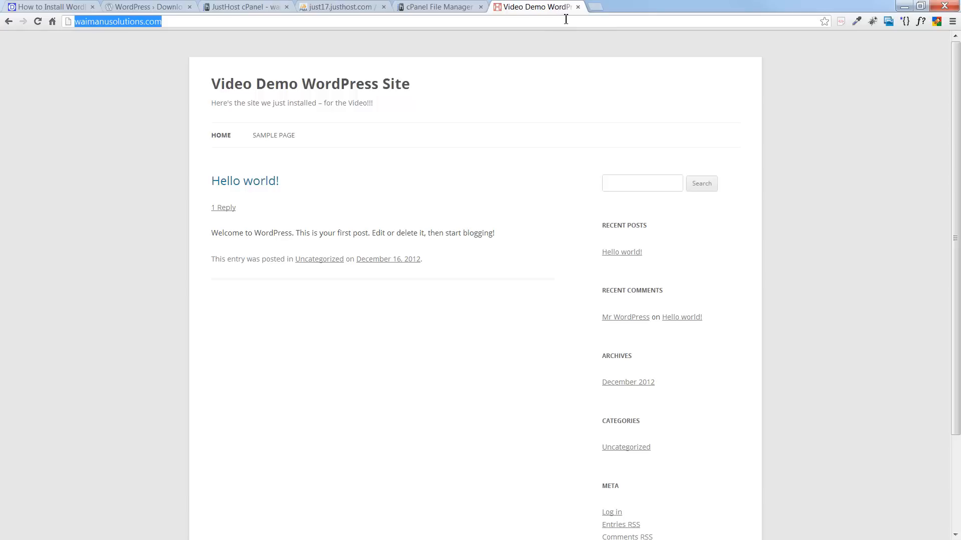
type("f")
type("wa")
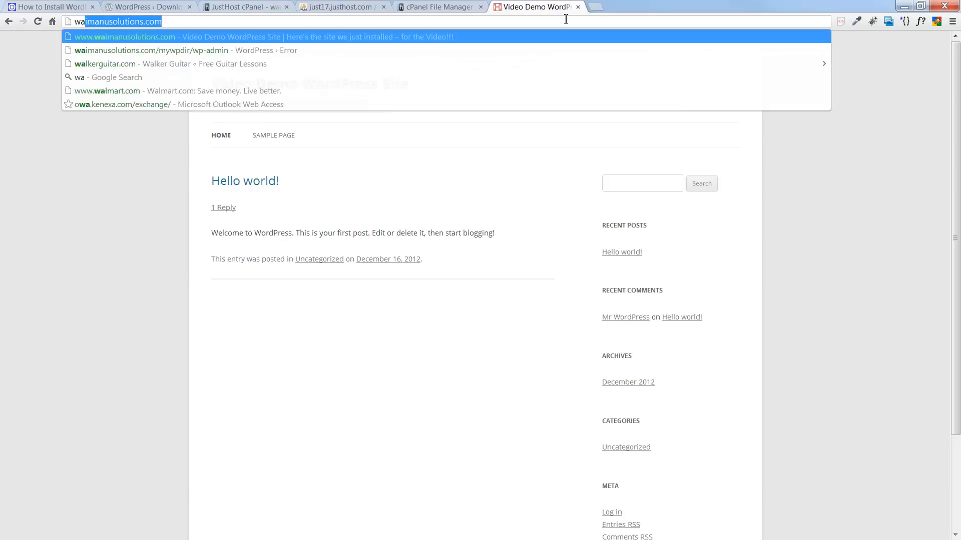
type("imanusolutions.com")
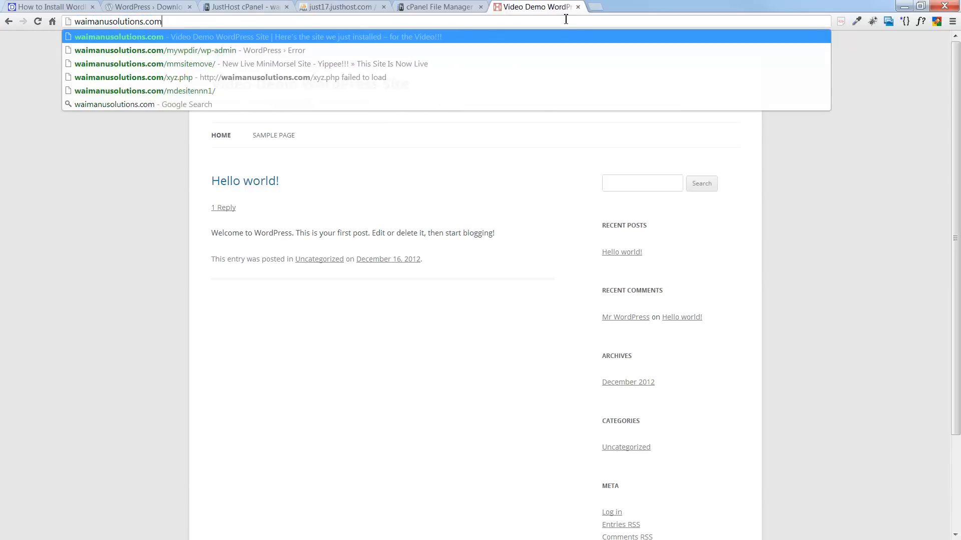
key("Return")
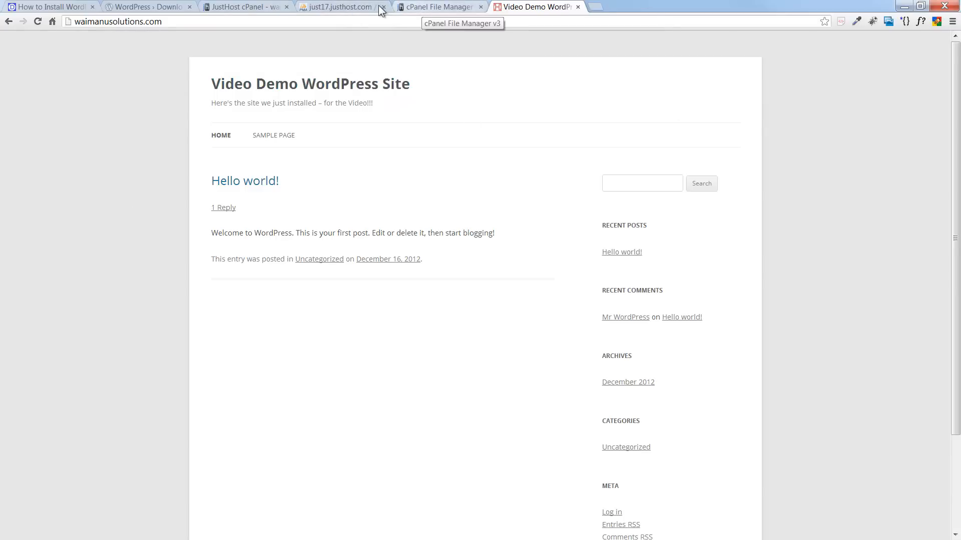
left_click(339, 6)
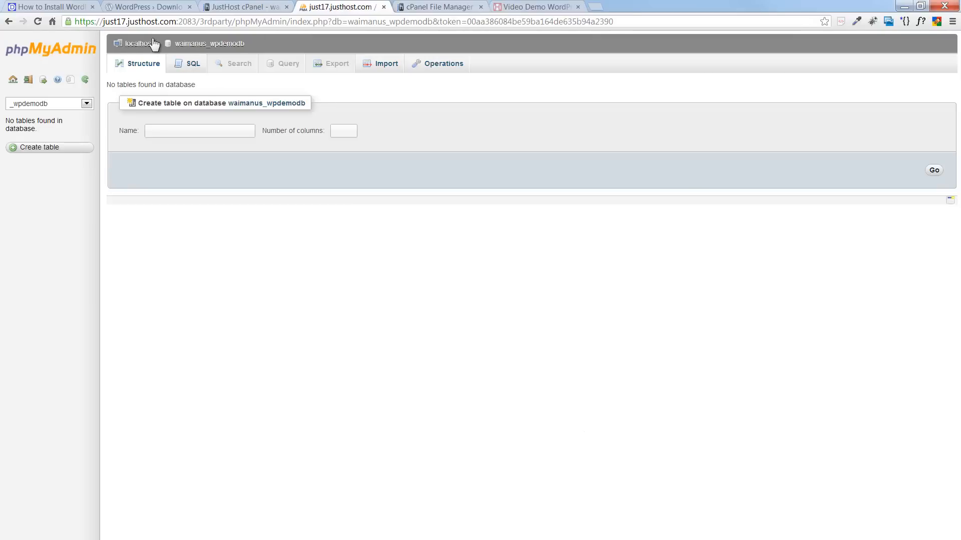
- Open waimanus_wpdemodb via localhost > Databases to confirm its 11 WordPress tables, then return to the site
left_click(141, 45)
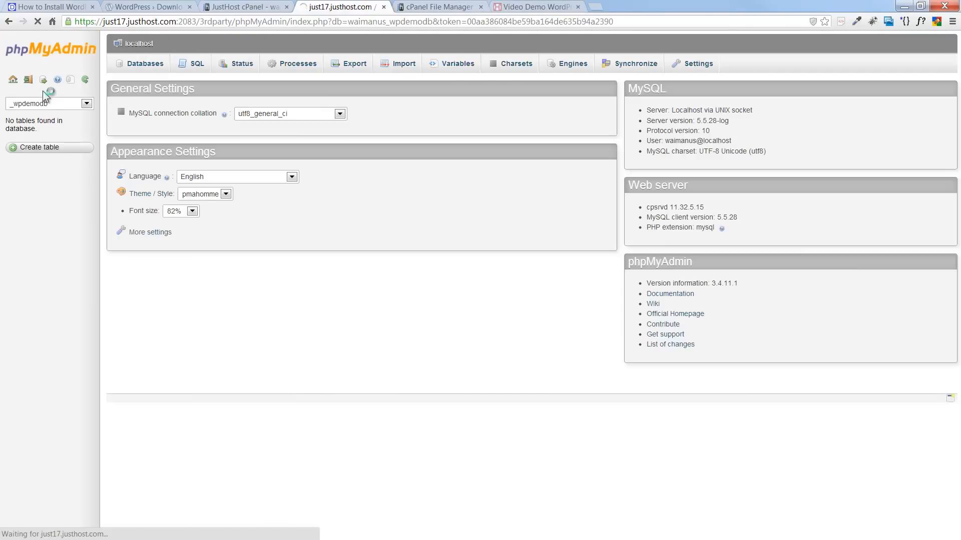
left_click(144, 64)
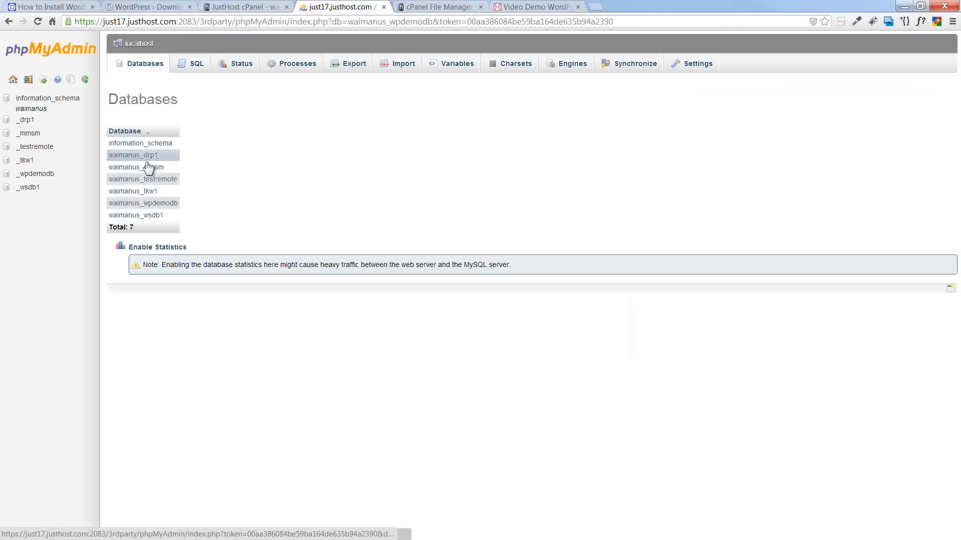
left_click(141, 205)
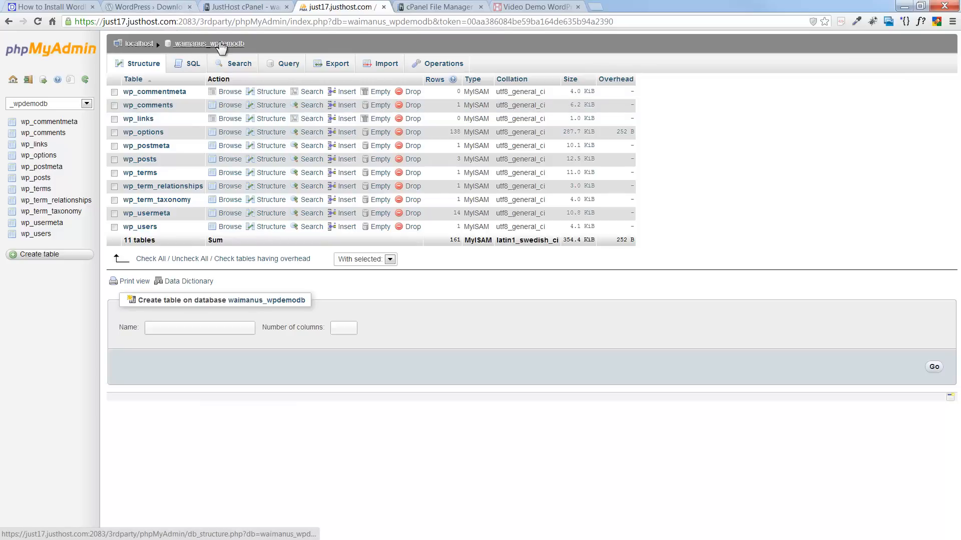
left_click(549, 9)
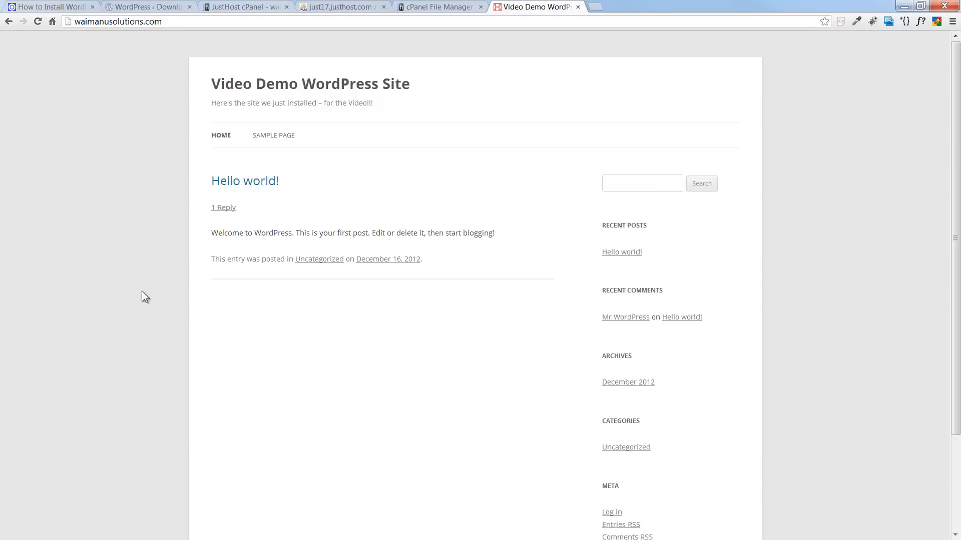
left_click(75, 7)
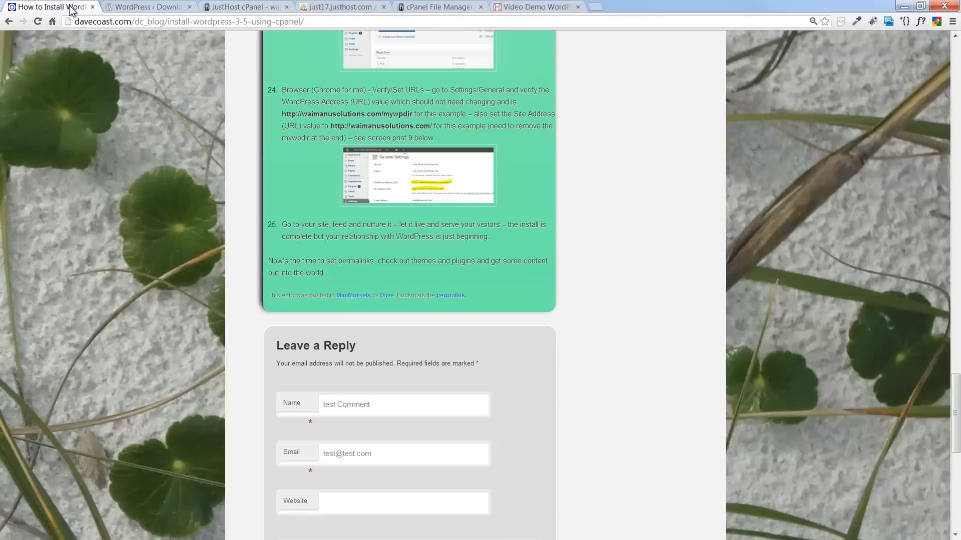
scroll(145, 235, "up", 12)
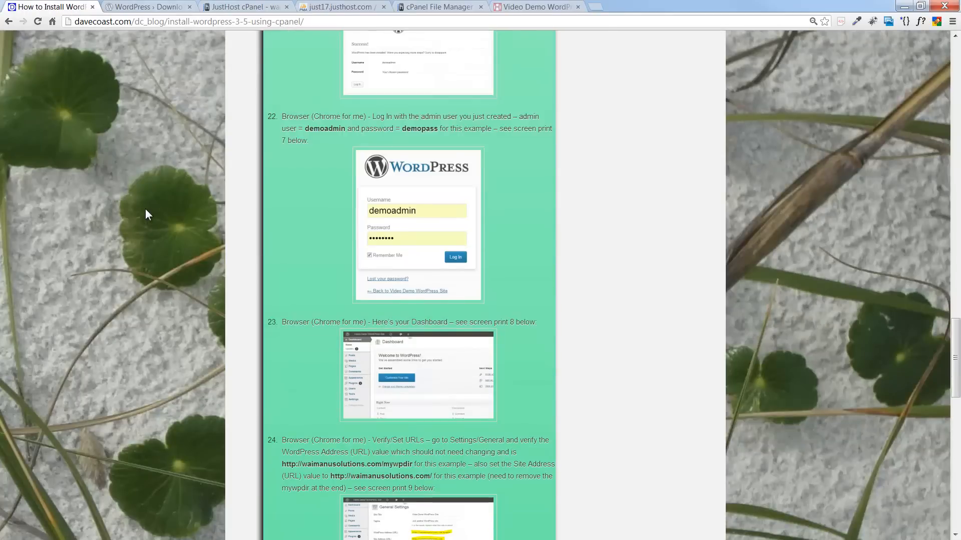
scroll(146, 203, "up", 15)
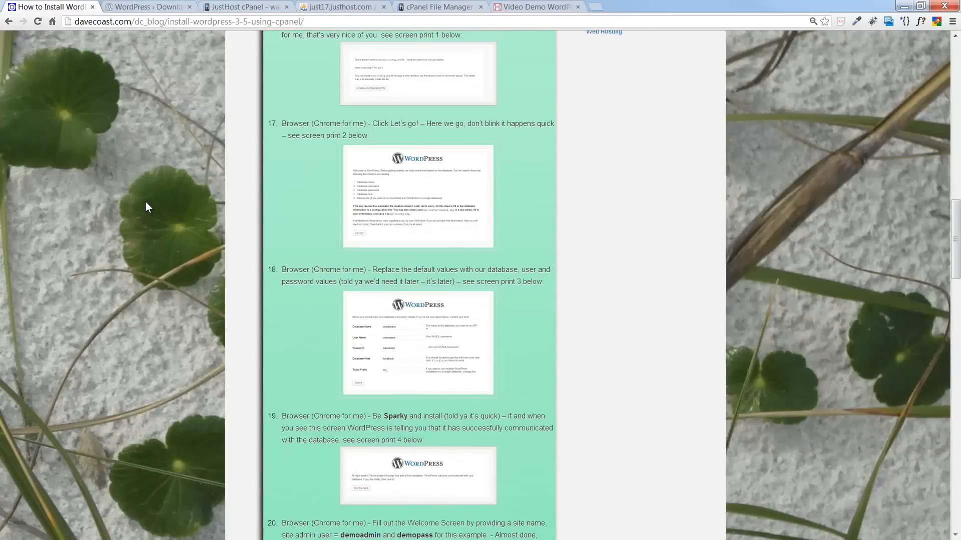
scroll(162, 221, "up", 10)
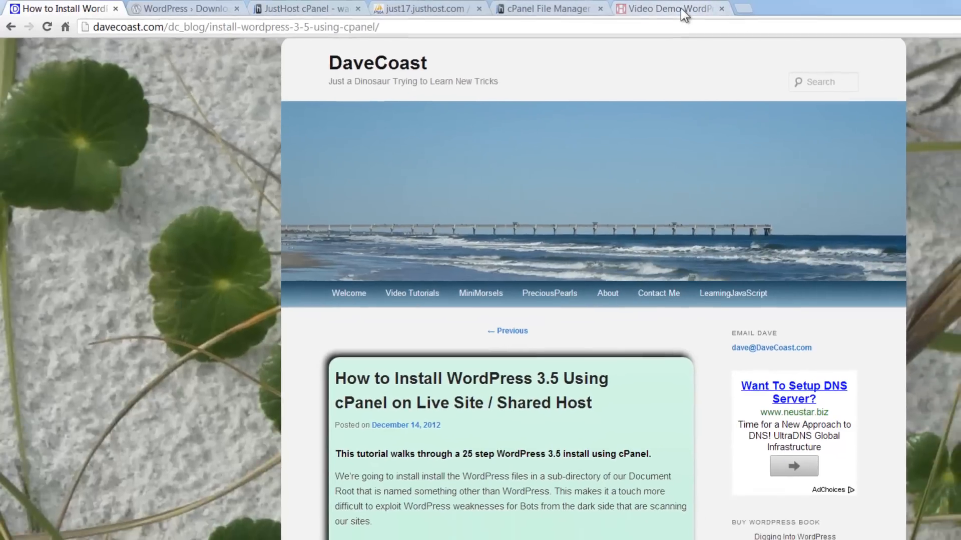
left_click(721, 10)
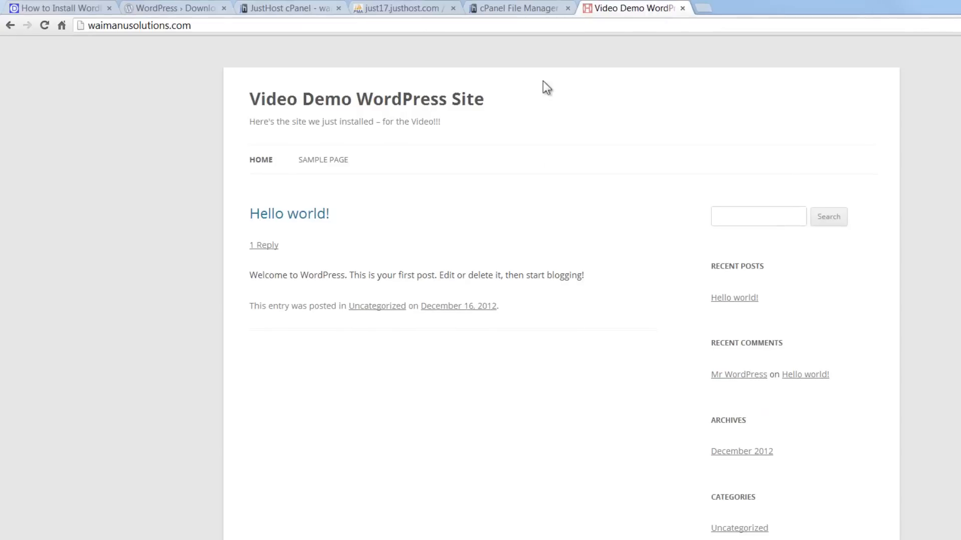